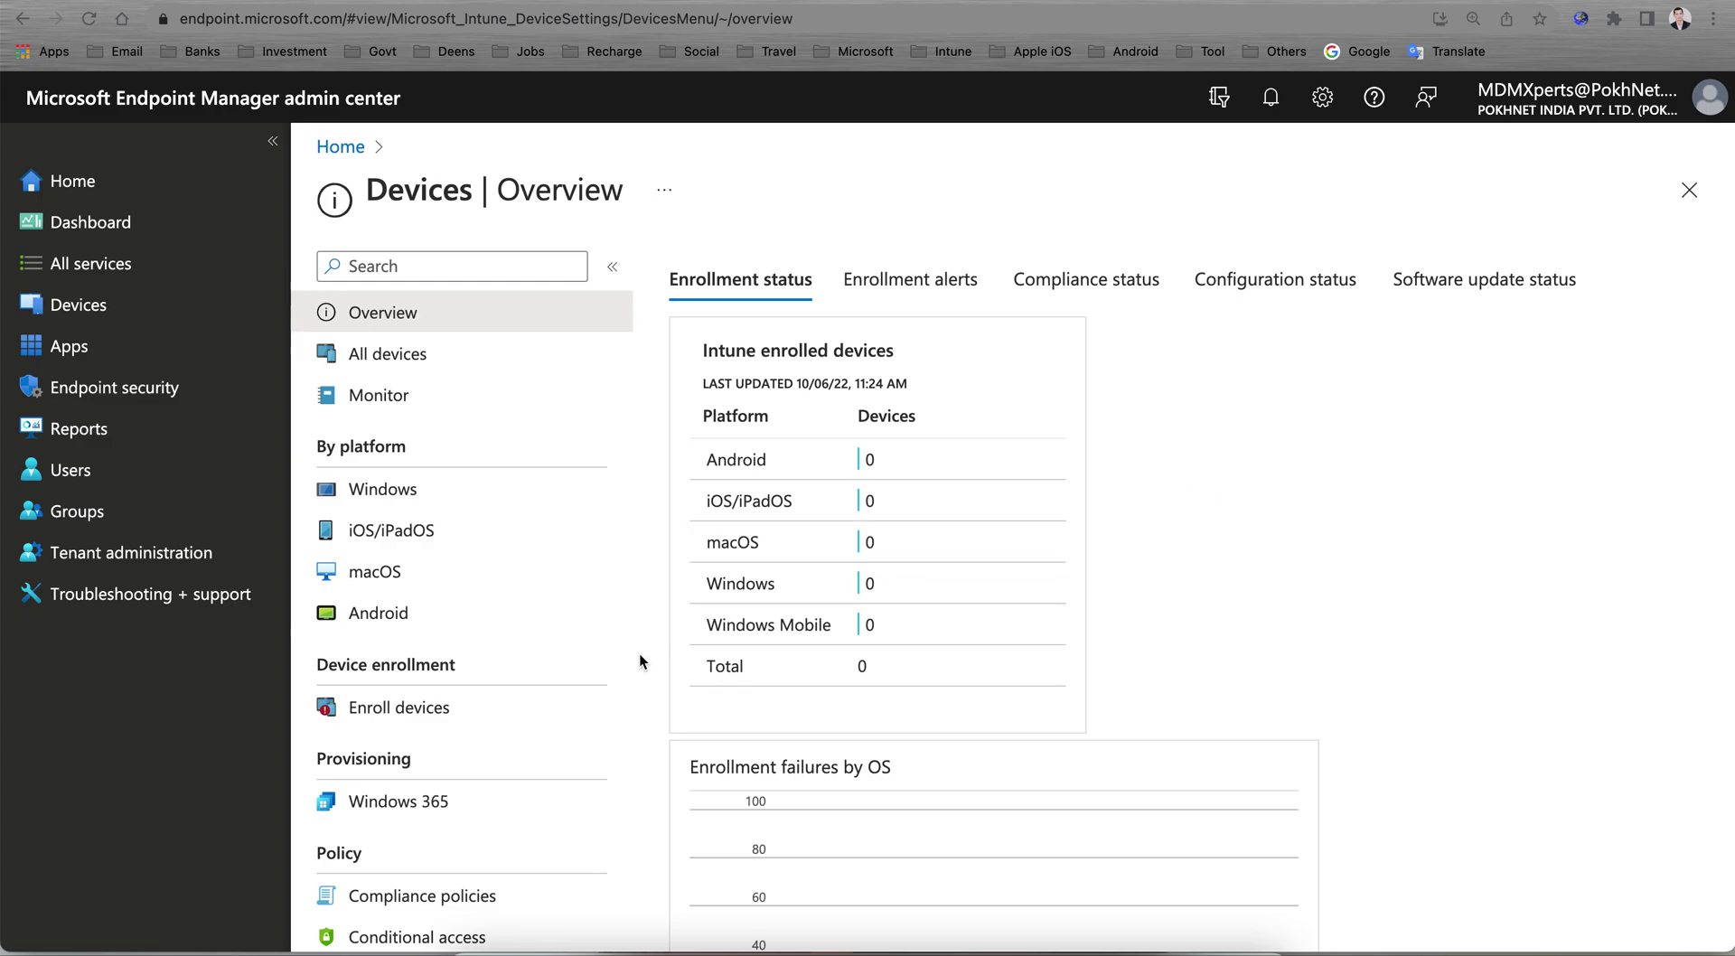
Open the compliance policies page in the Devices section.
scroll(638, 653, "down", 3)
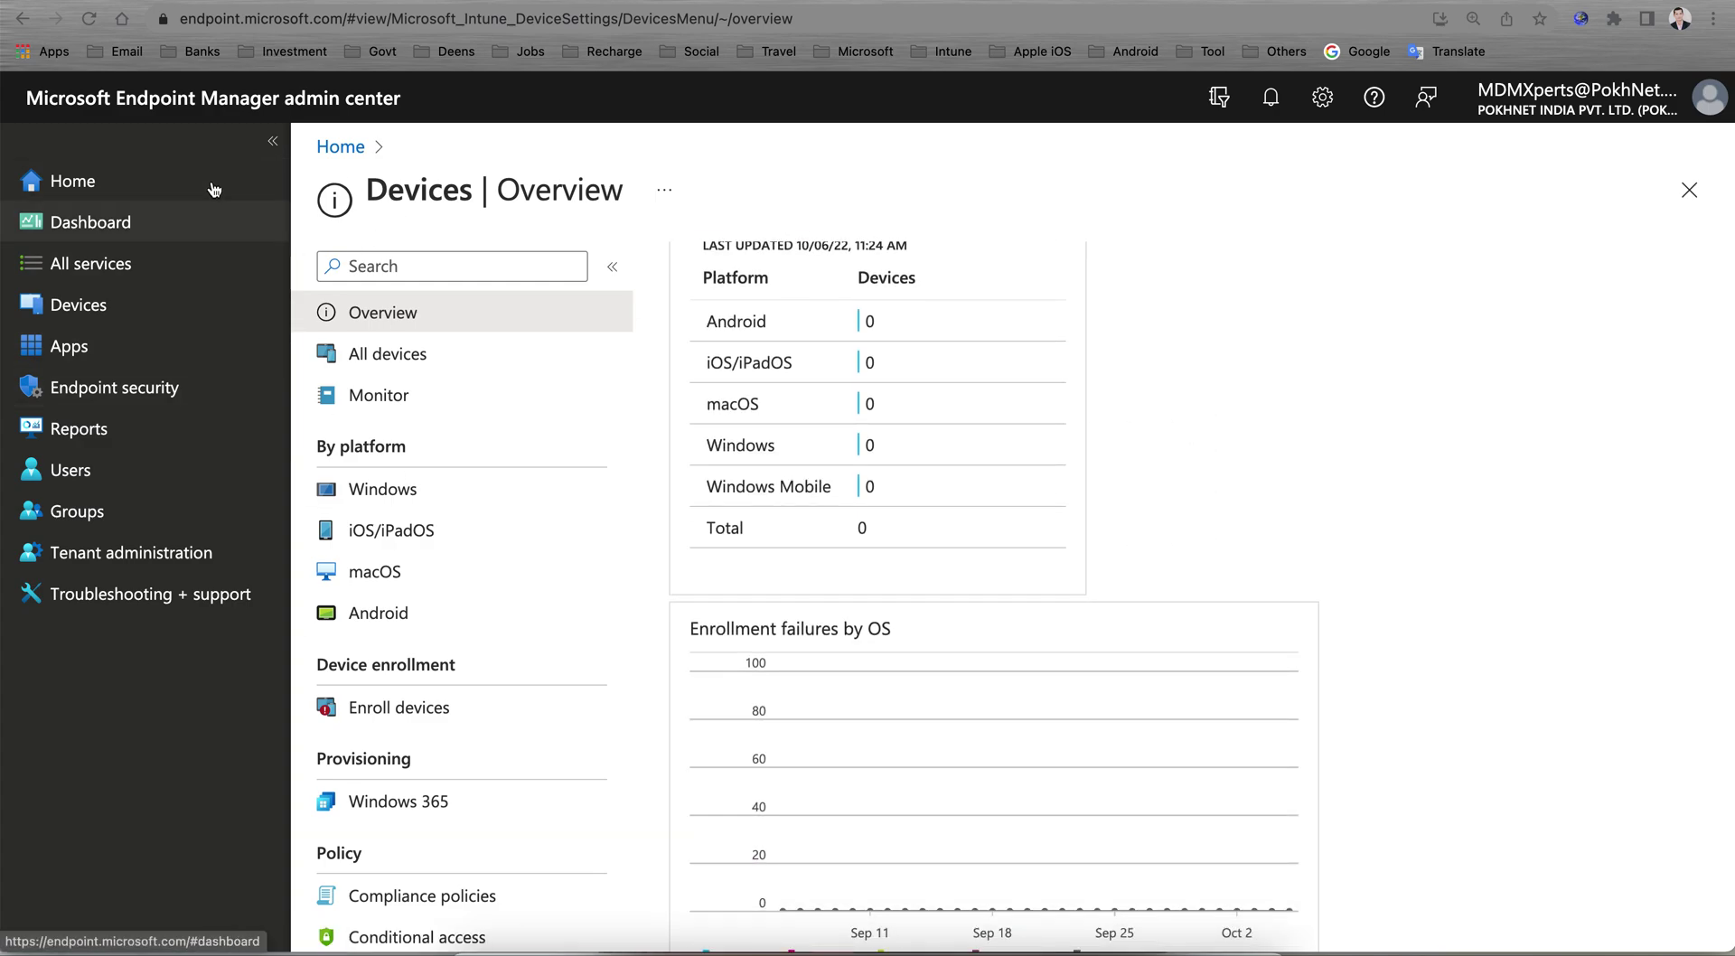
left_click(174, 308)
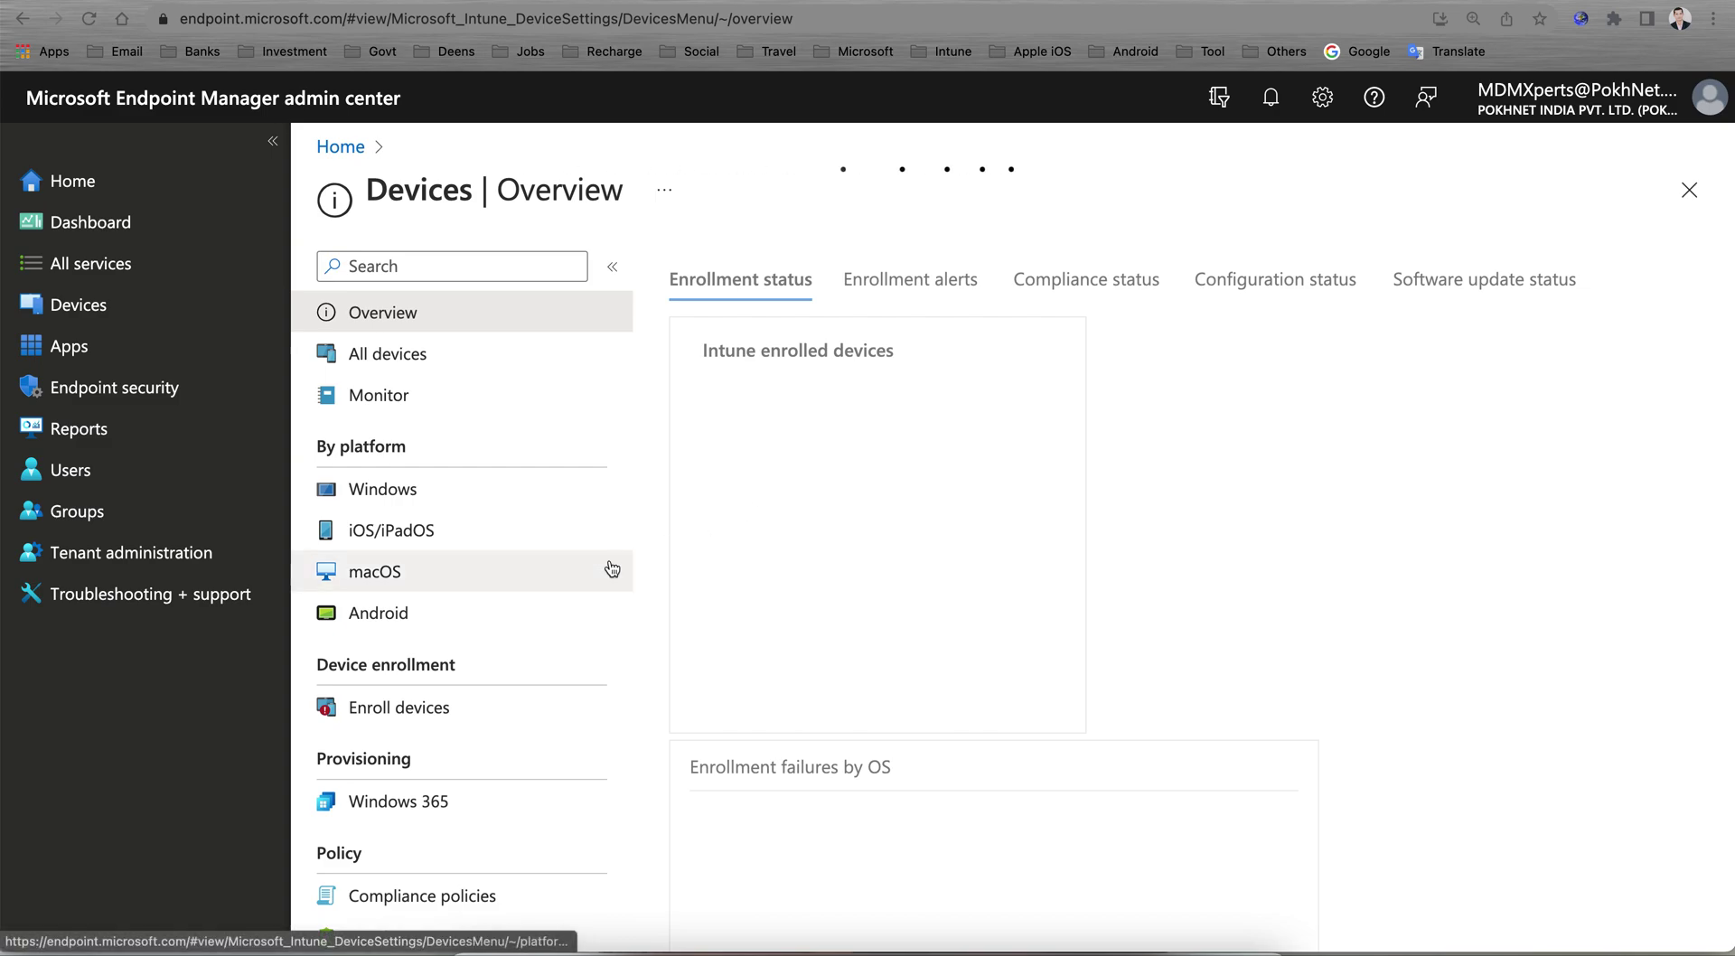
scroll(612, 570, "down", 3)
left_click(414, 642)
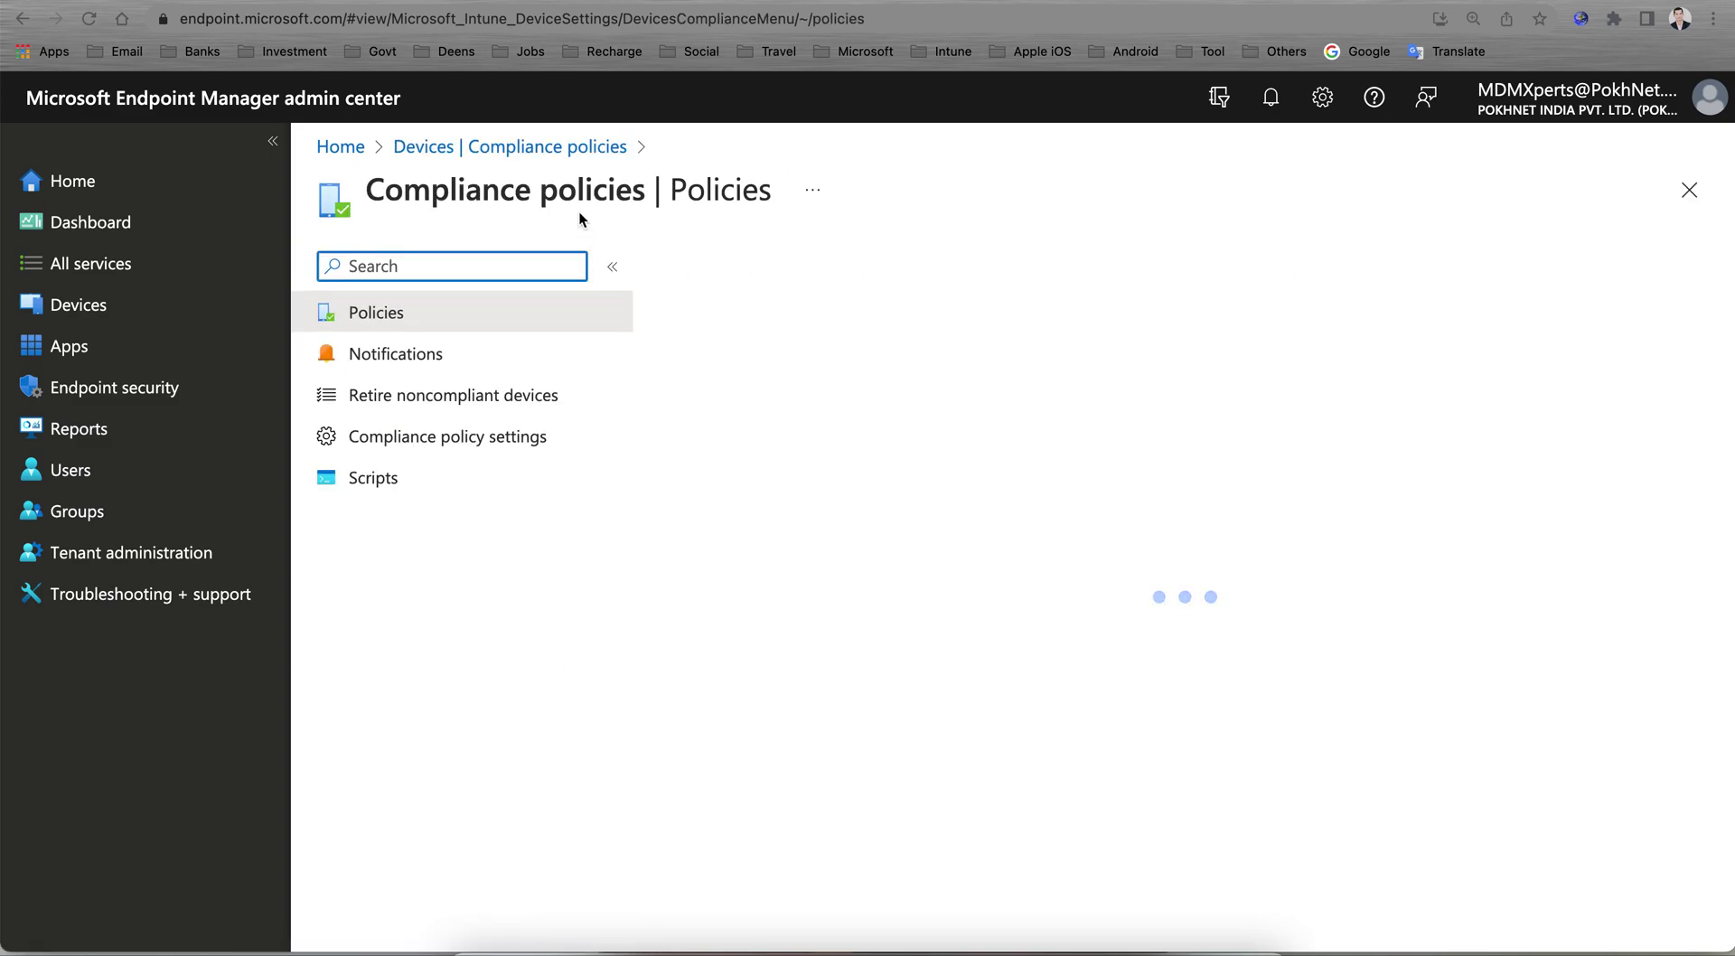
left_click(516, 147)
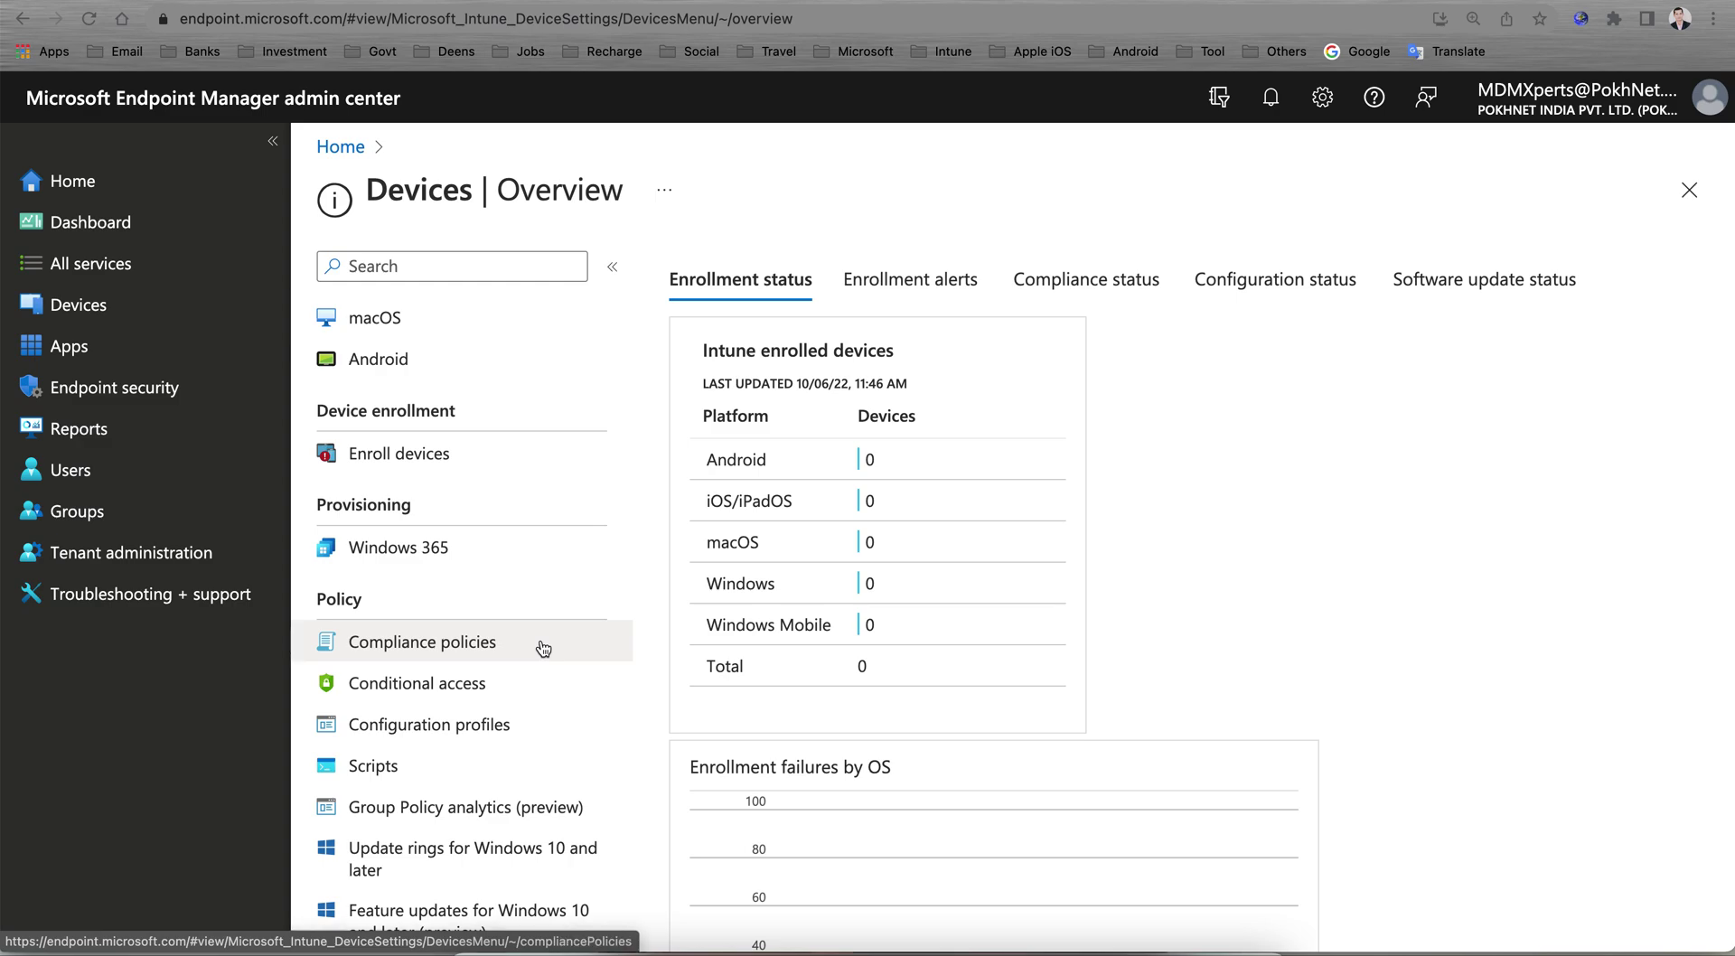
left_click(544, 648)
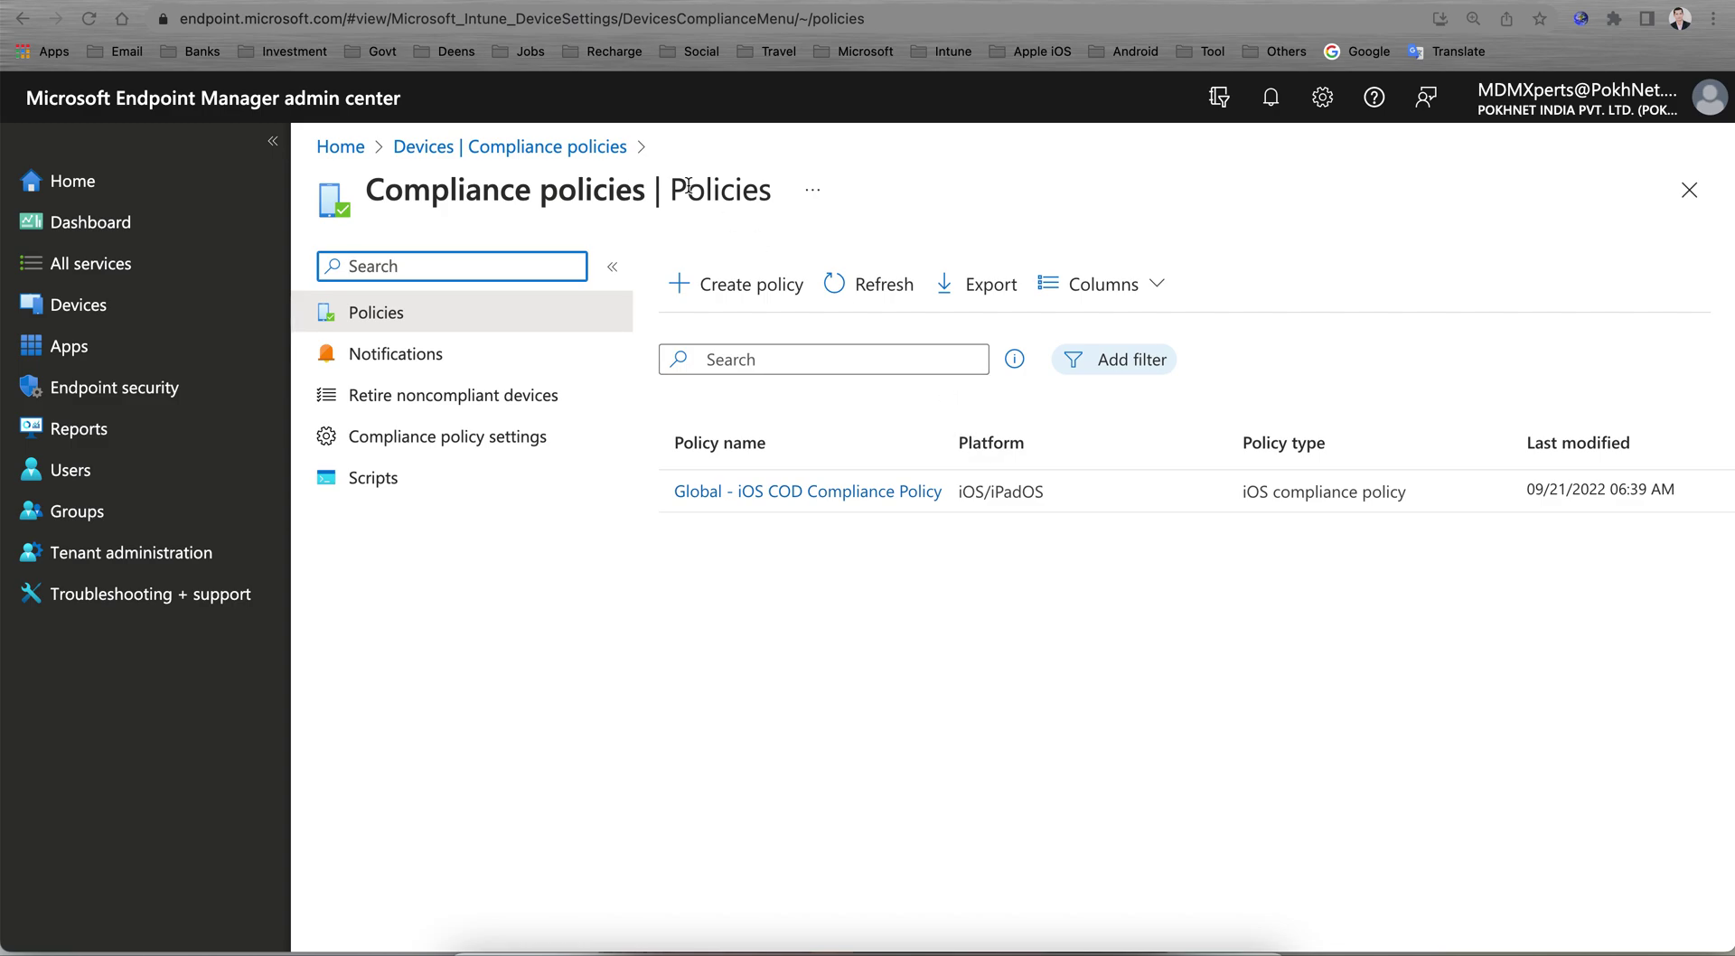
left_click(592, 148)
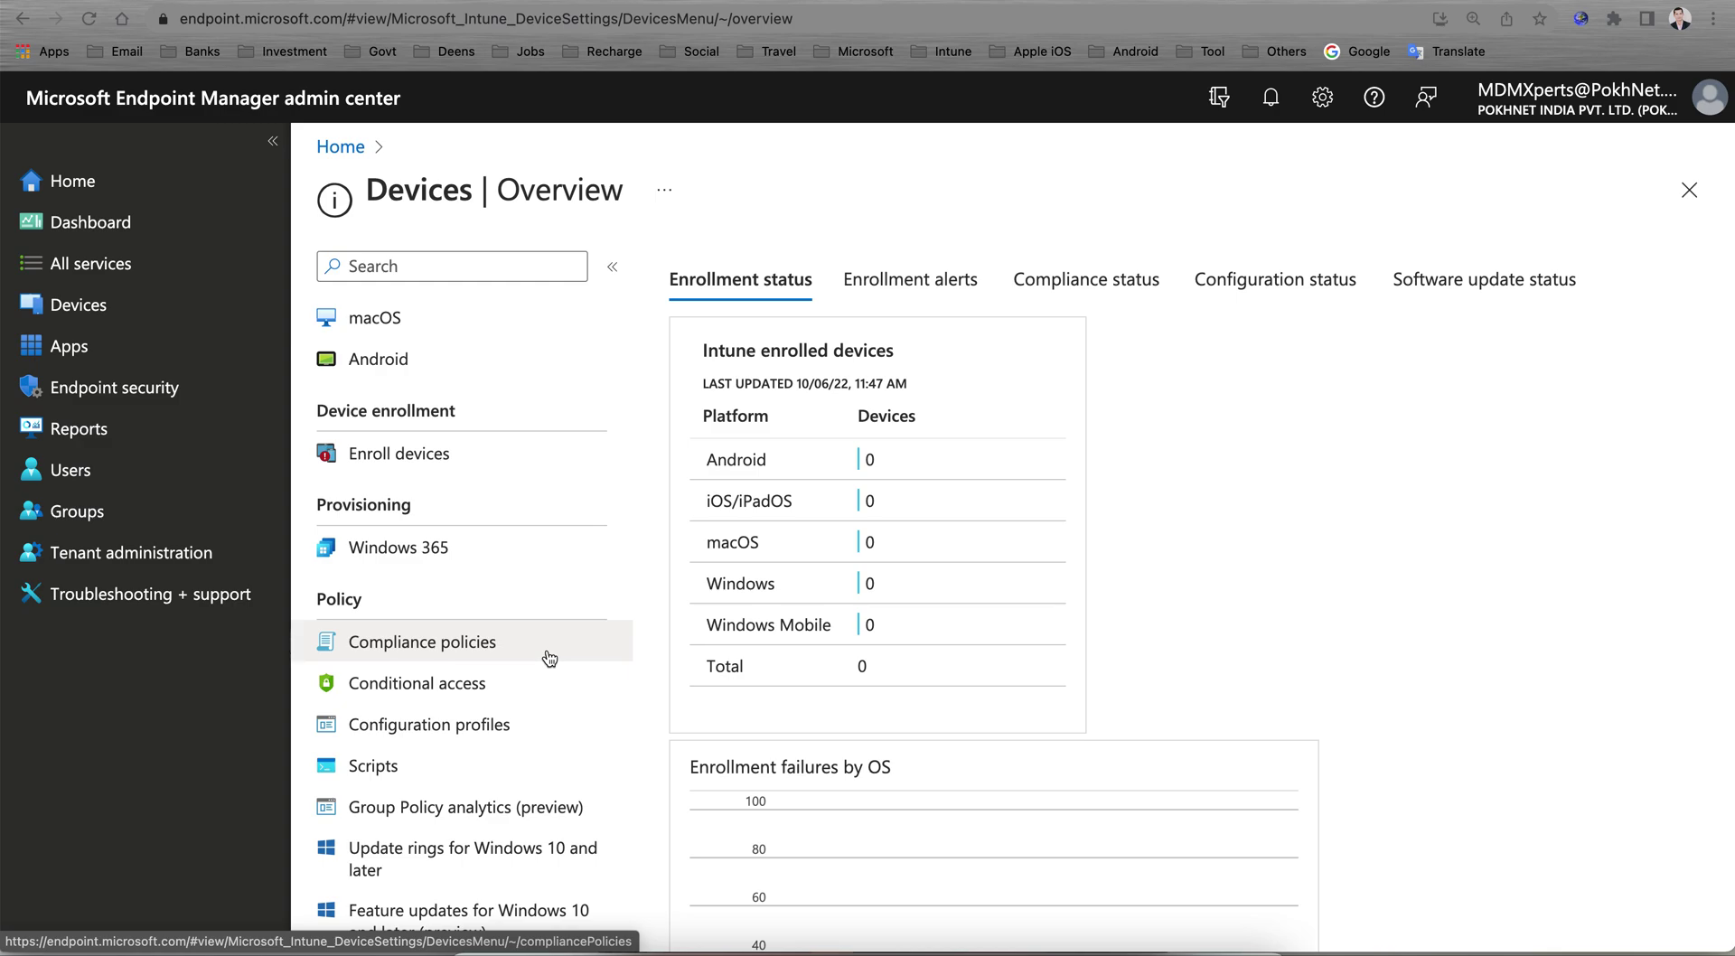
left_click(550, 657)
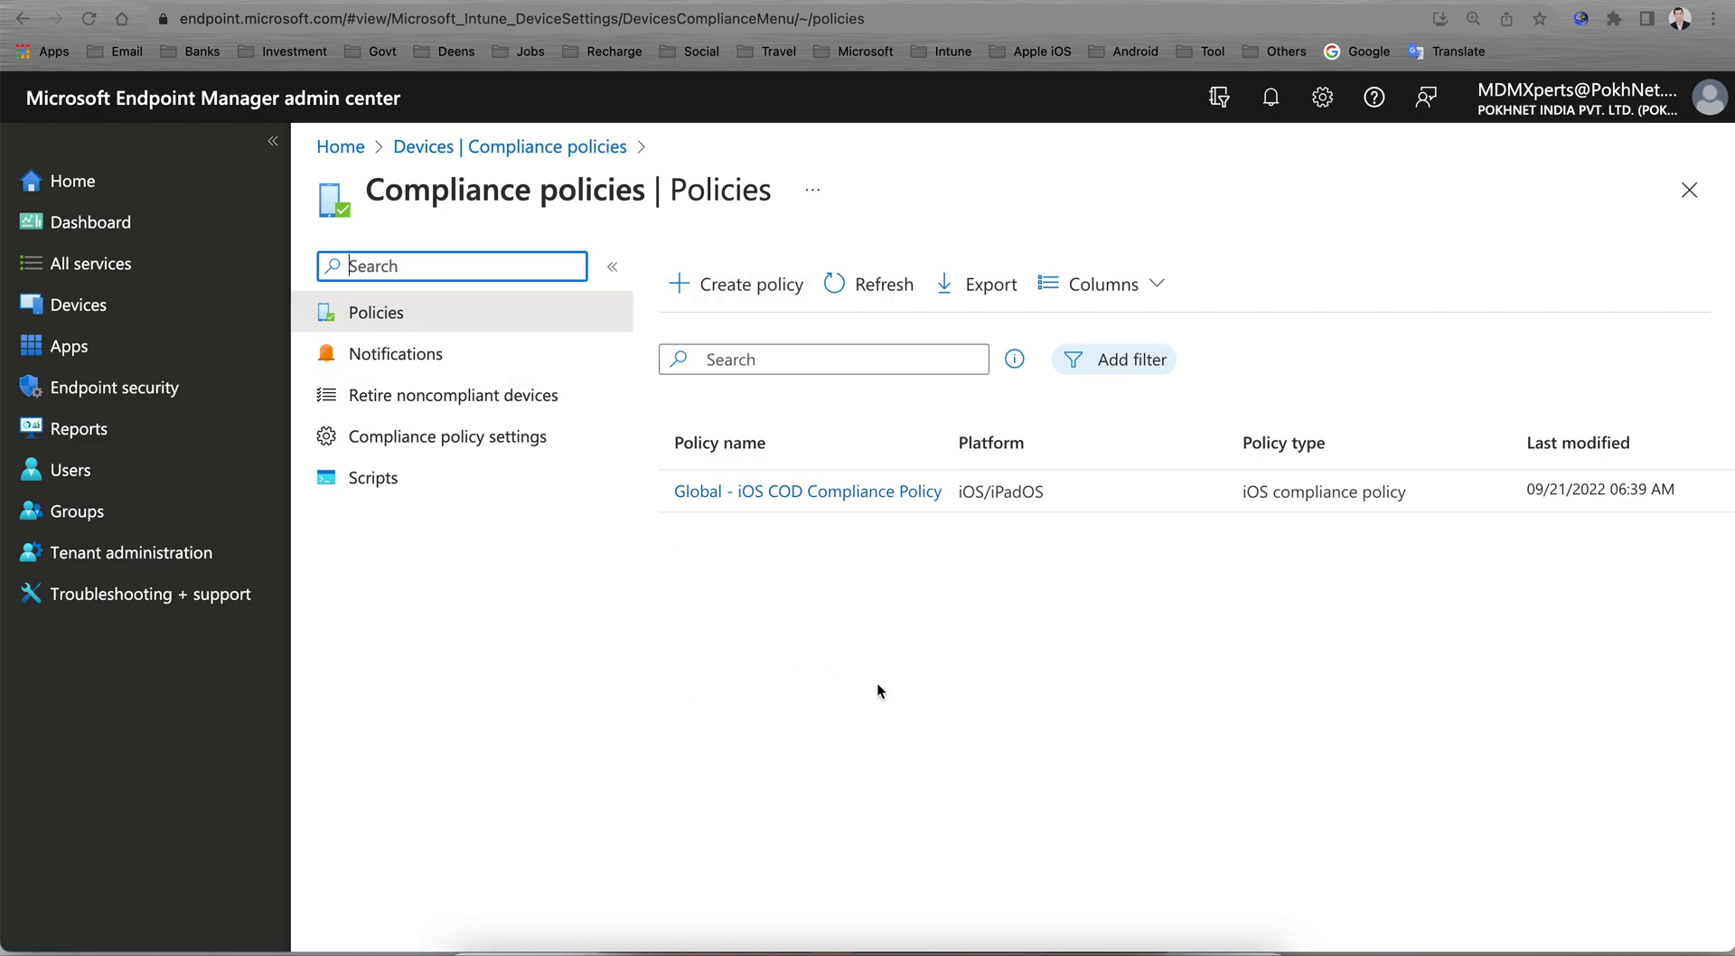
left_click(544, 443)
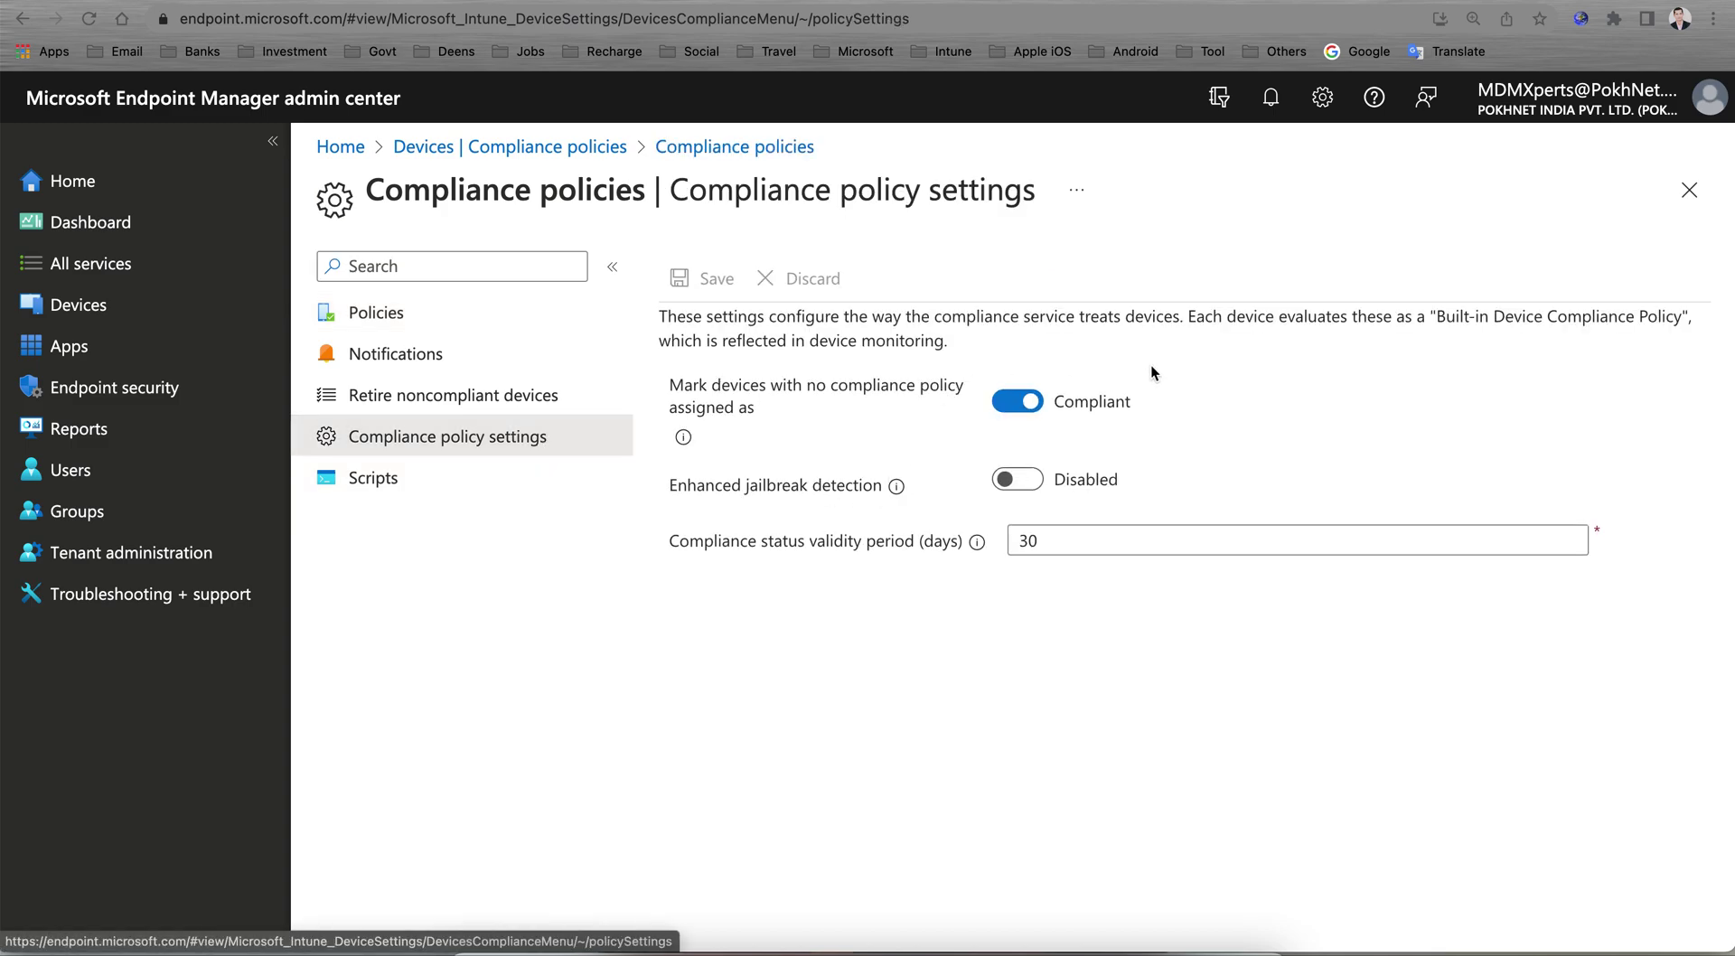
left_click(506, 147)
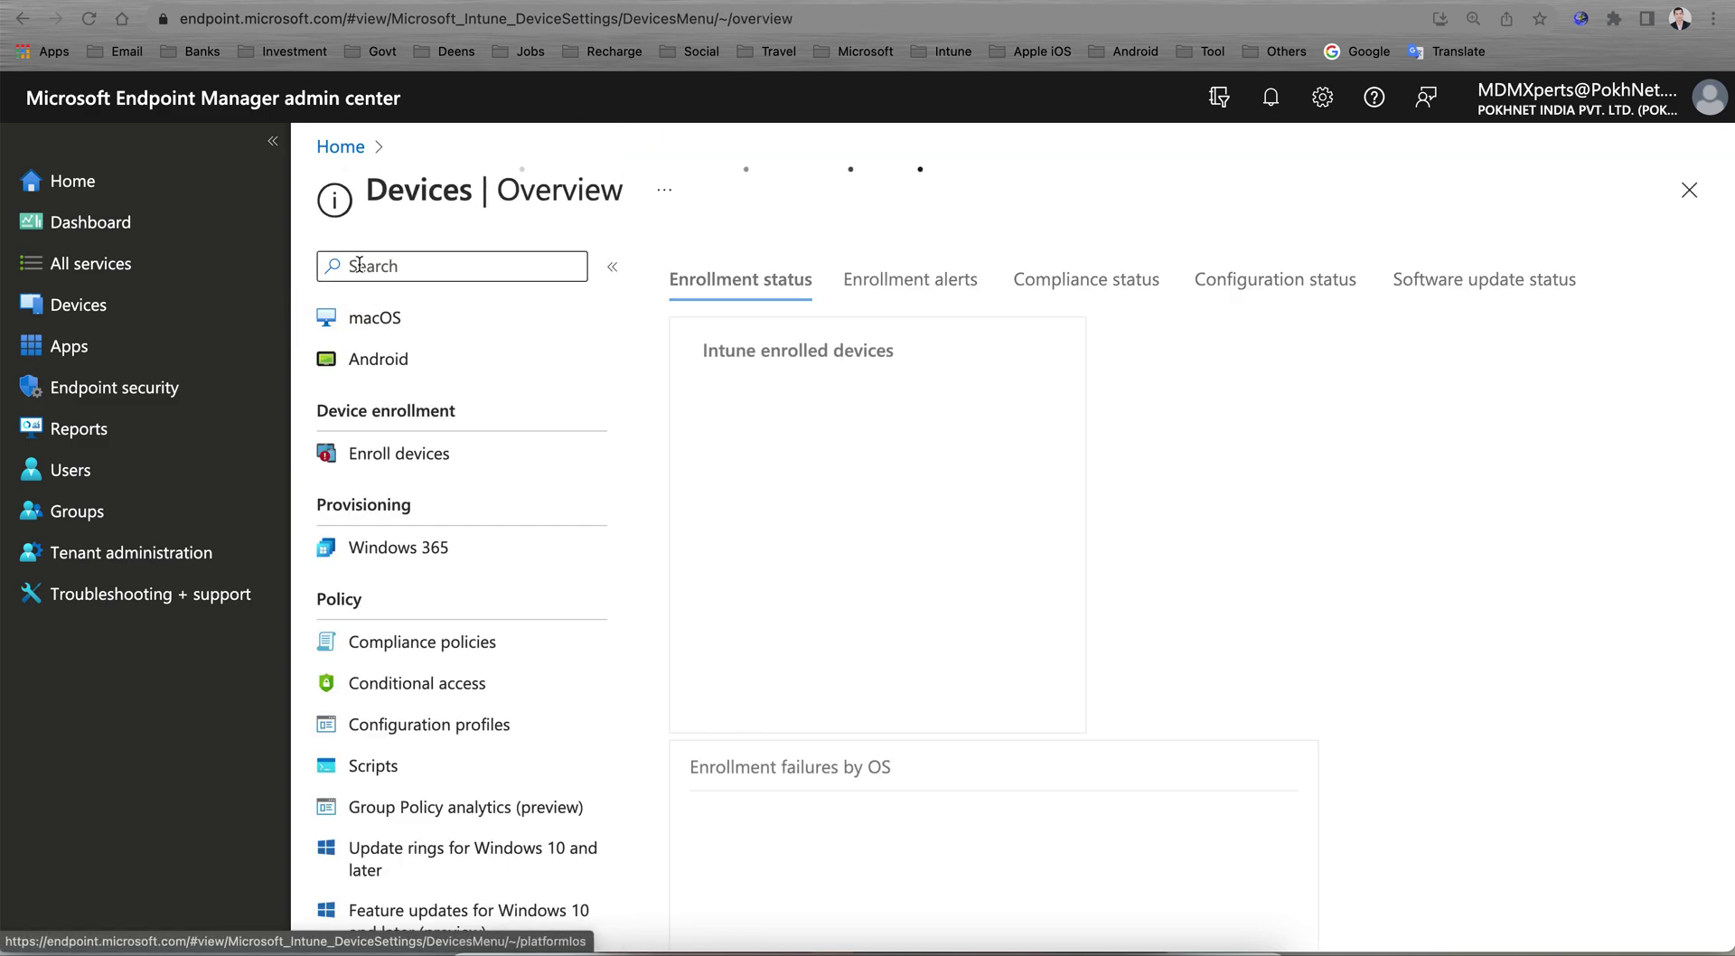
left_click(120, 304)
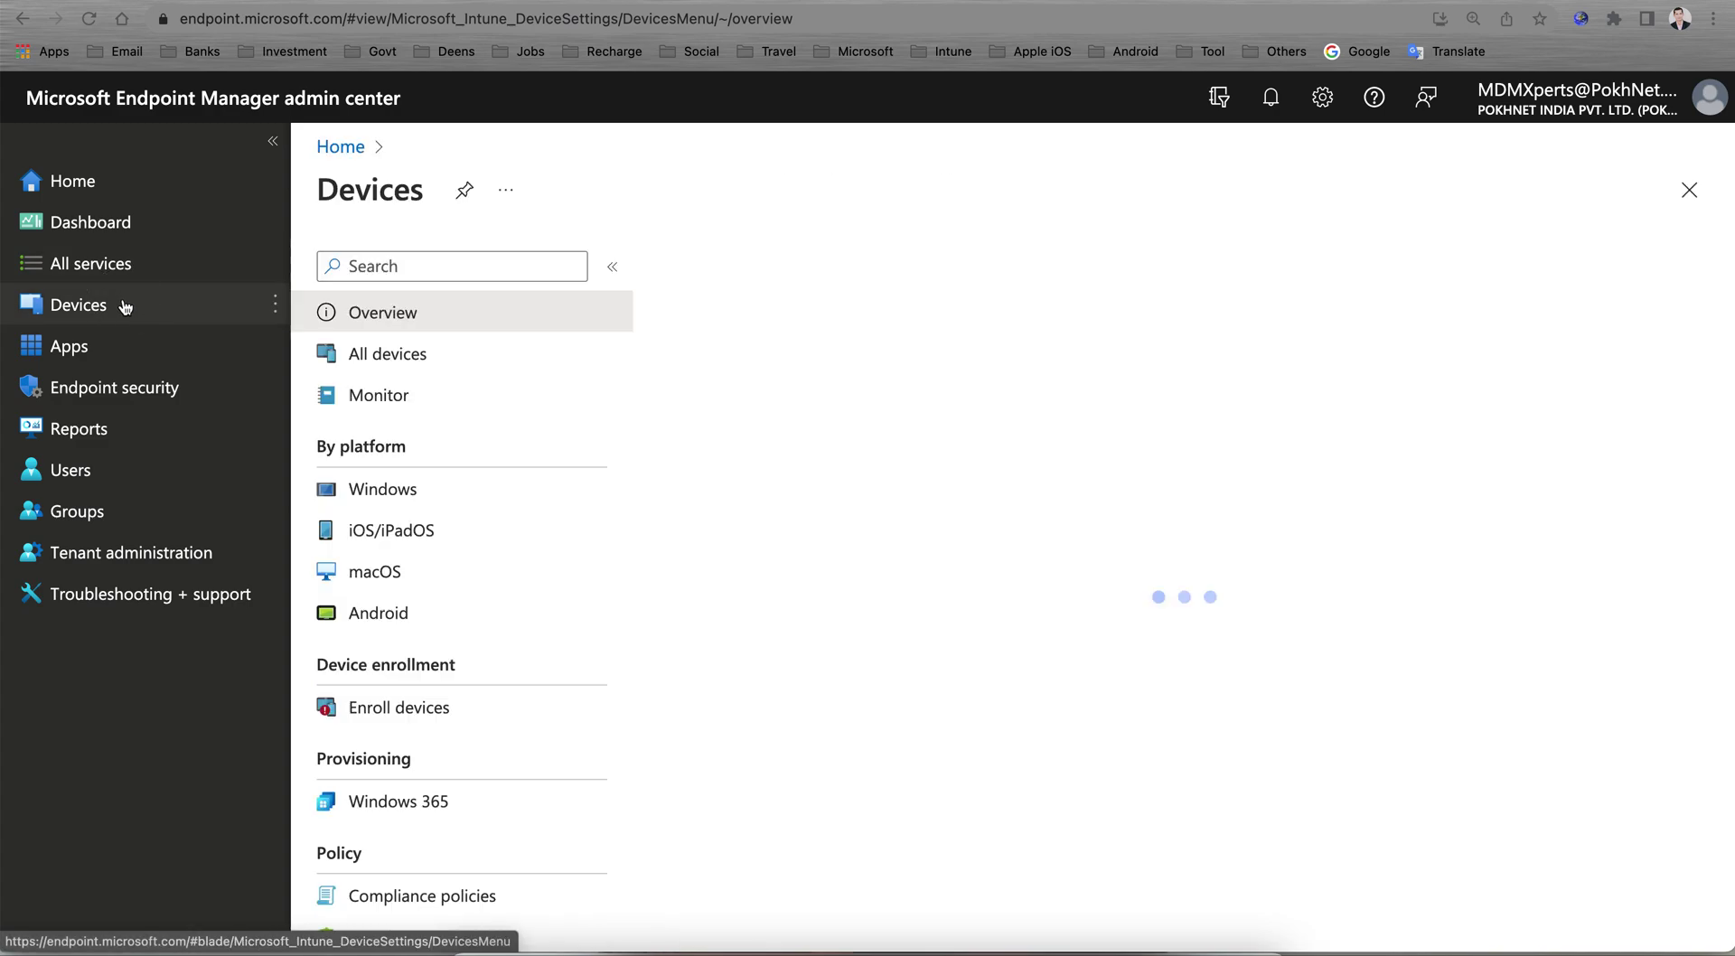
scroll(536, 725, "down", 3)
left_click(511, 733)
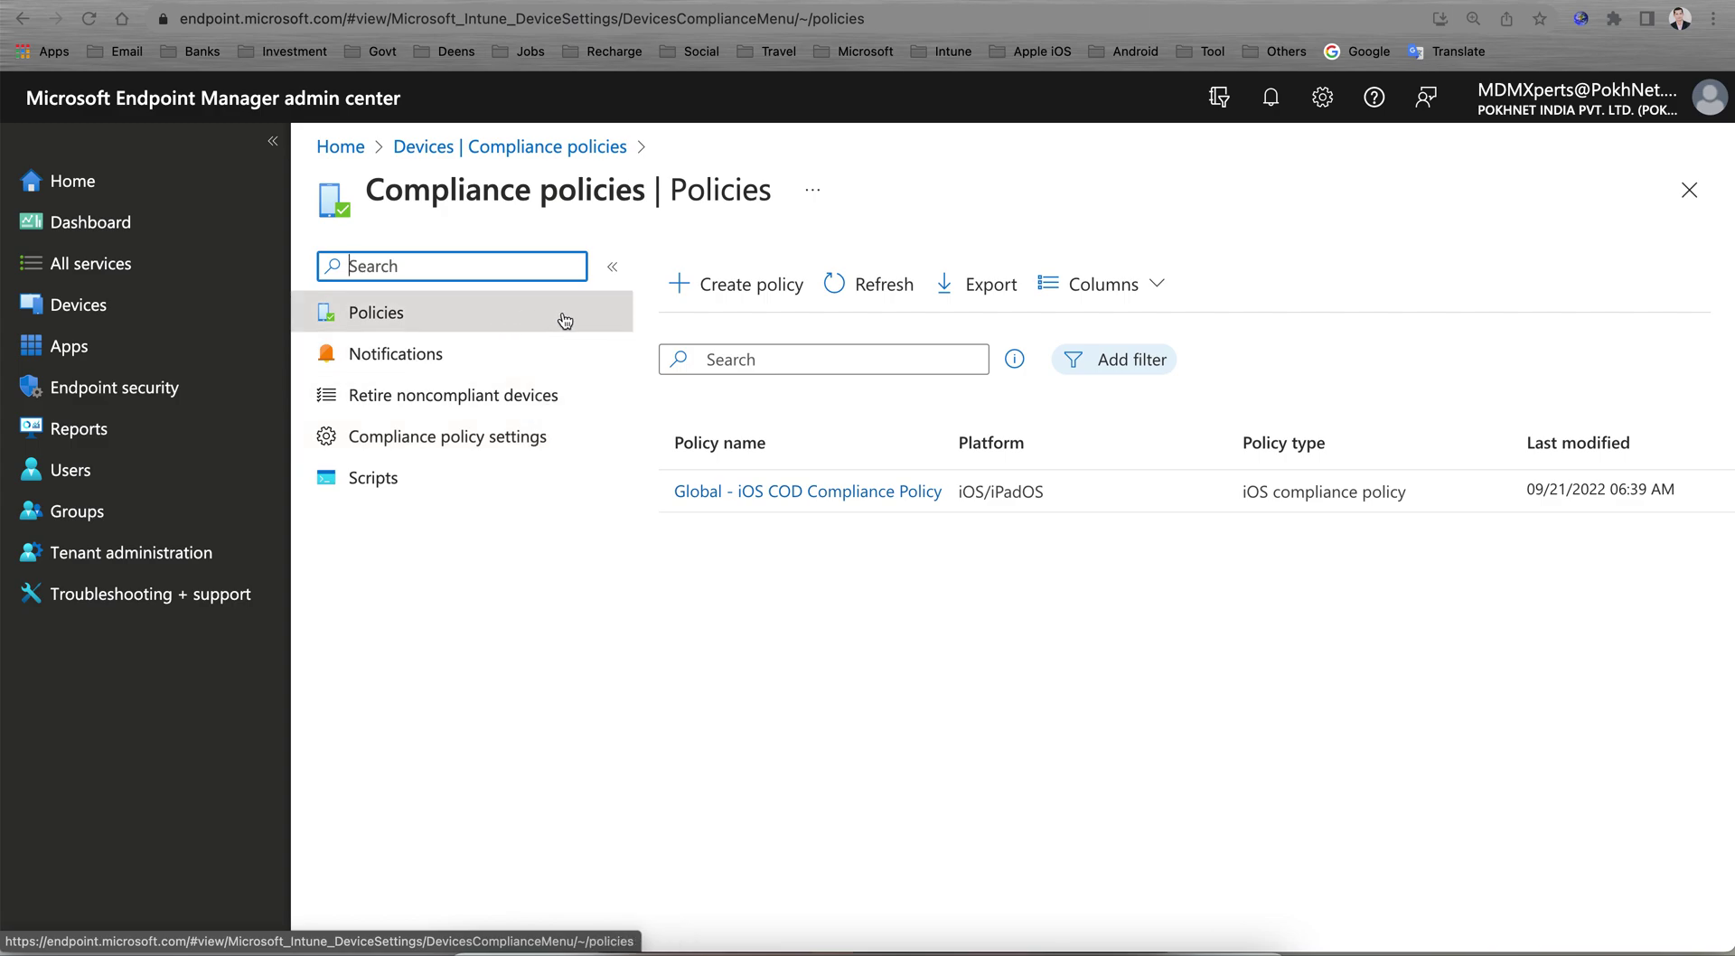
In the compliance policy settings, mark devices with no compliance policy assigned as Not compliant and save.
left_click(531, 436)
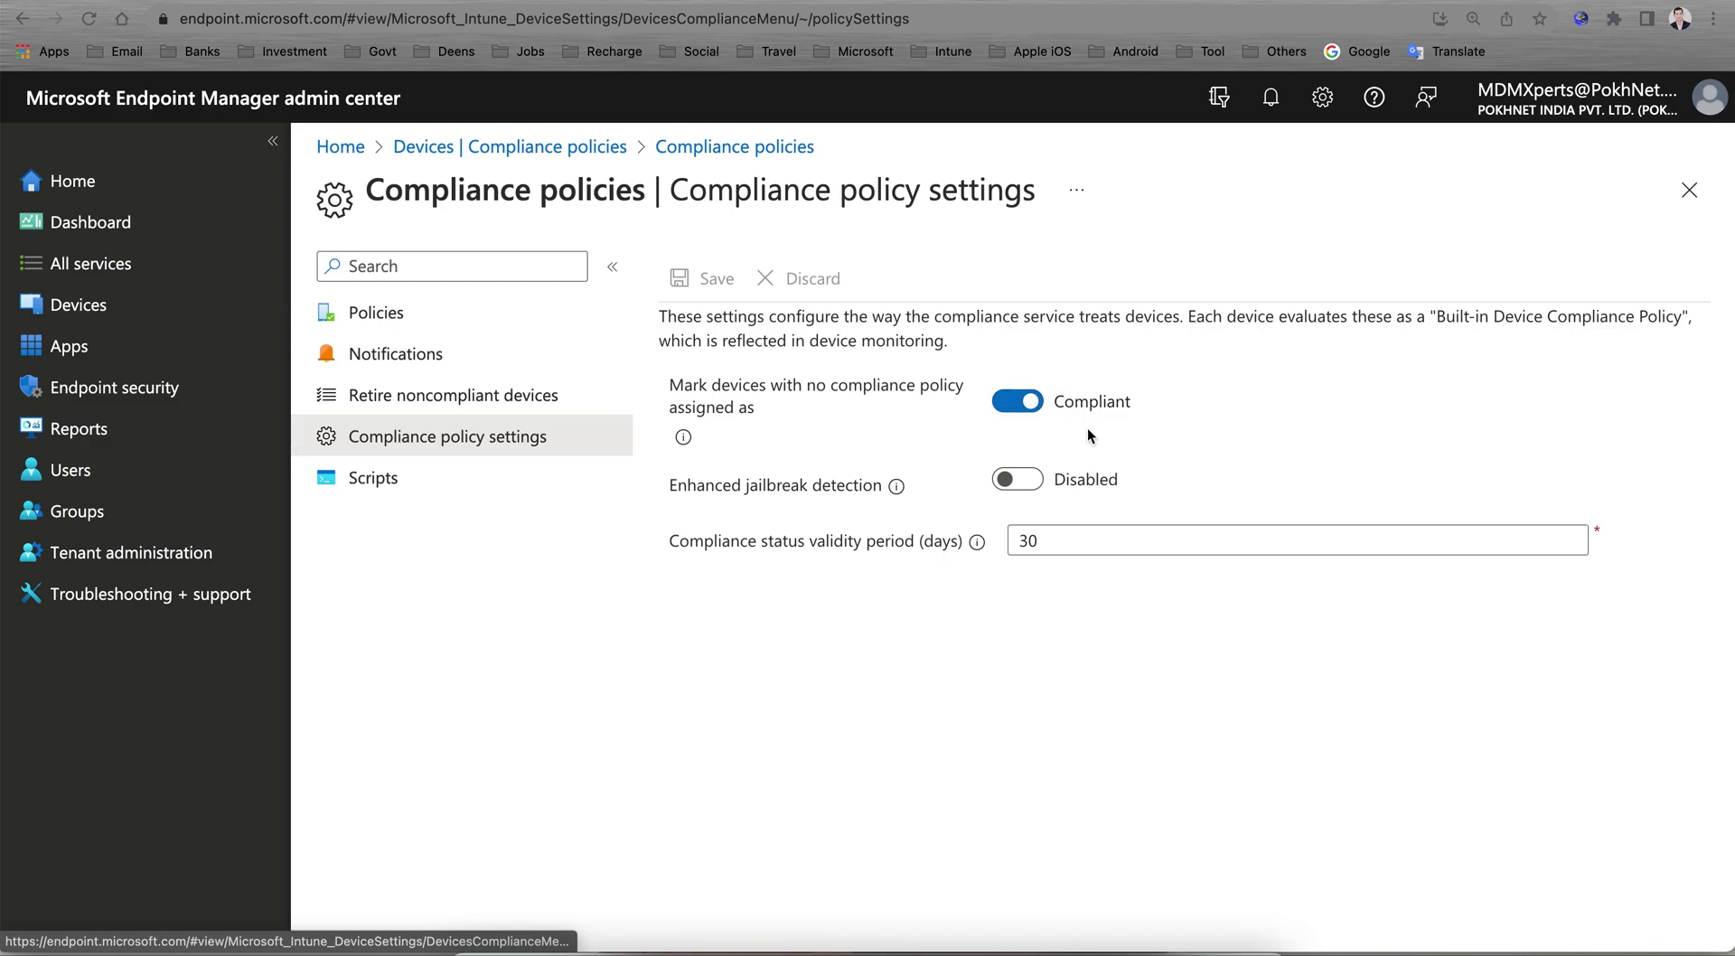
left_click(1017, 405)
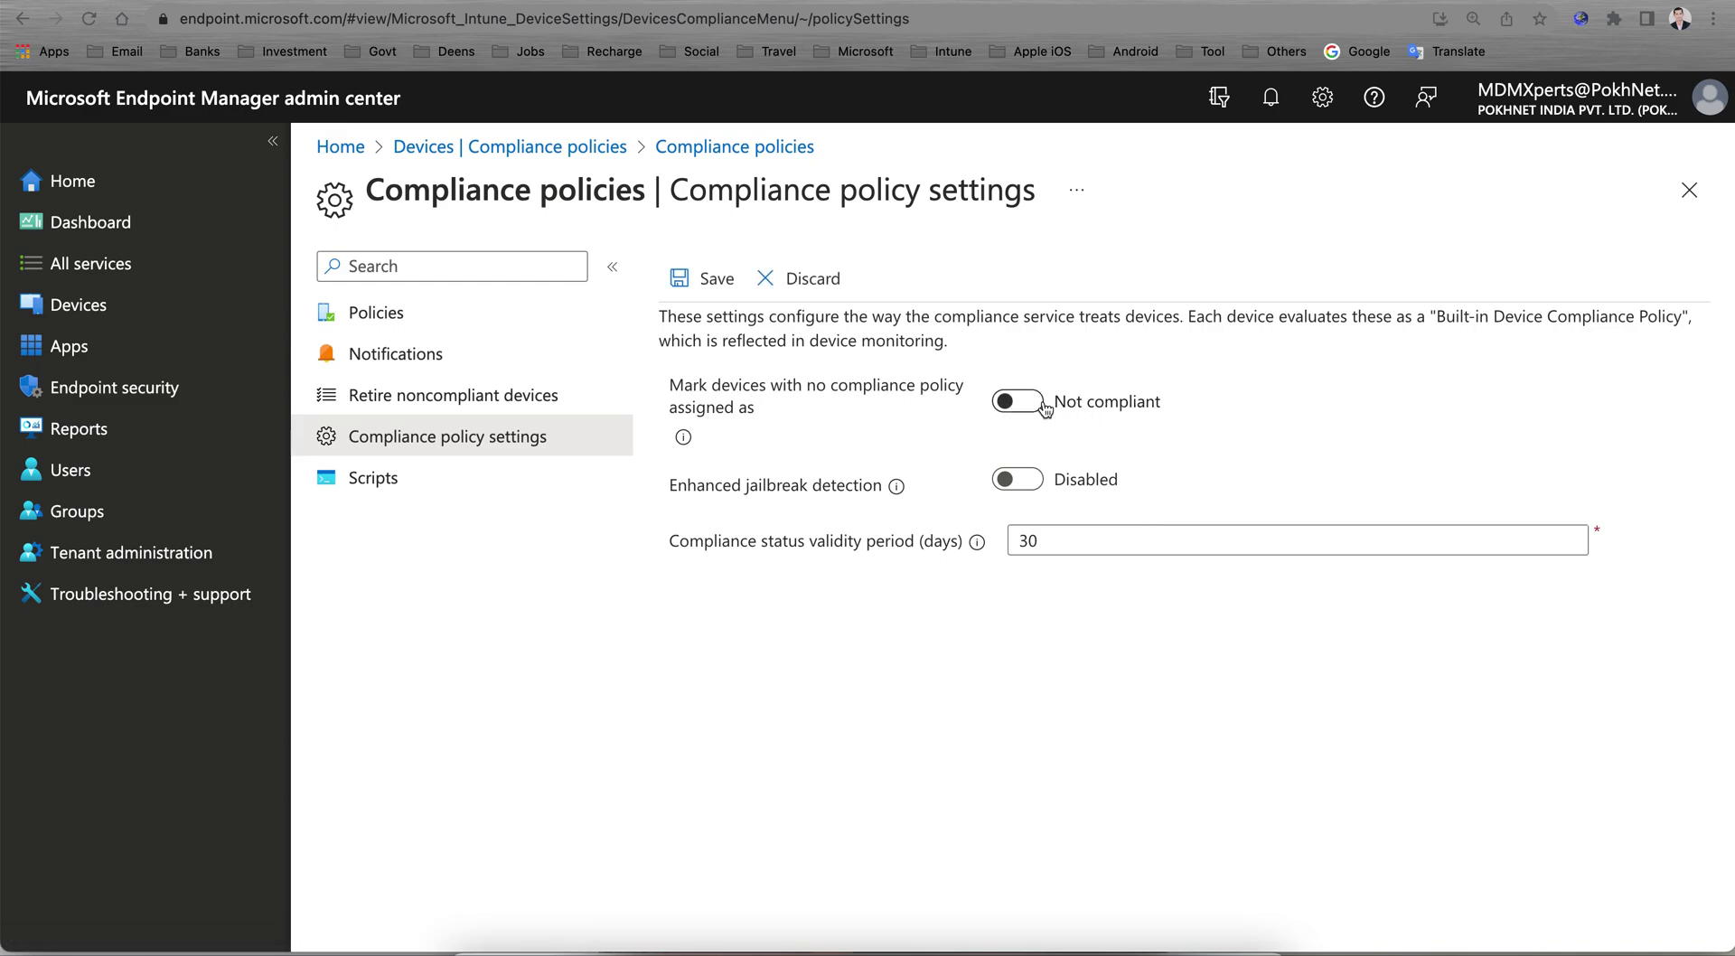
left_click(732, 290)
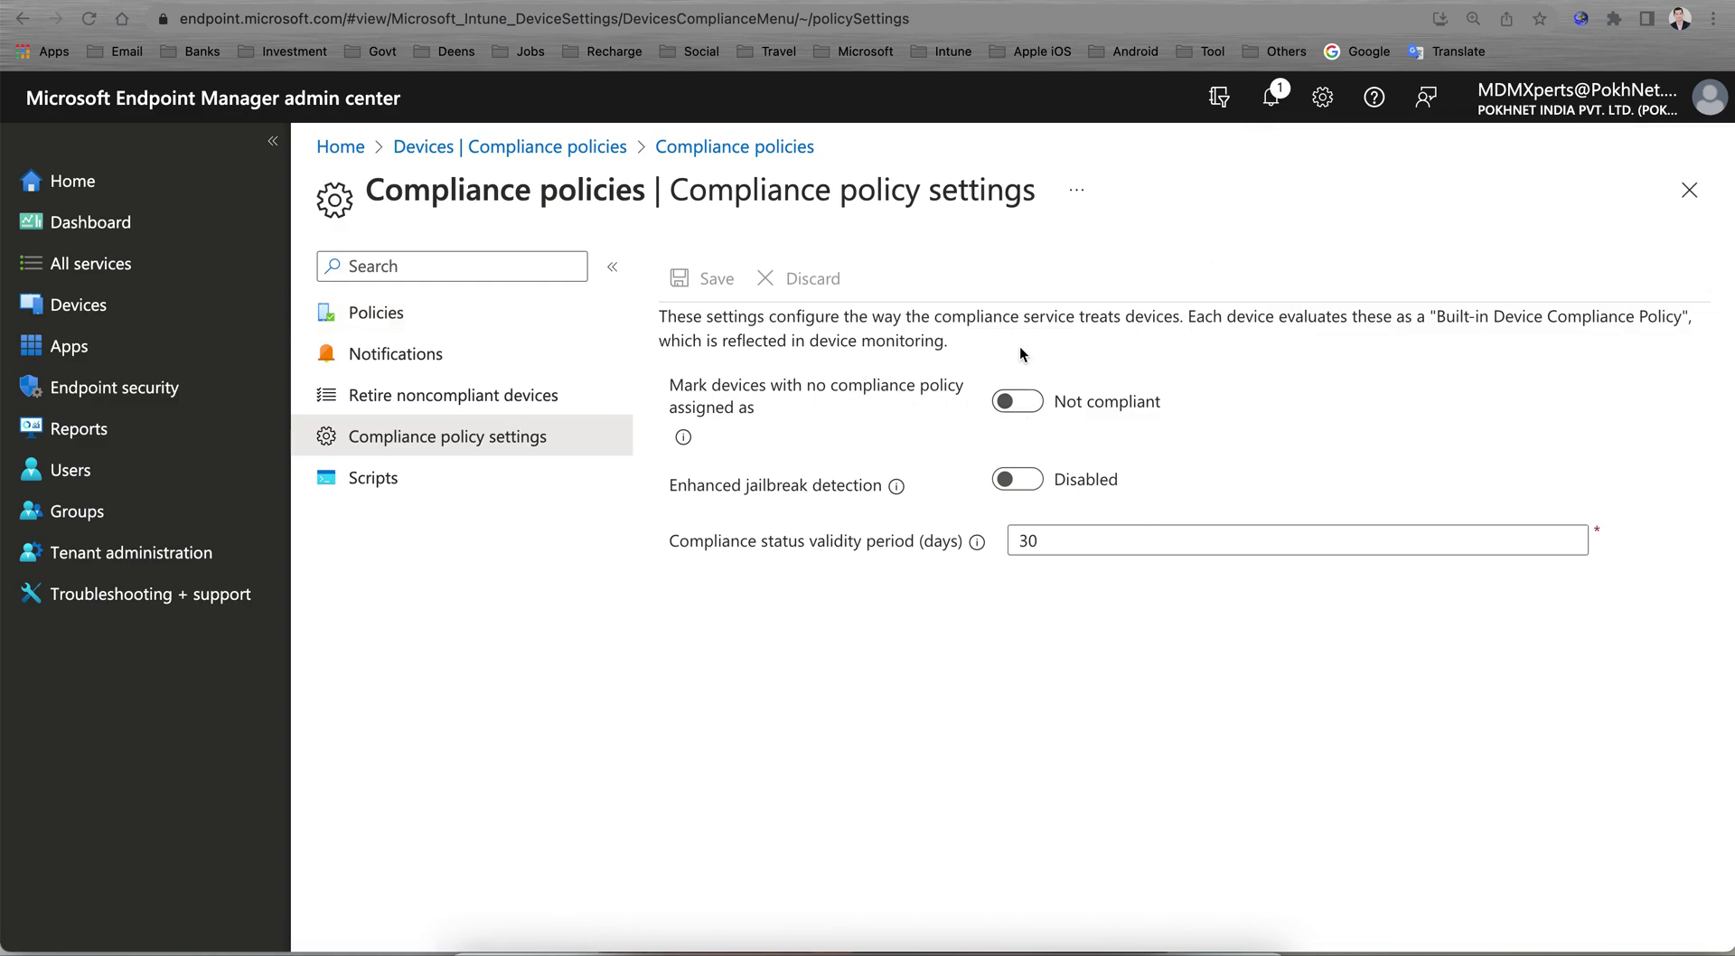
Enable enhanced jailbreak detection and save the compliance policy settings.
left_click_drag(1446, 317, 1599, 340)
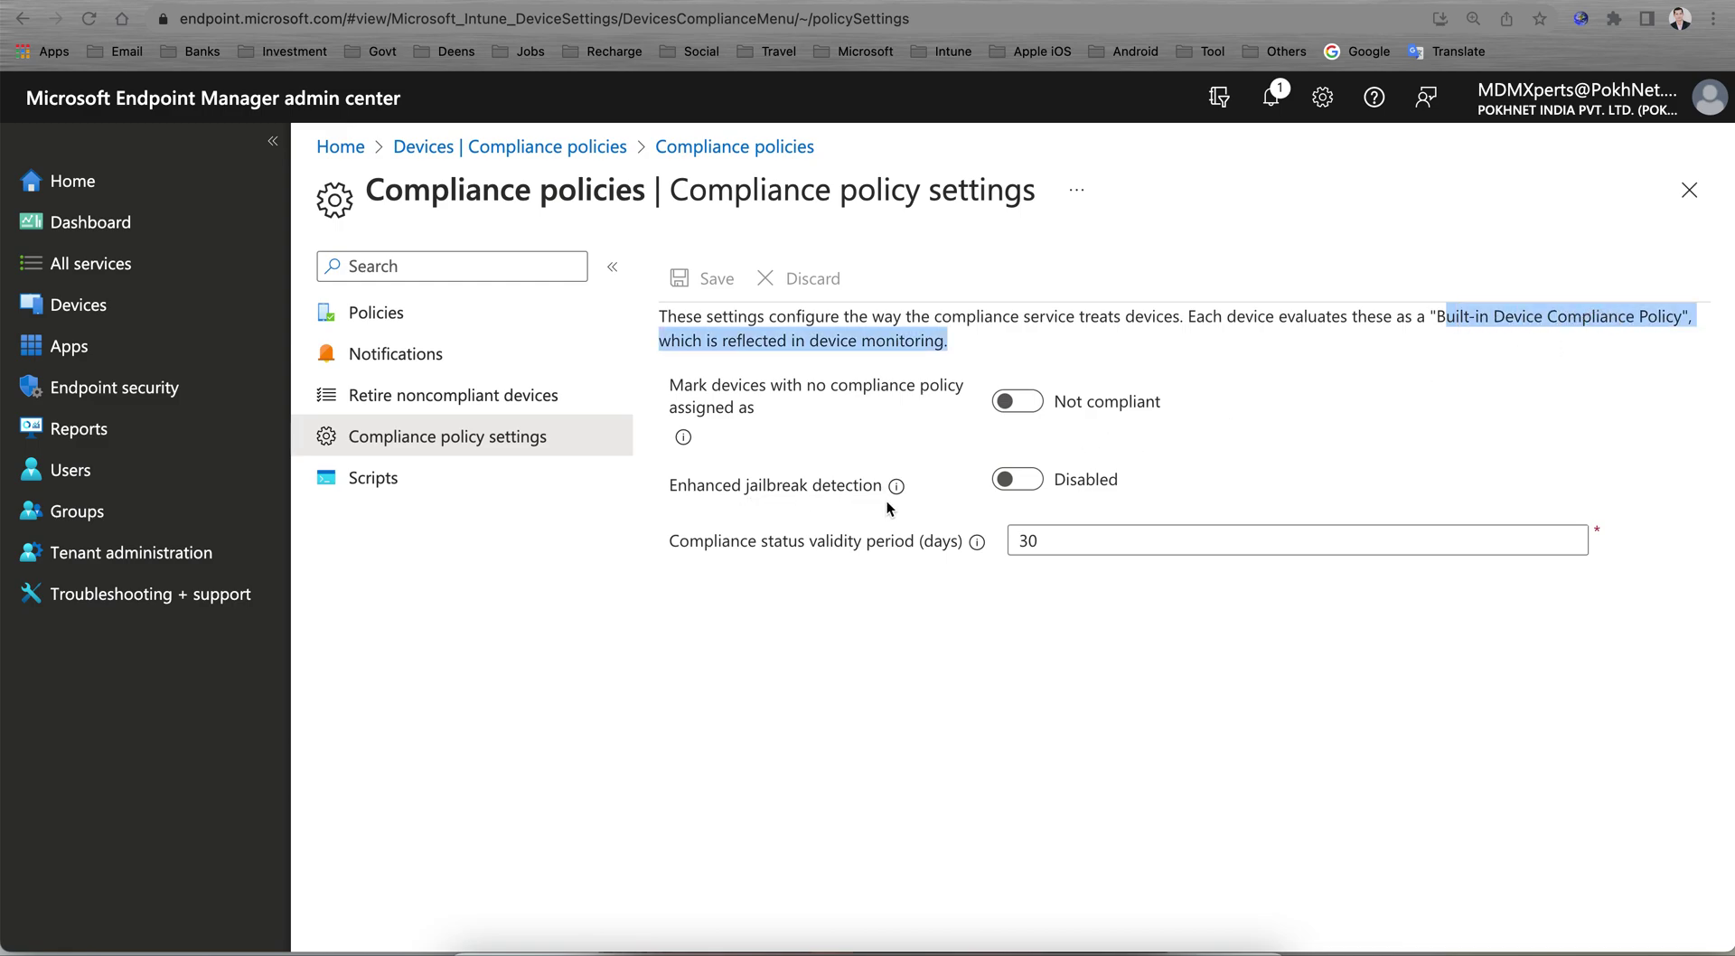
mouse_move(900, 491)
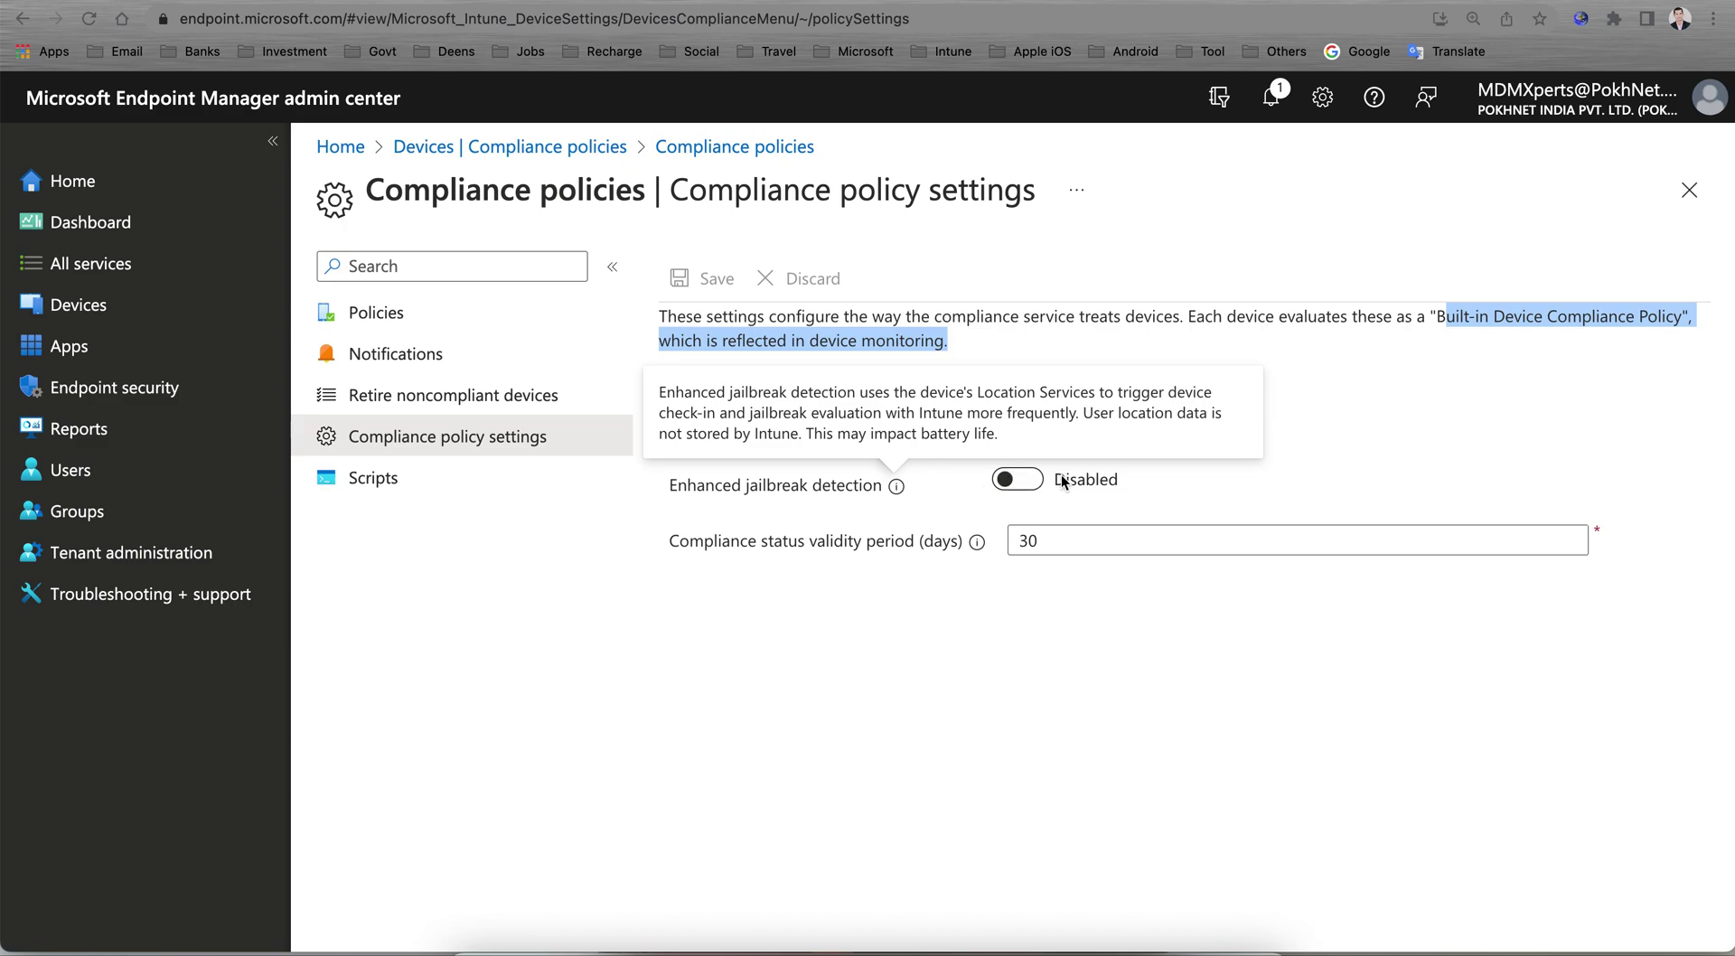
left_click(1030, 485)
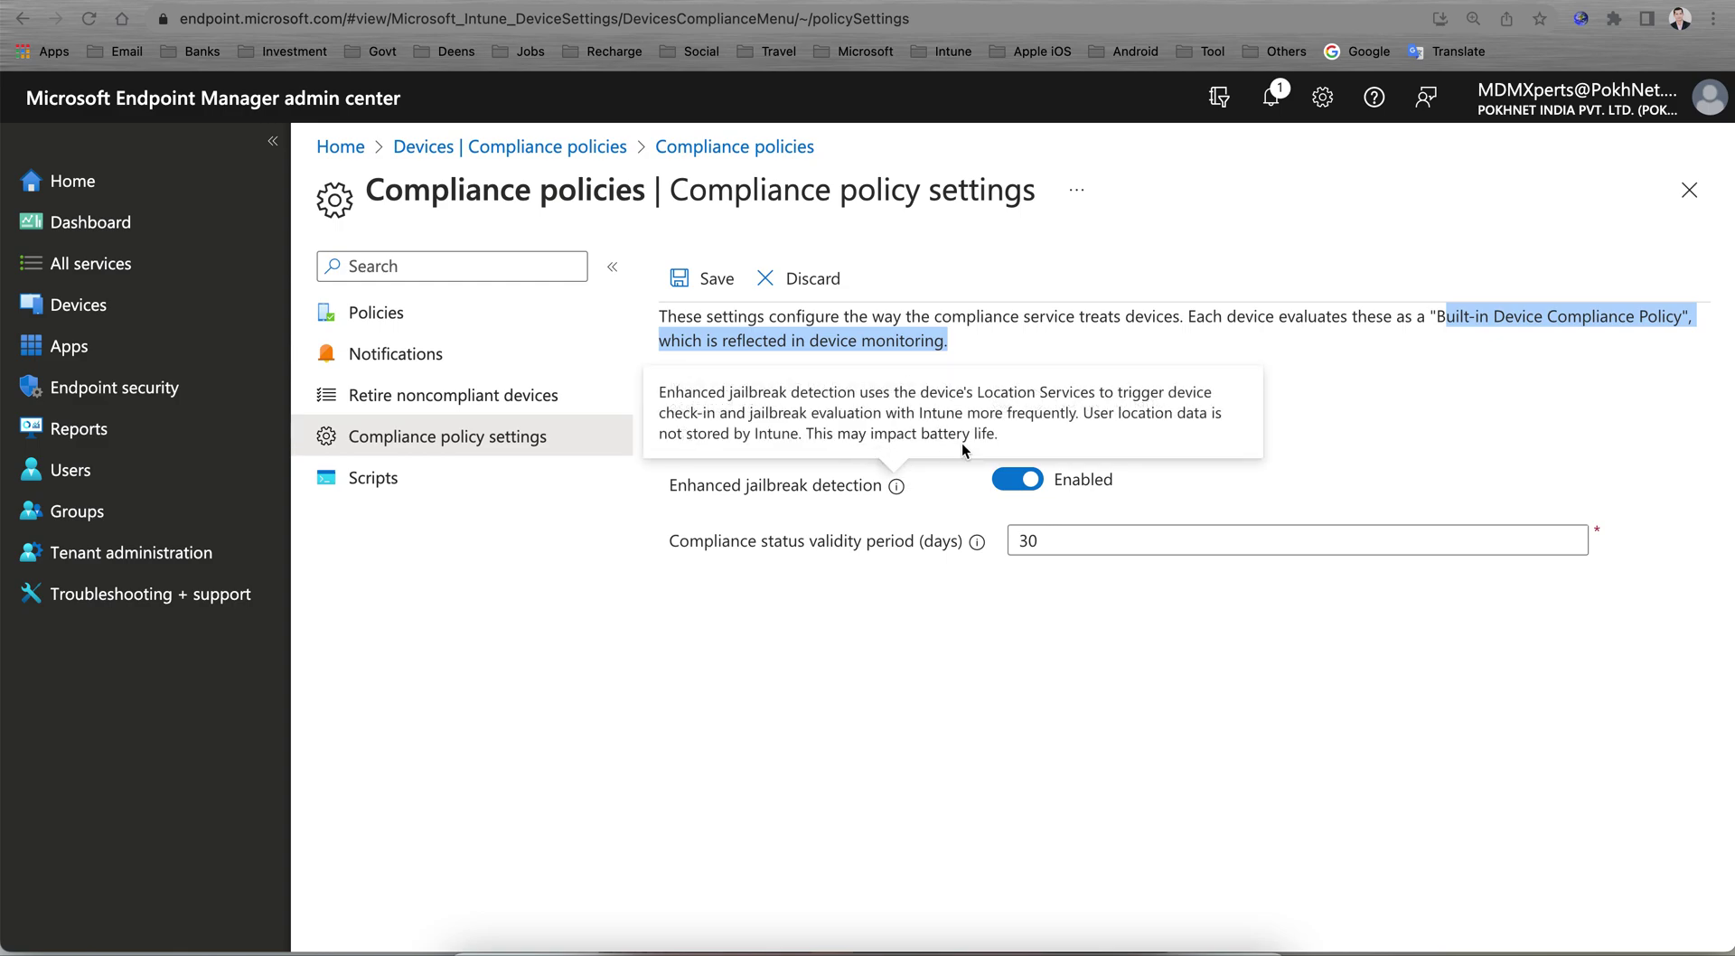
left_click(1300, 432)
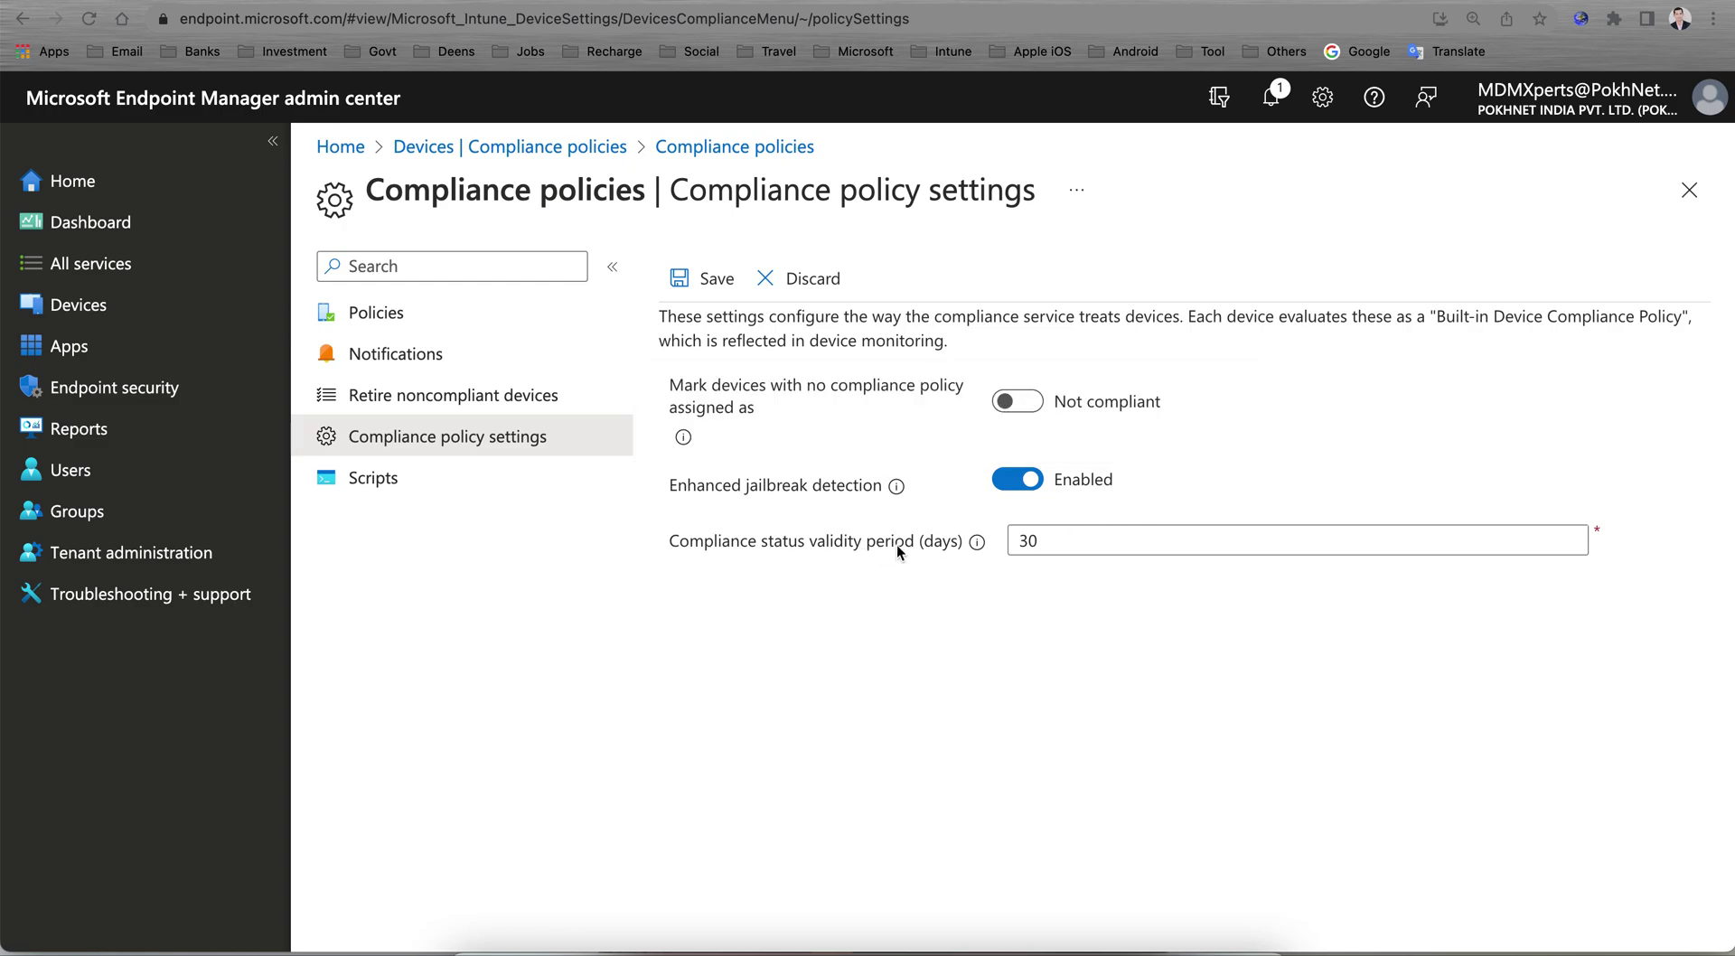
left_click(1041, 542)
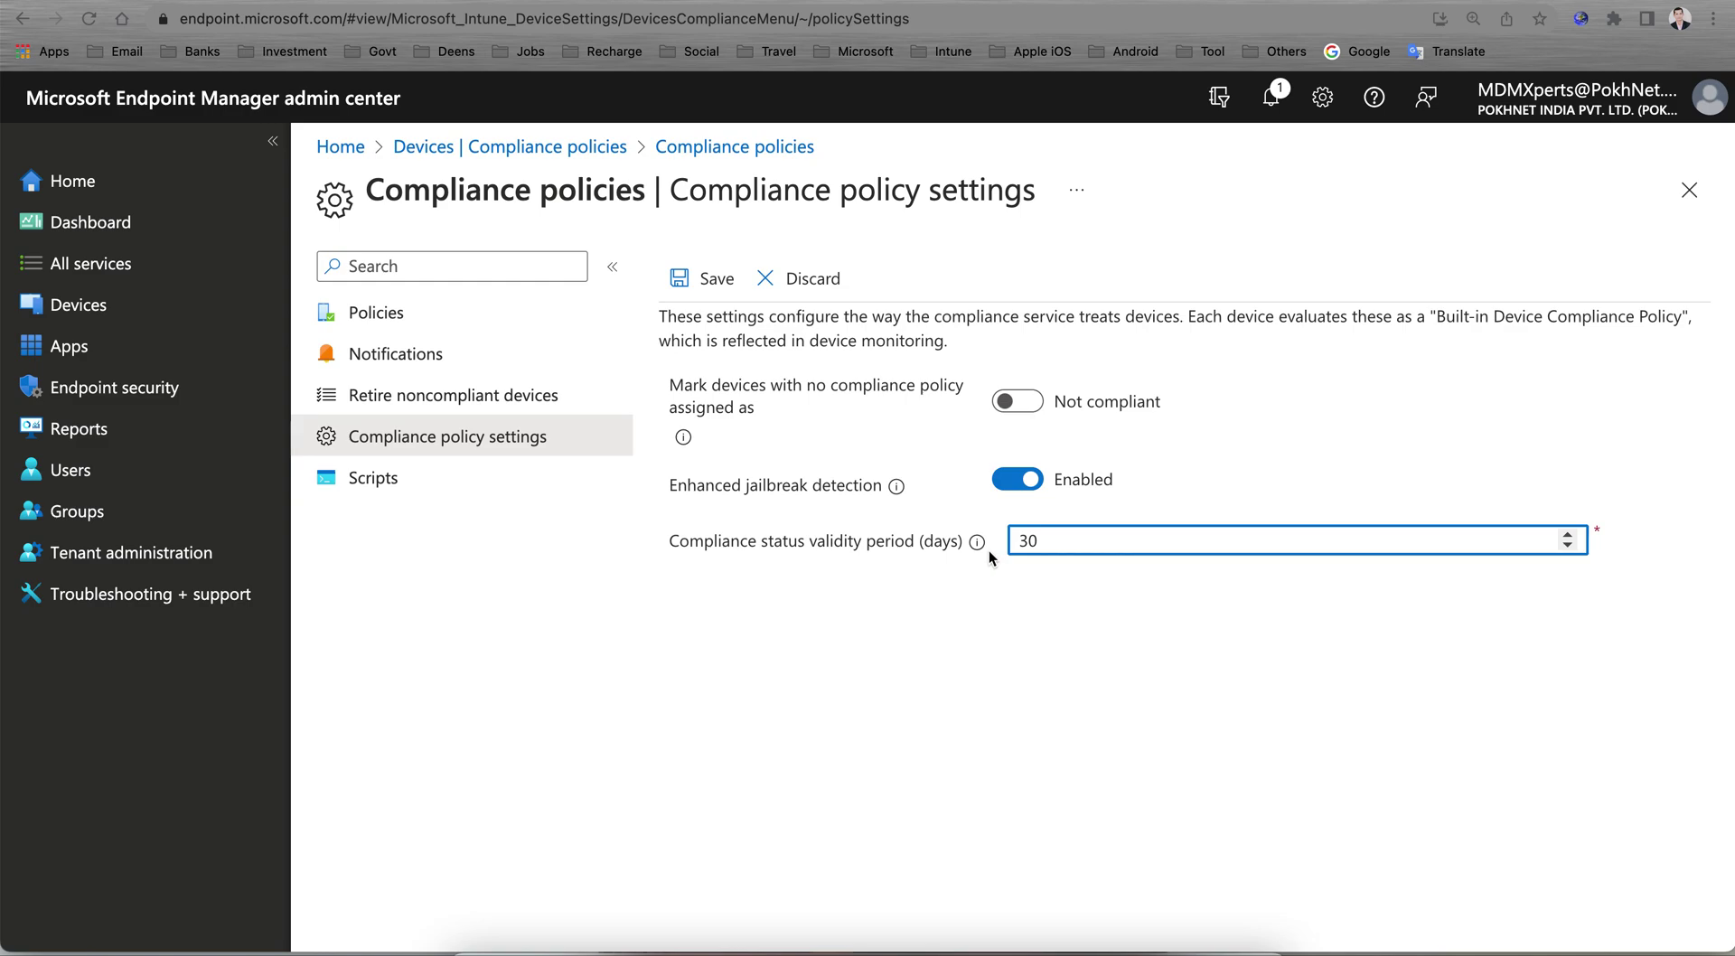
mouse_move(979, 546)
left_click(714, 278)
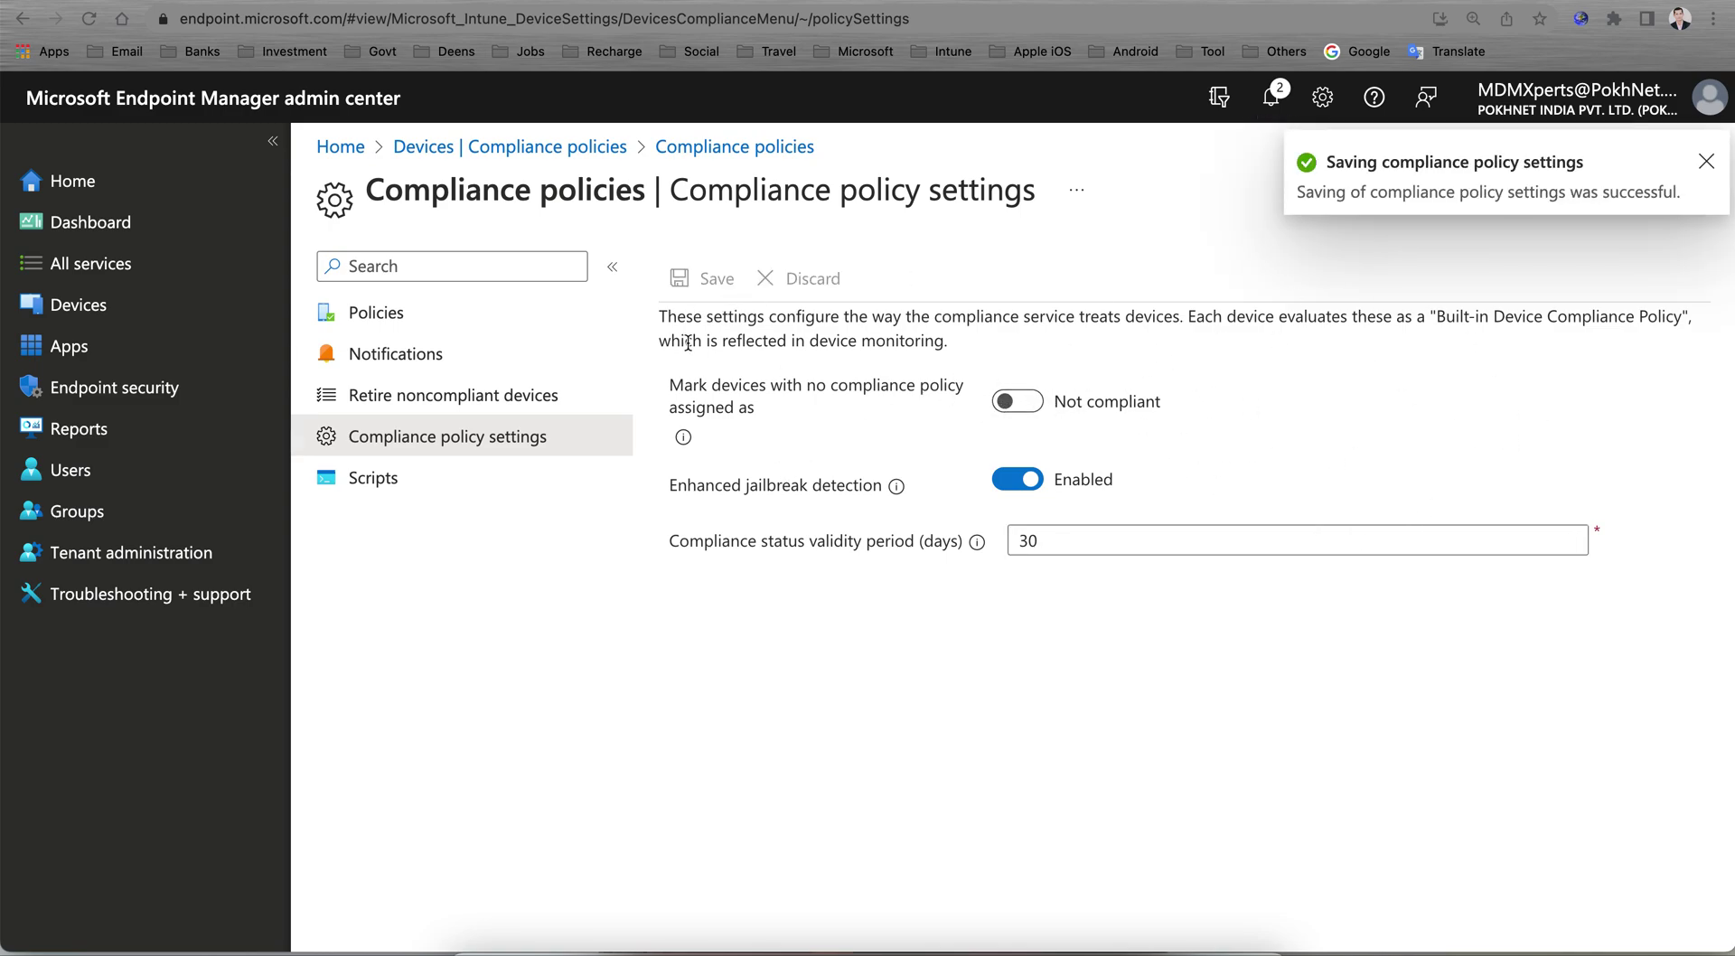
Return to the compliance policies list and check which platforms a new policy can target, without creating one.
left_click(509, 327)
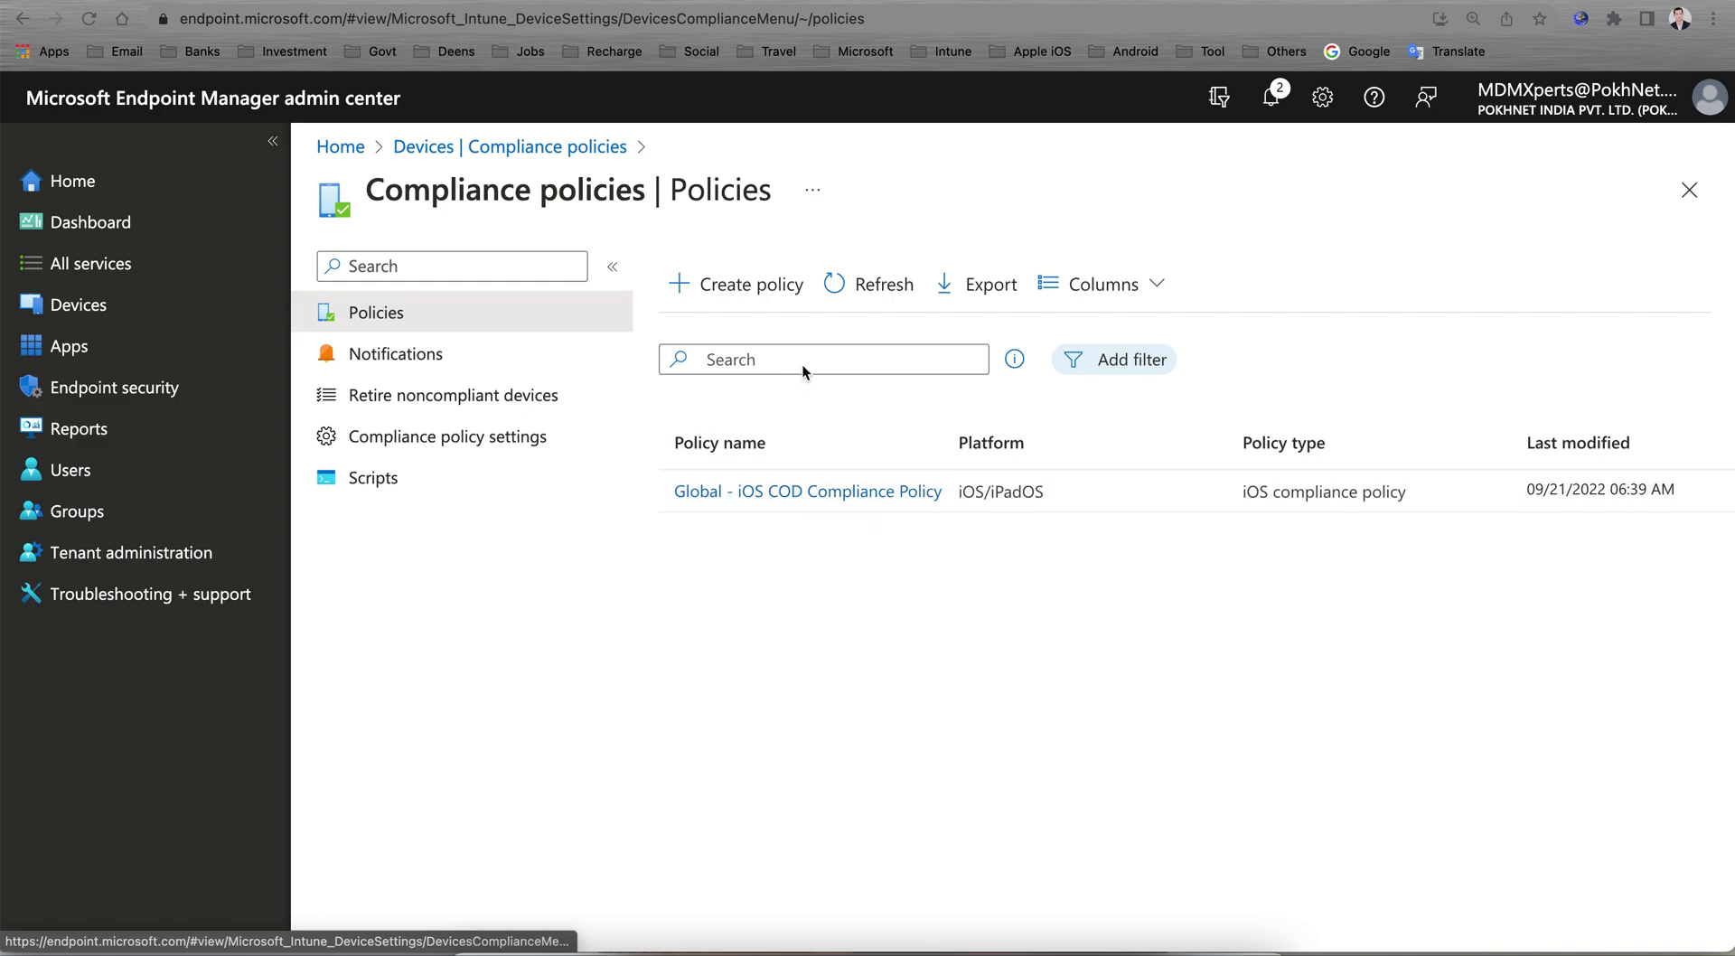
left_click(781, 316)
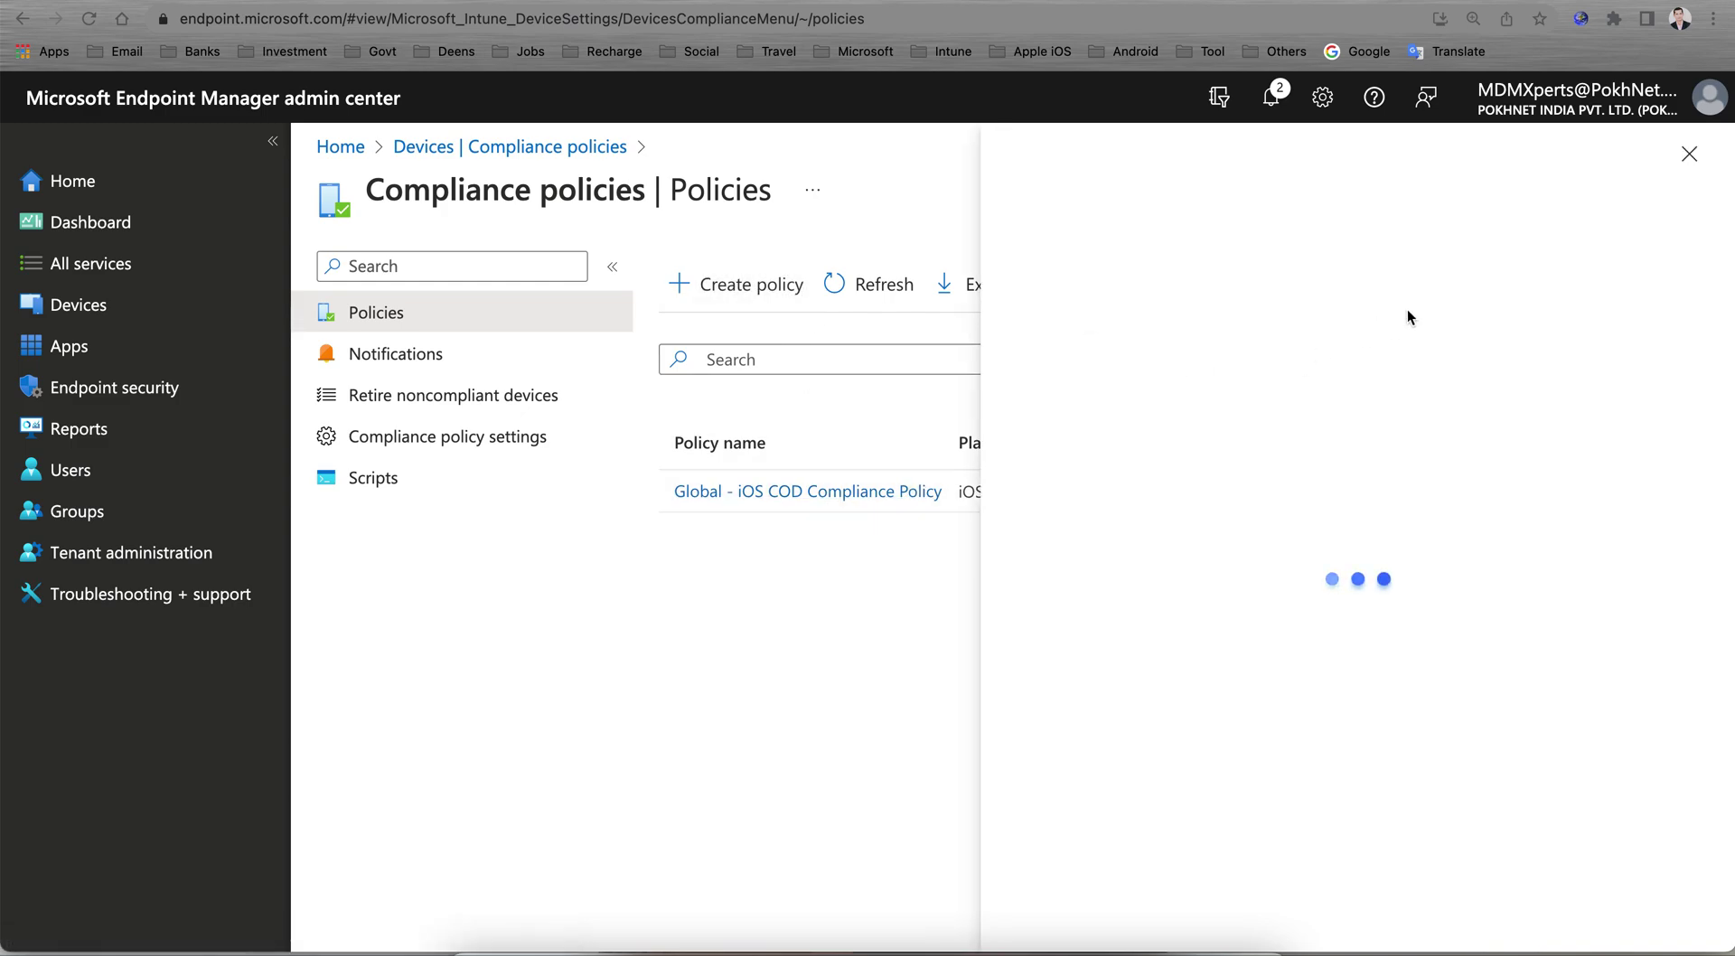
left_click(1252, 279)
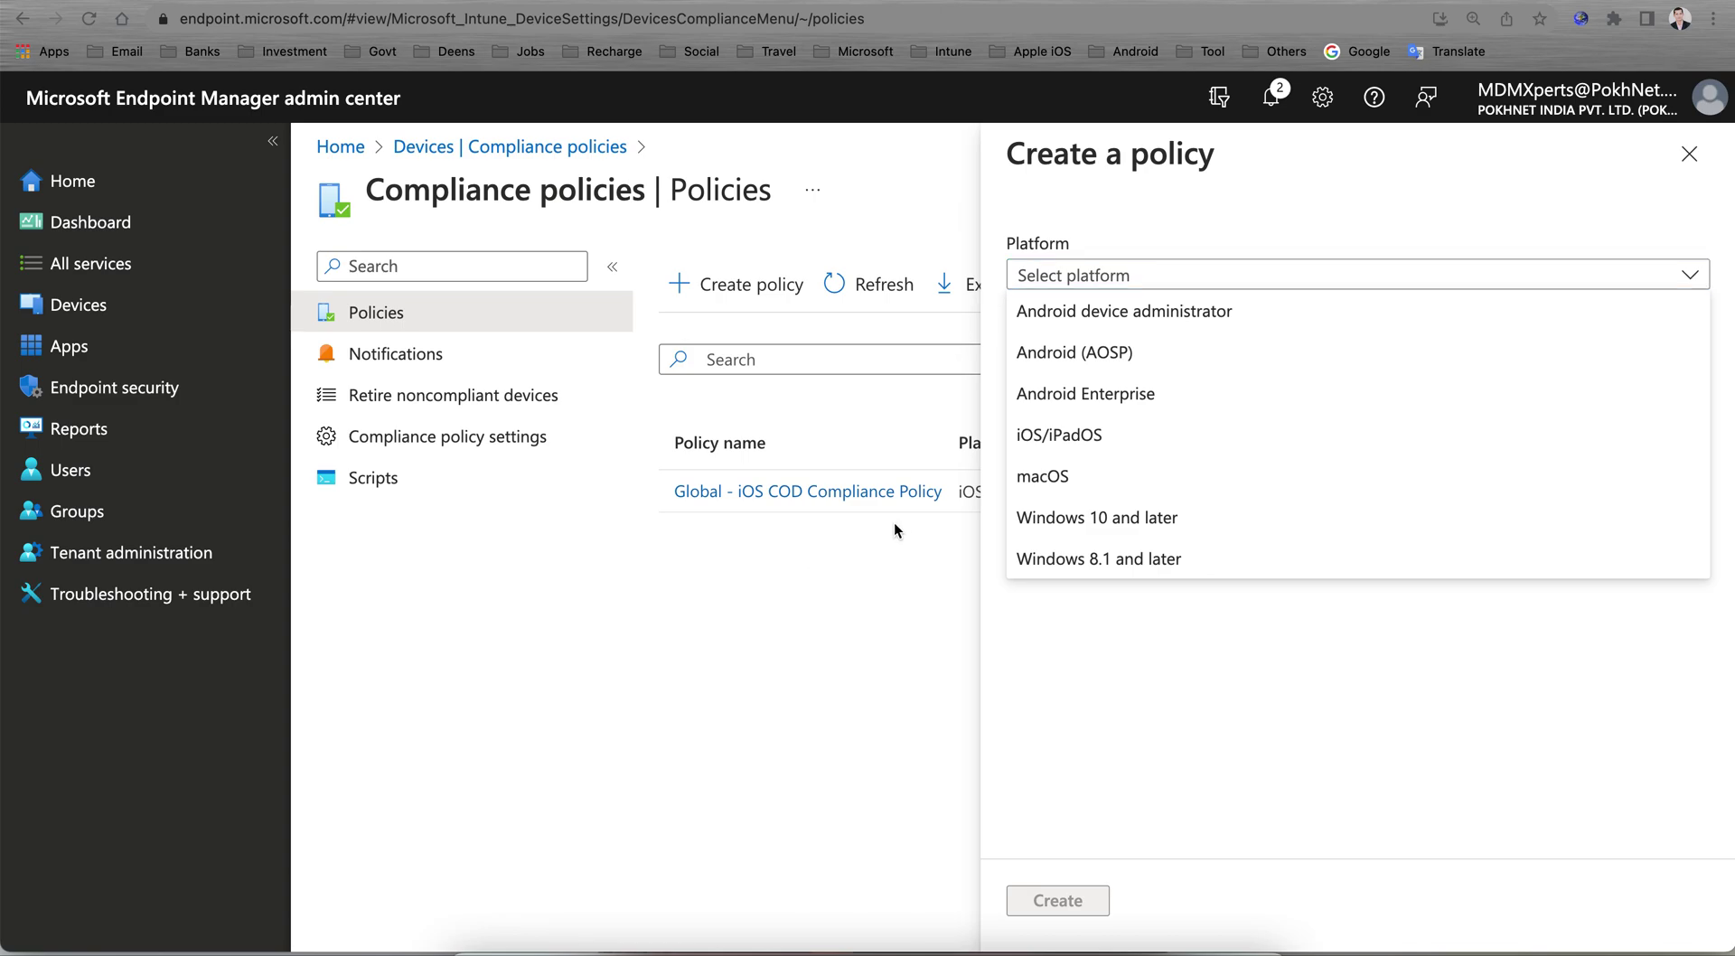
left_click(1689, 156)
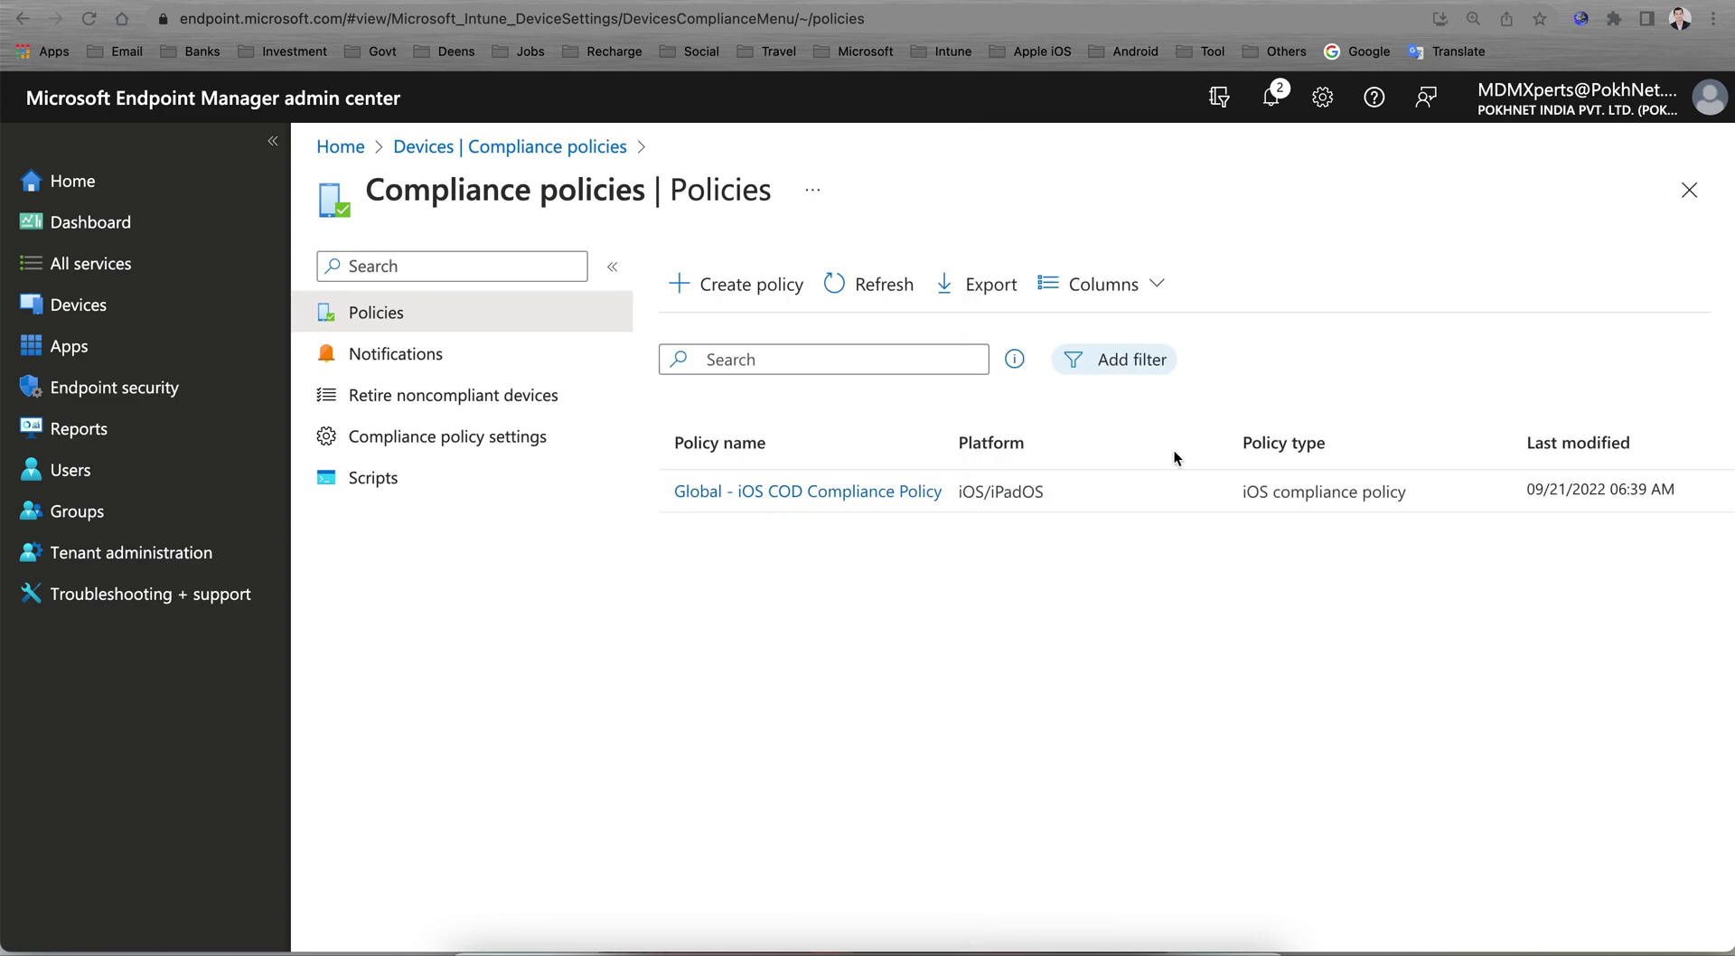
Open the properties of Global - iOS COD Compliance Policy and review its jailbroken devices and minimum OS version settings.
left_click(852, 499)
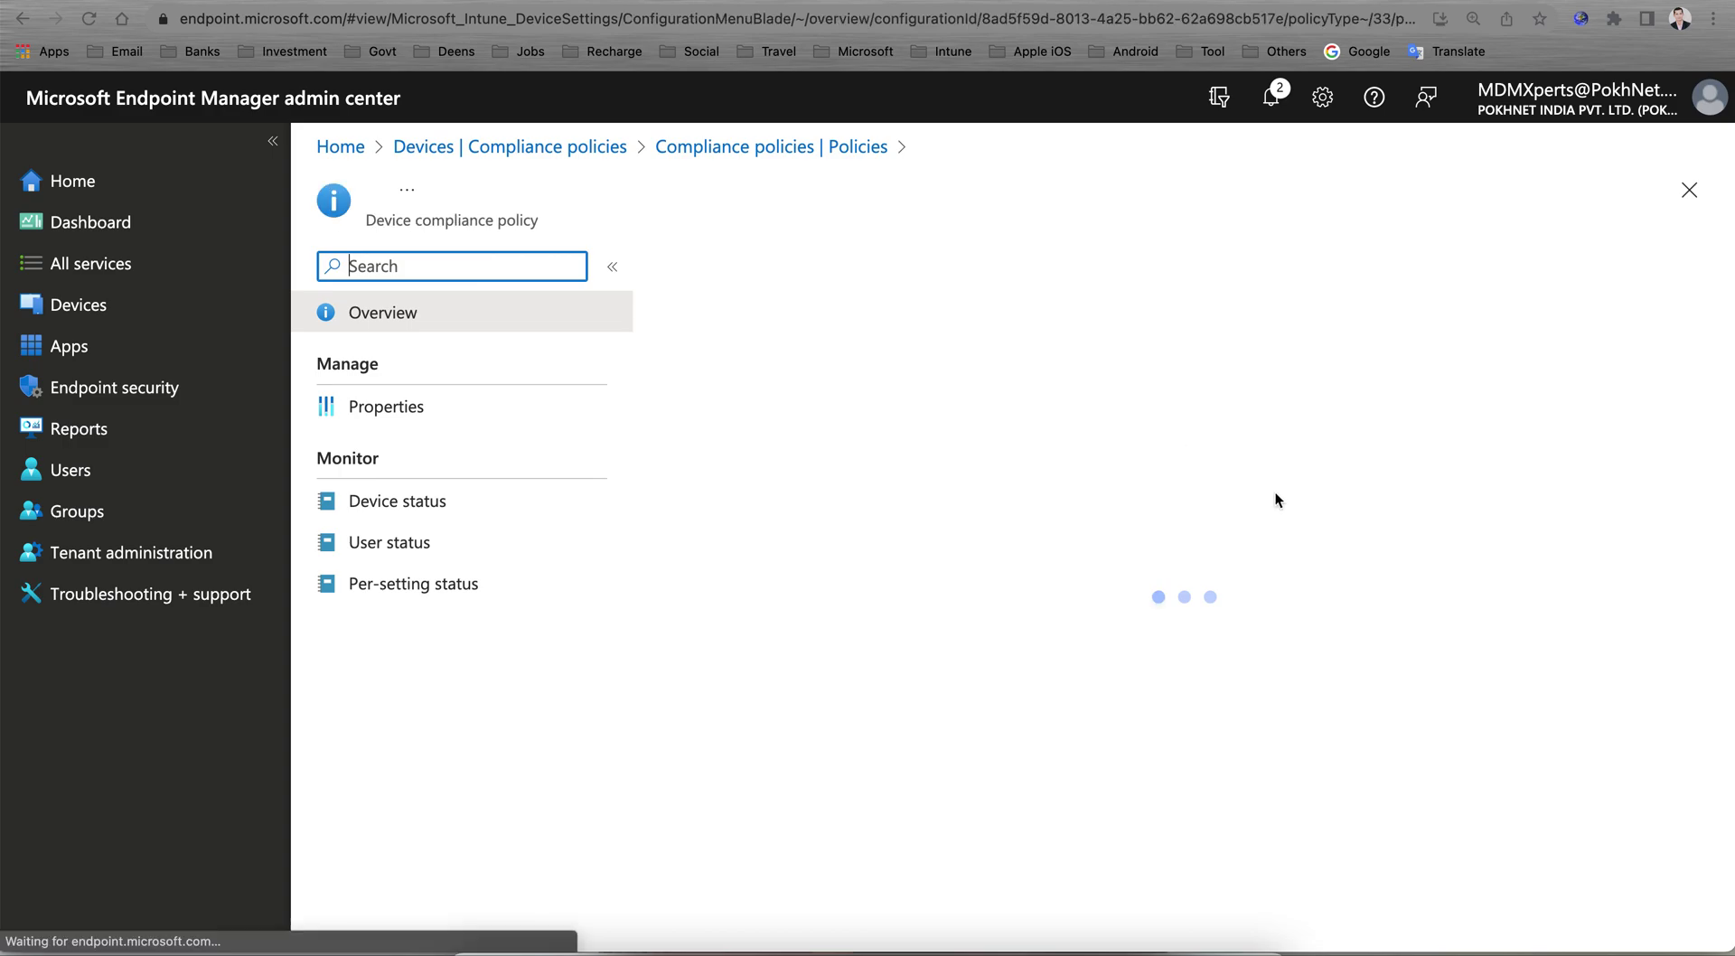
left_click(437, 407)
scroll(1036, 547, "down", 3)
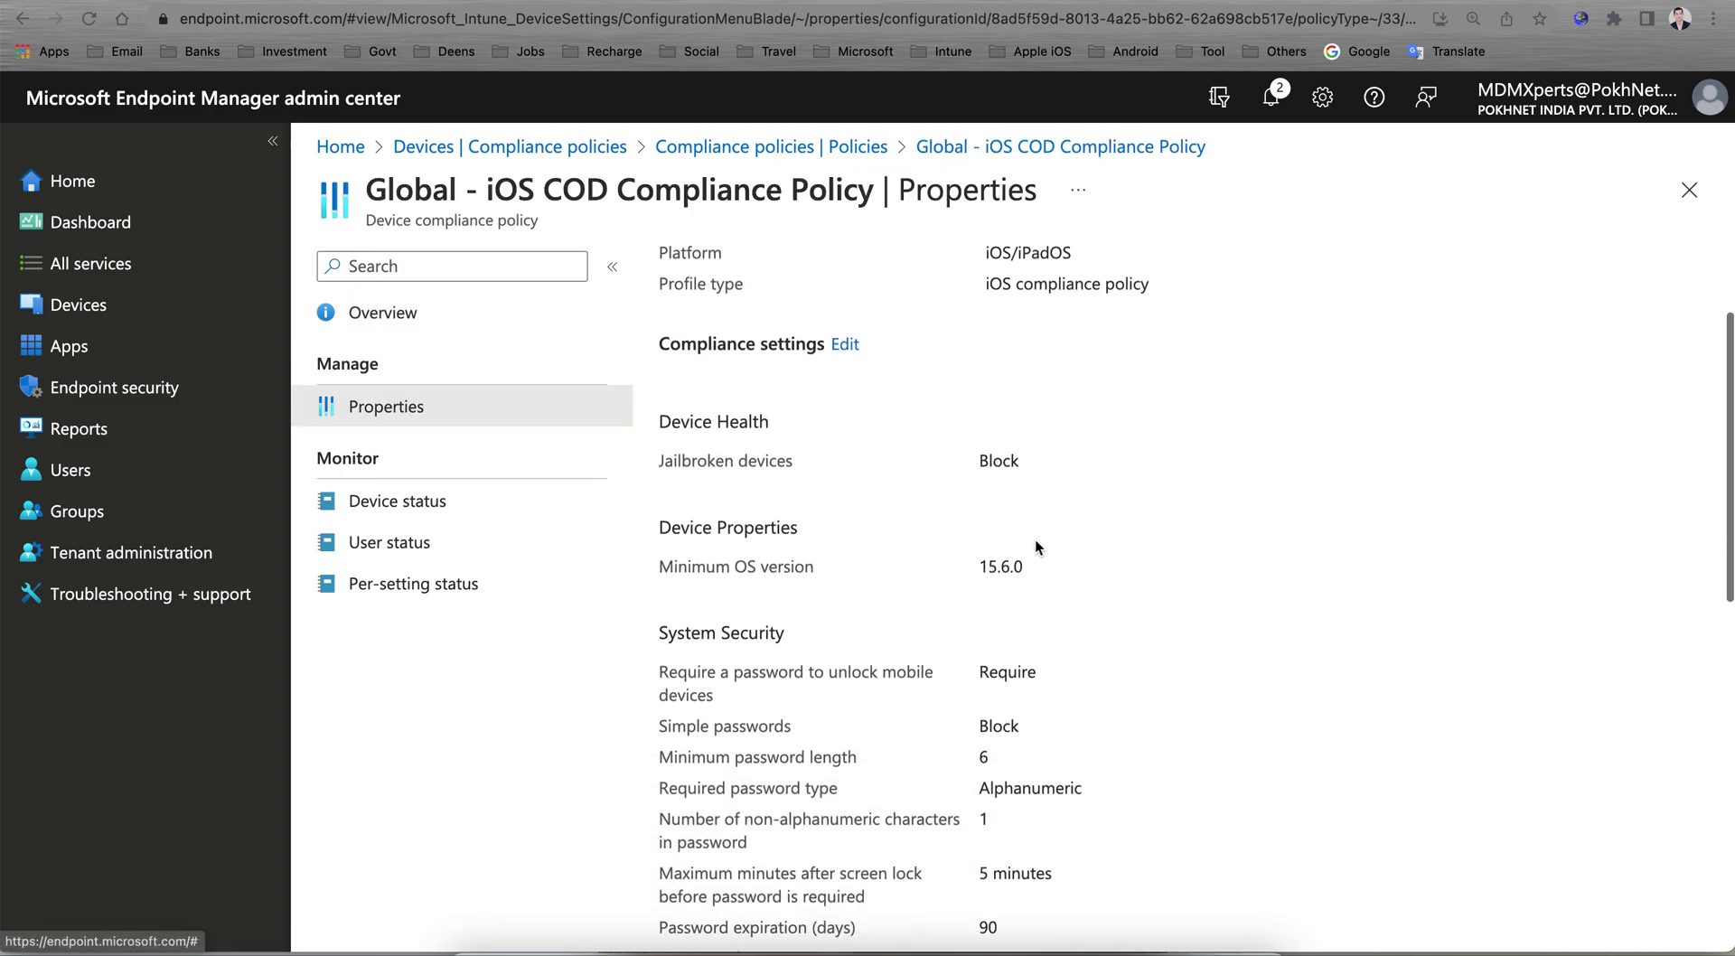
left_click_drag(1022, 535, 1179, 547)
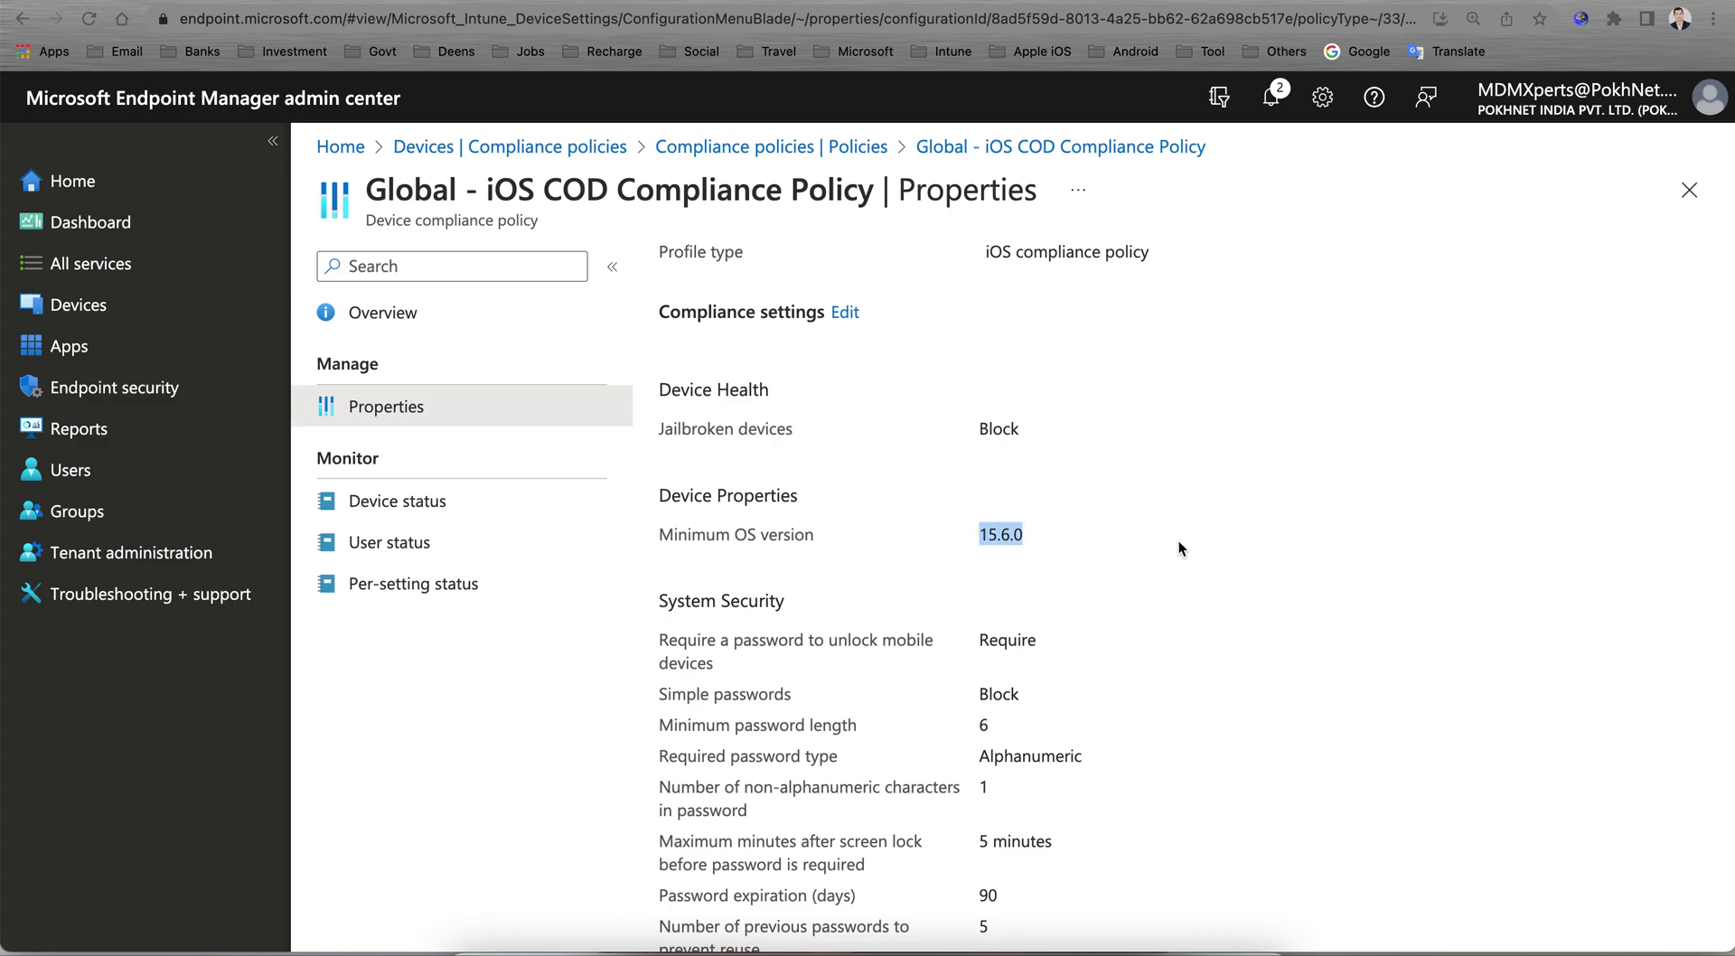
left_click_drag(981, 425, 1077, 433)
left_click_drag(941, 542, 1116, 550)
Review the policy's system security password requirements and its actions for noncompliance.
scroll(1240, 594, "down", 2)
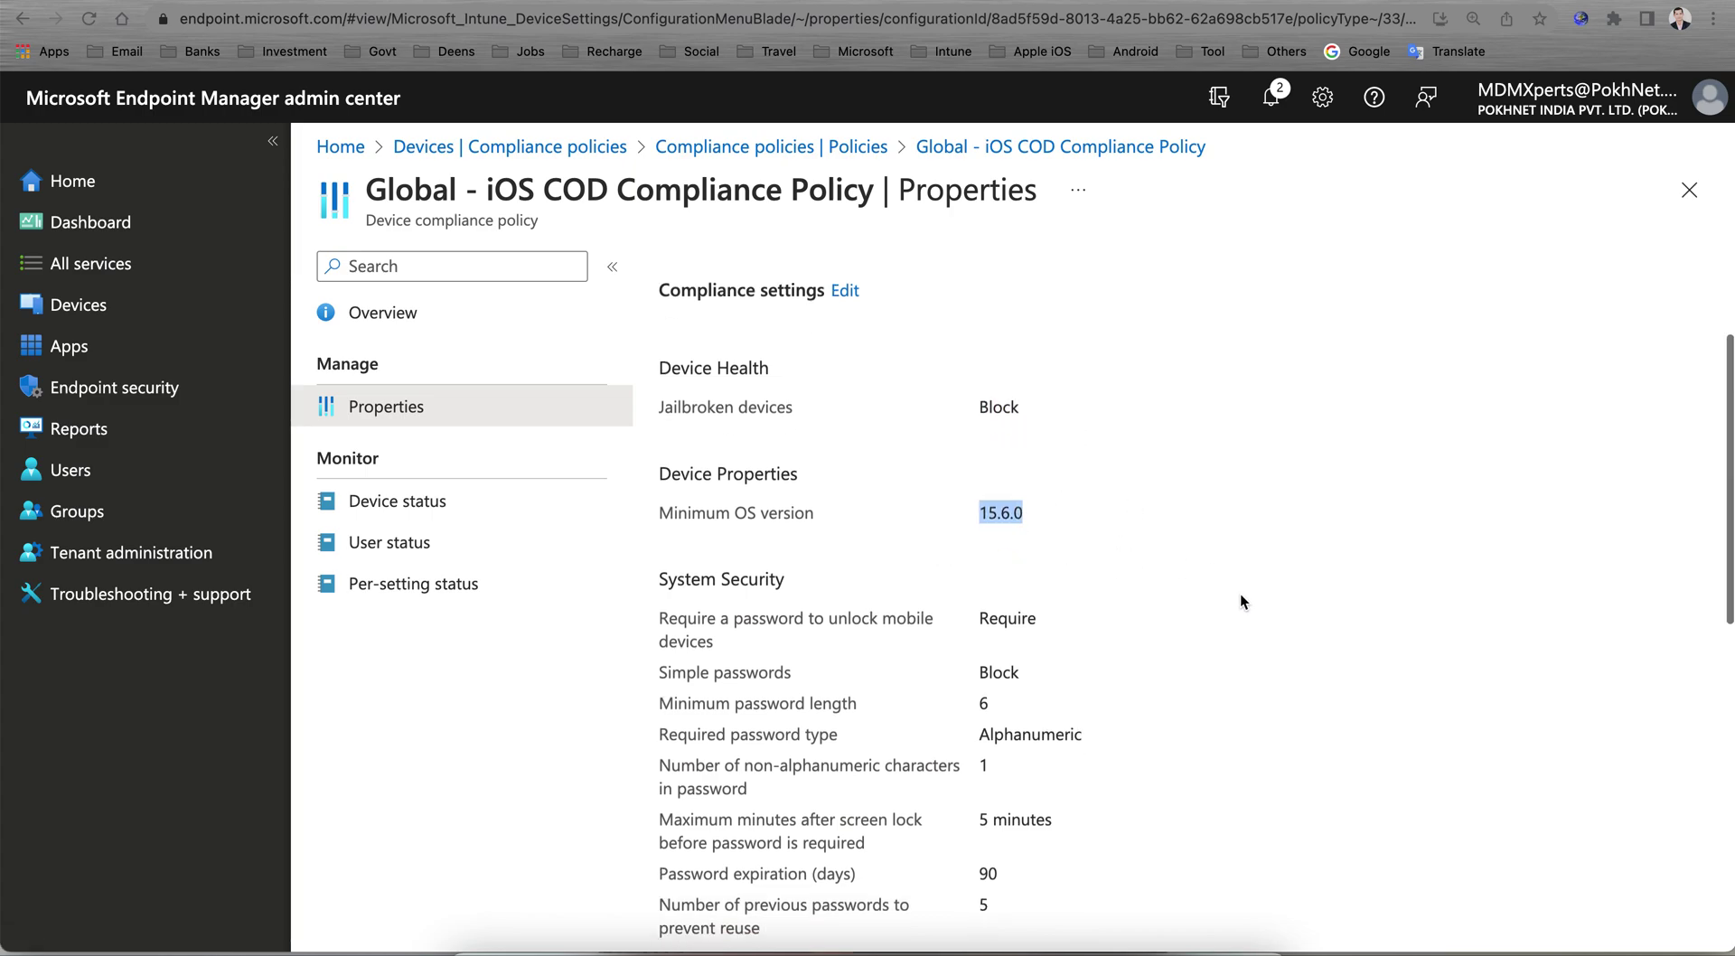
left_click_drag(976, 564, 1111, 581)
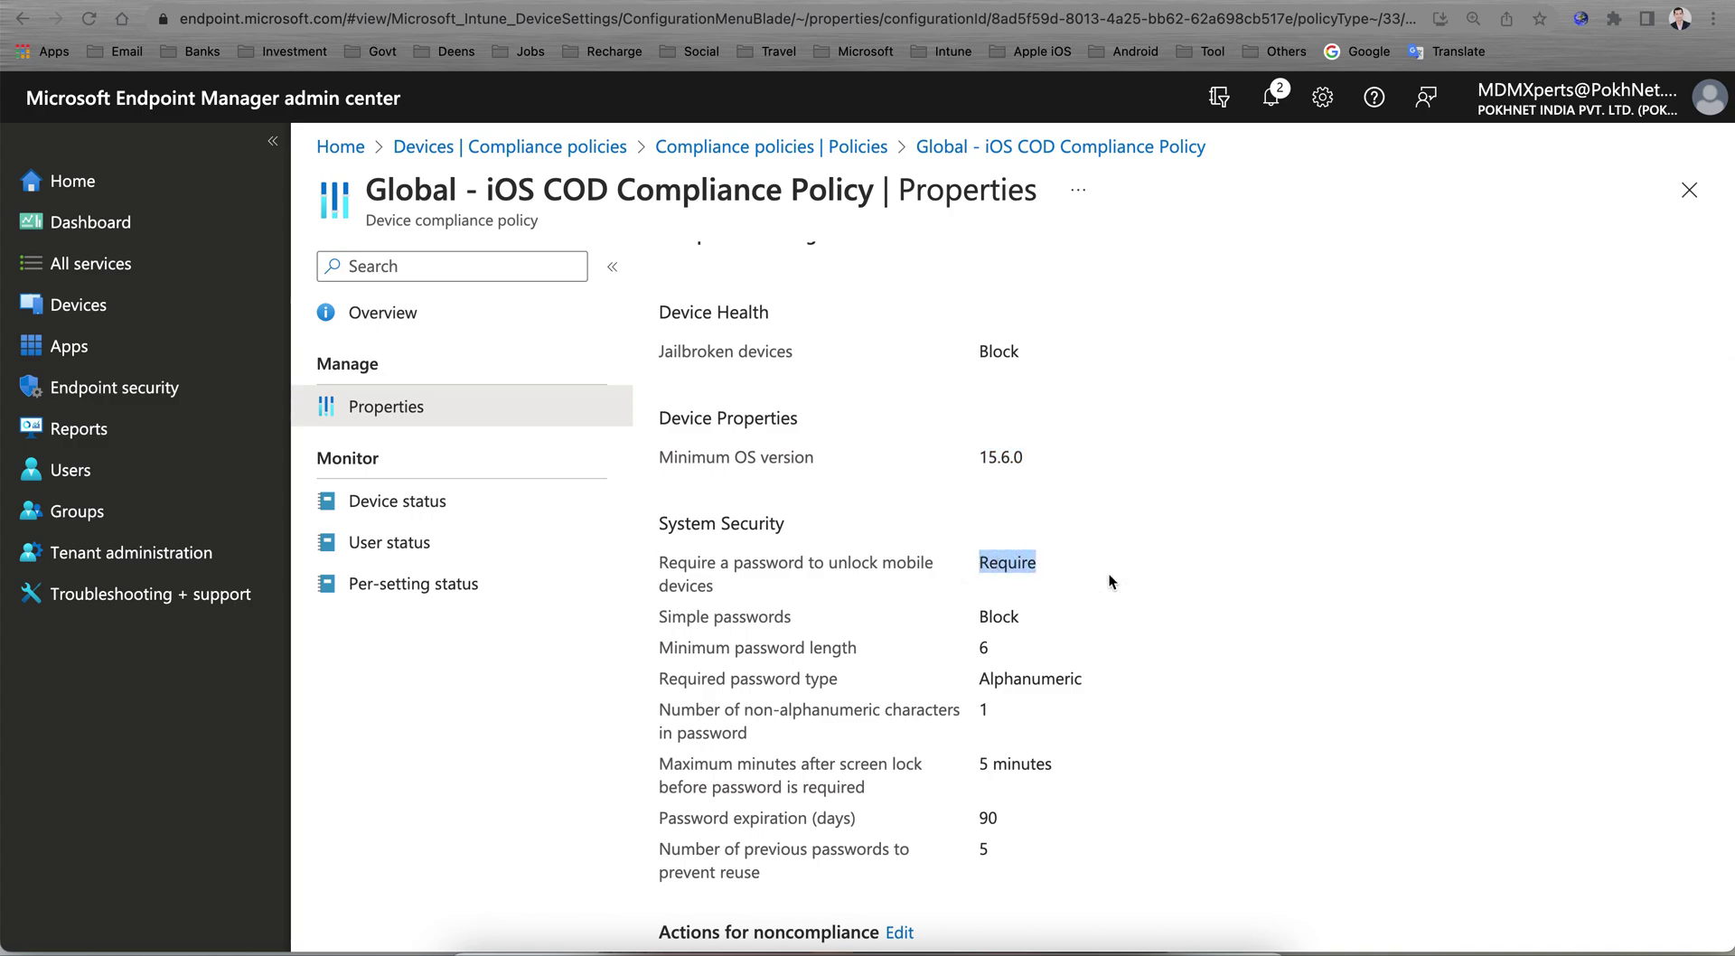
left_click_drag(990, 614, 1030, 658)
left_click(996, 692)
scroll(1162, 723, "down", 2)
scroll(1023, 739, "down", 3)
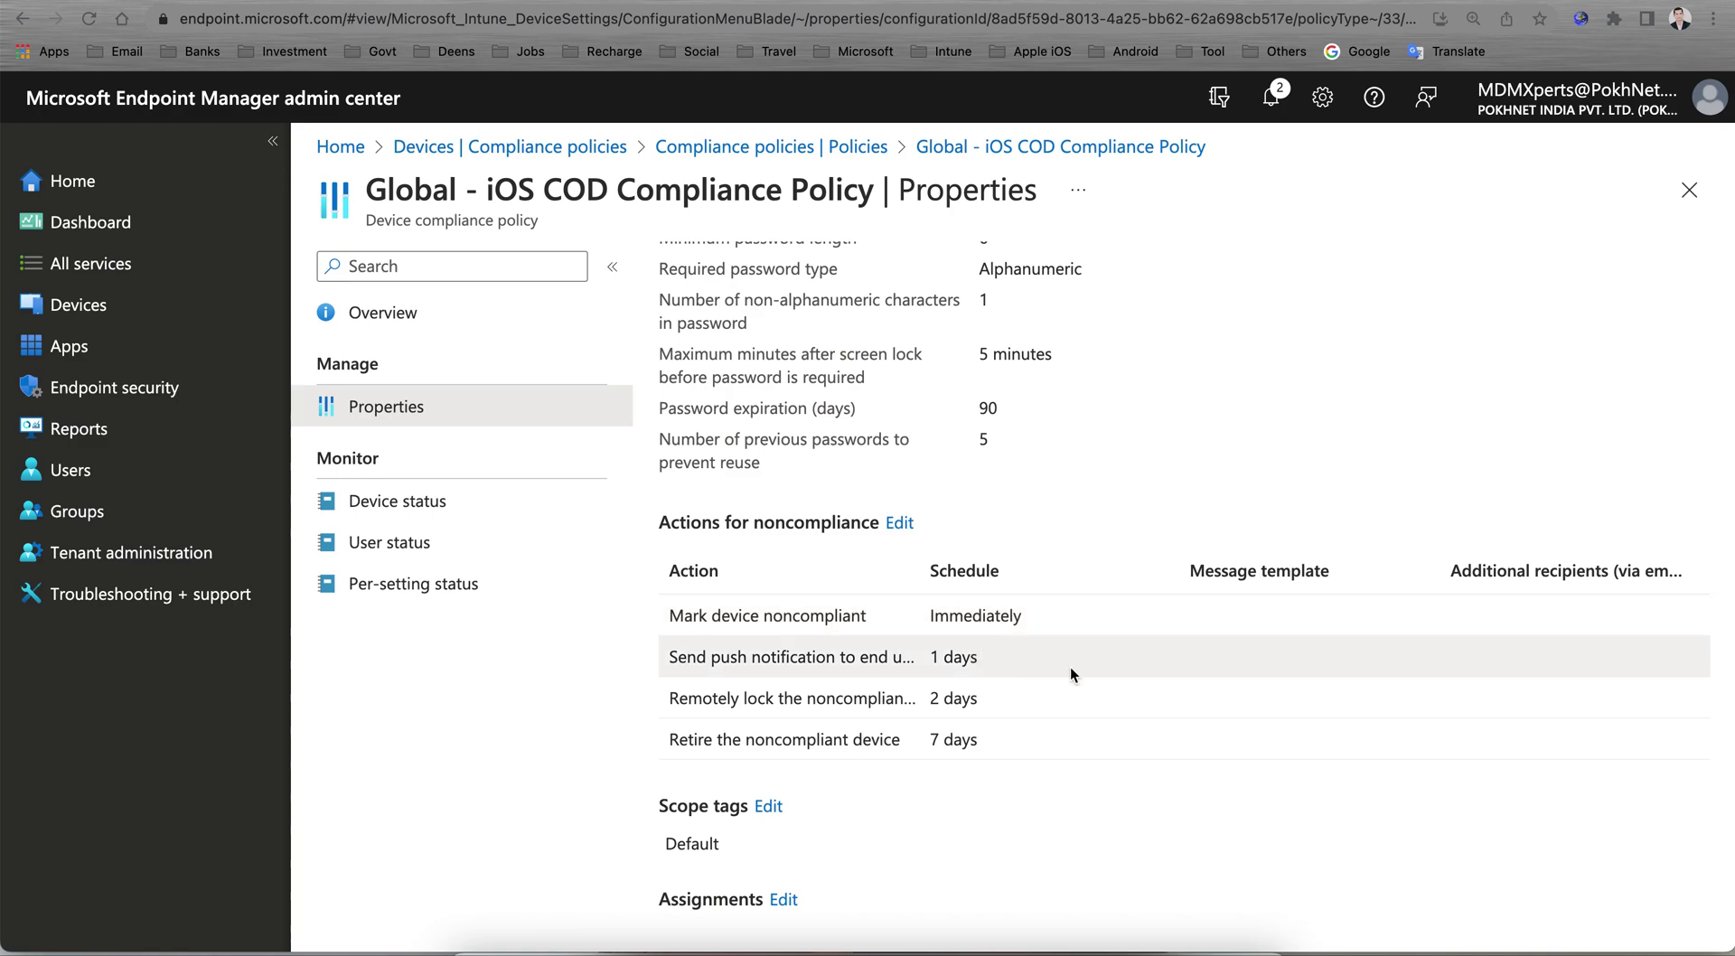
scroll(1169, 447, "up", 8)
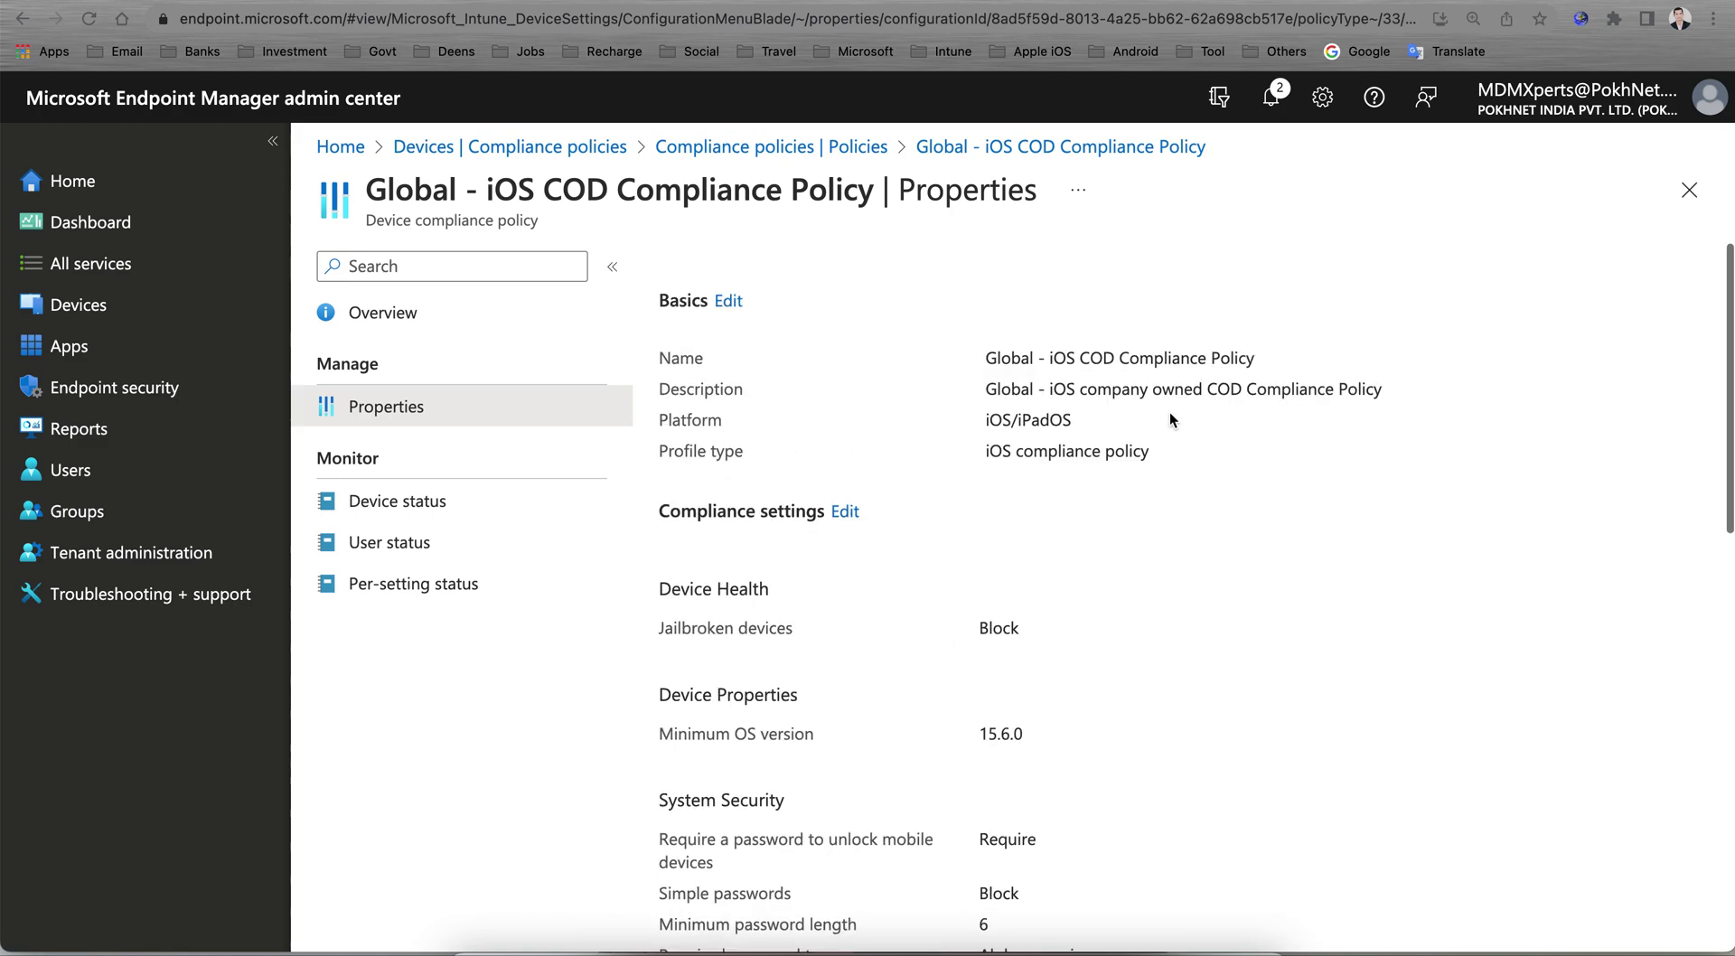
Leave the iOS compliance policy and open the list of device configuration profiles.
left_click(971, 154)
left_click(732, 149)
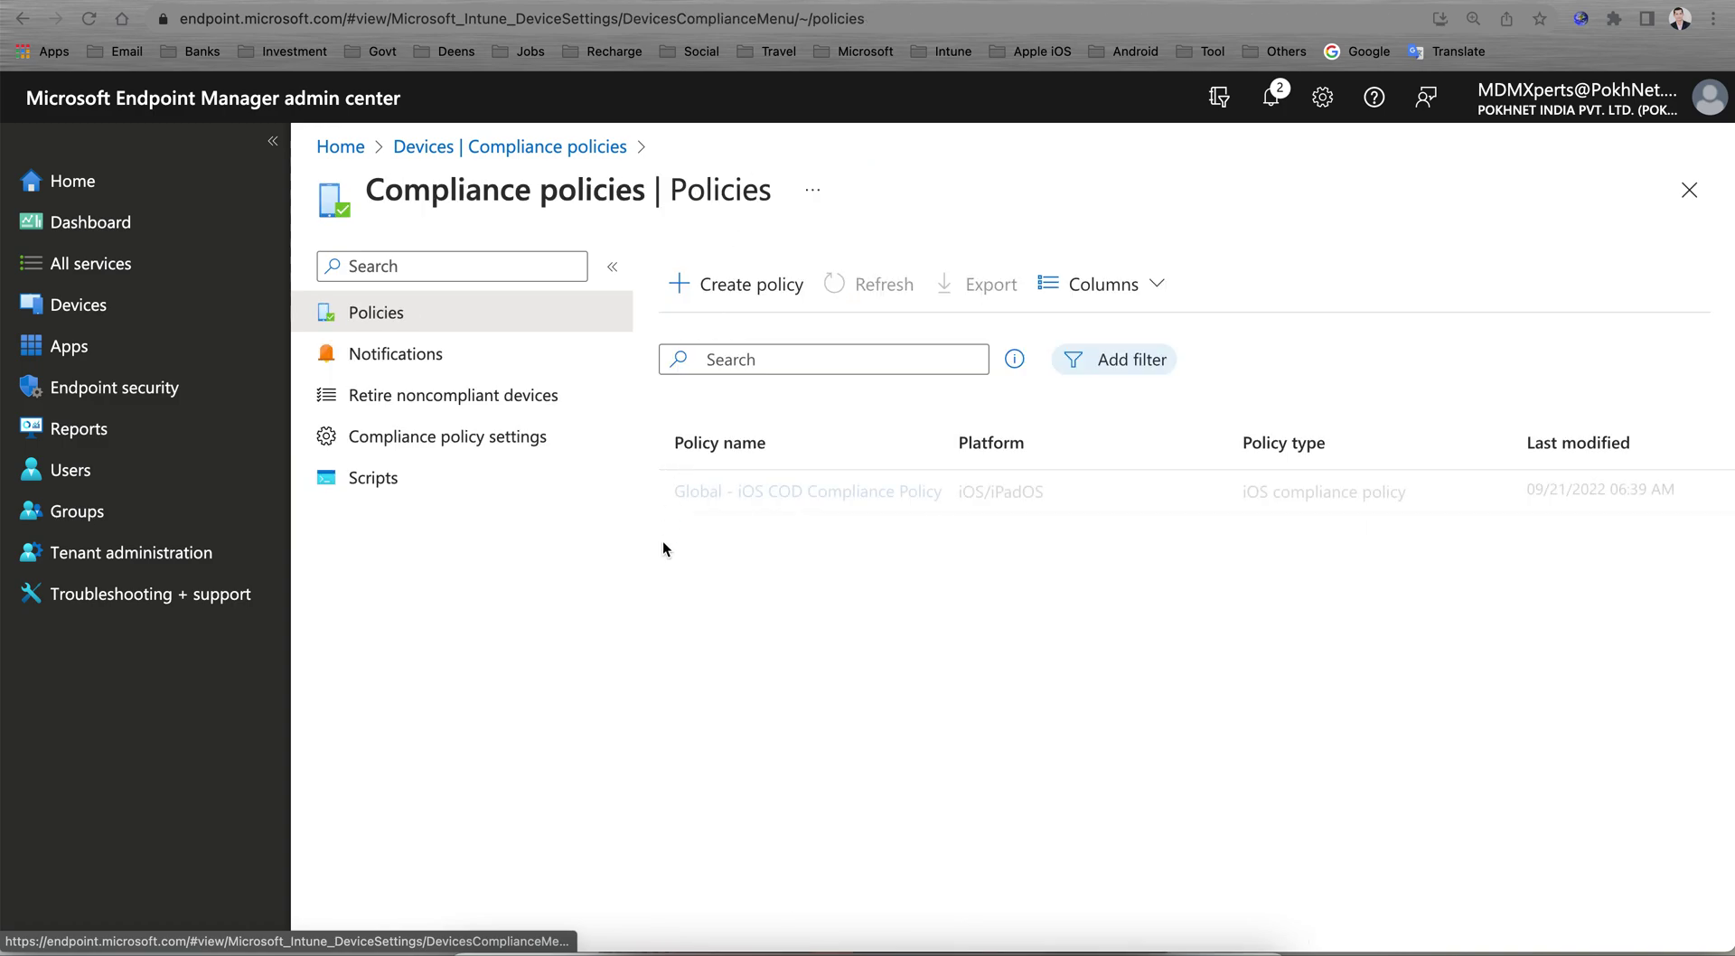
left_click(588, 149)
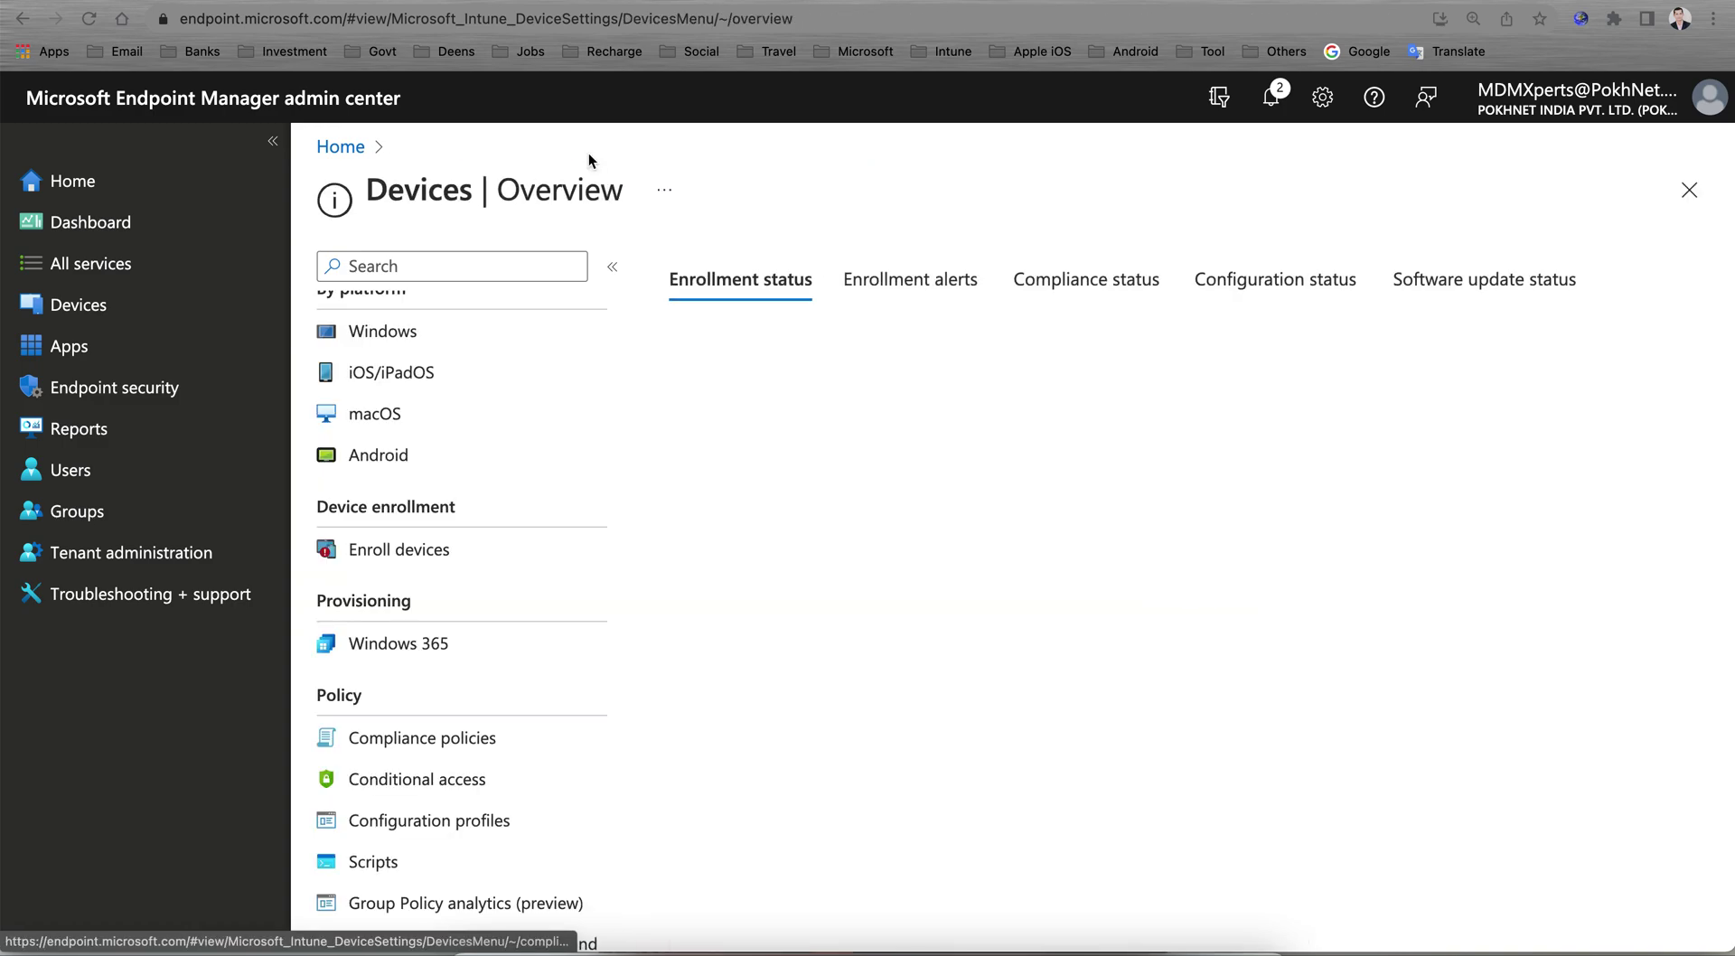
left_click(511, 820)
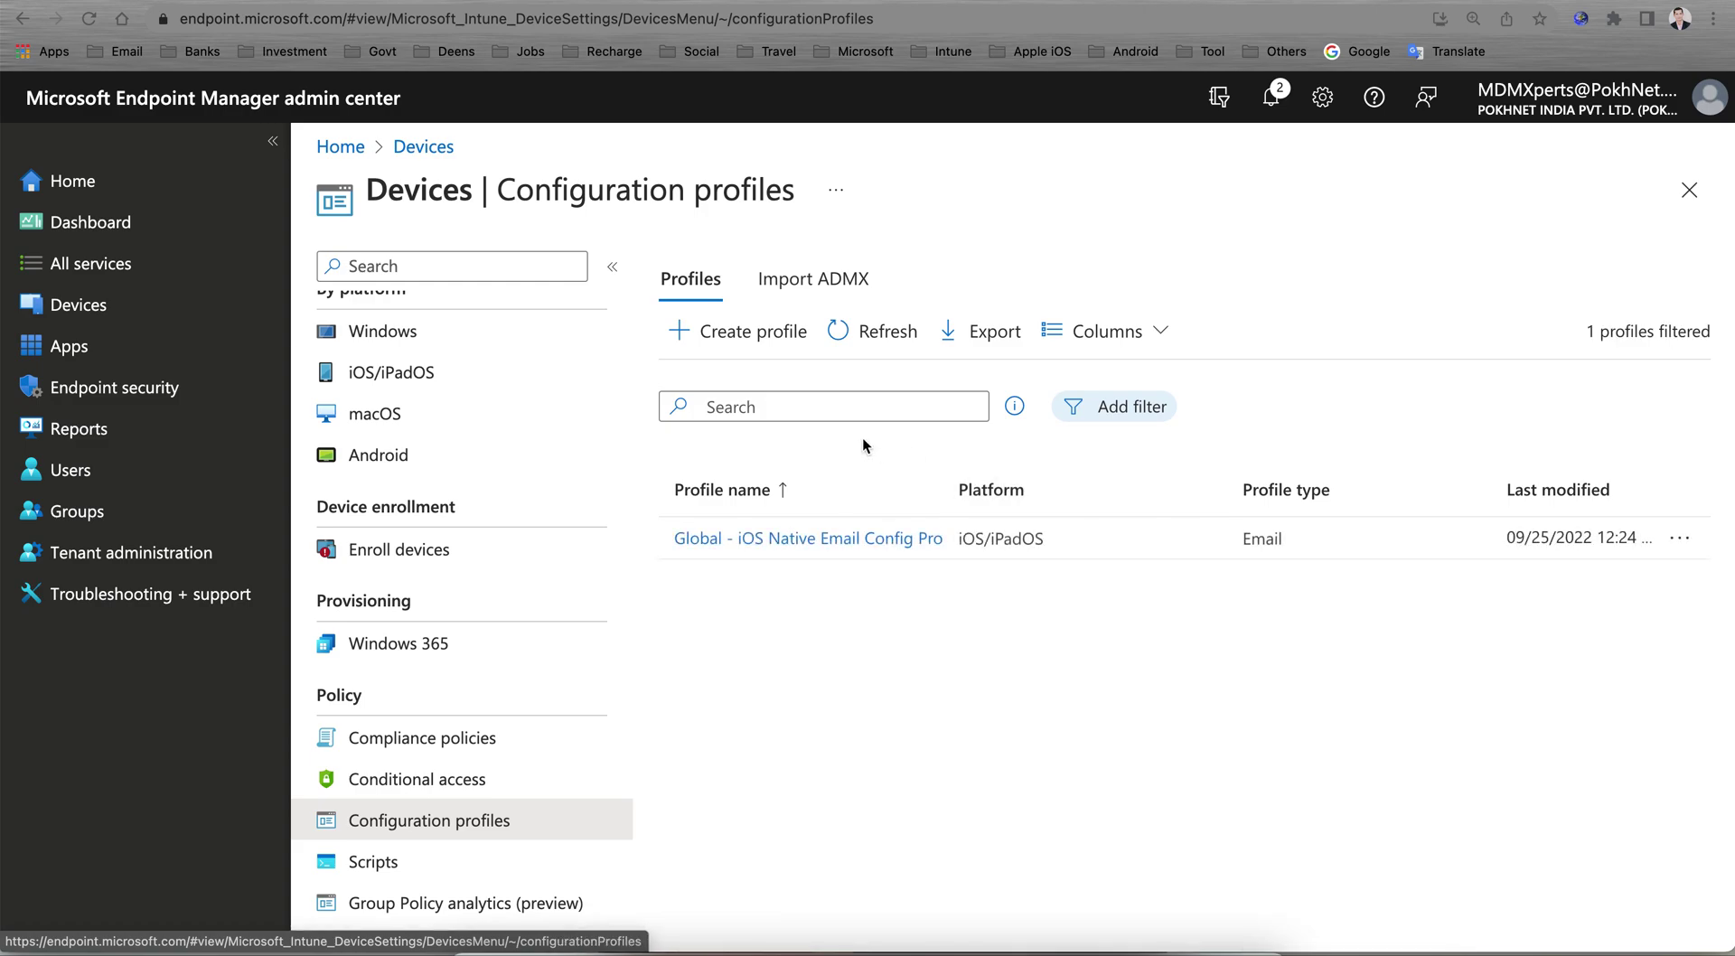
Start a new configuration profile for the iOS/iPadOS platform with the Settings catalog profile type.
left_click(791, 332)
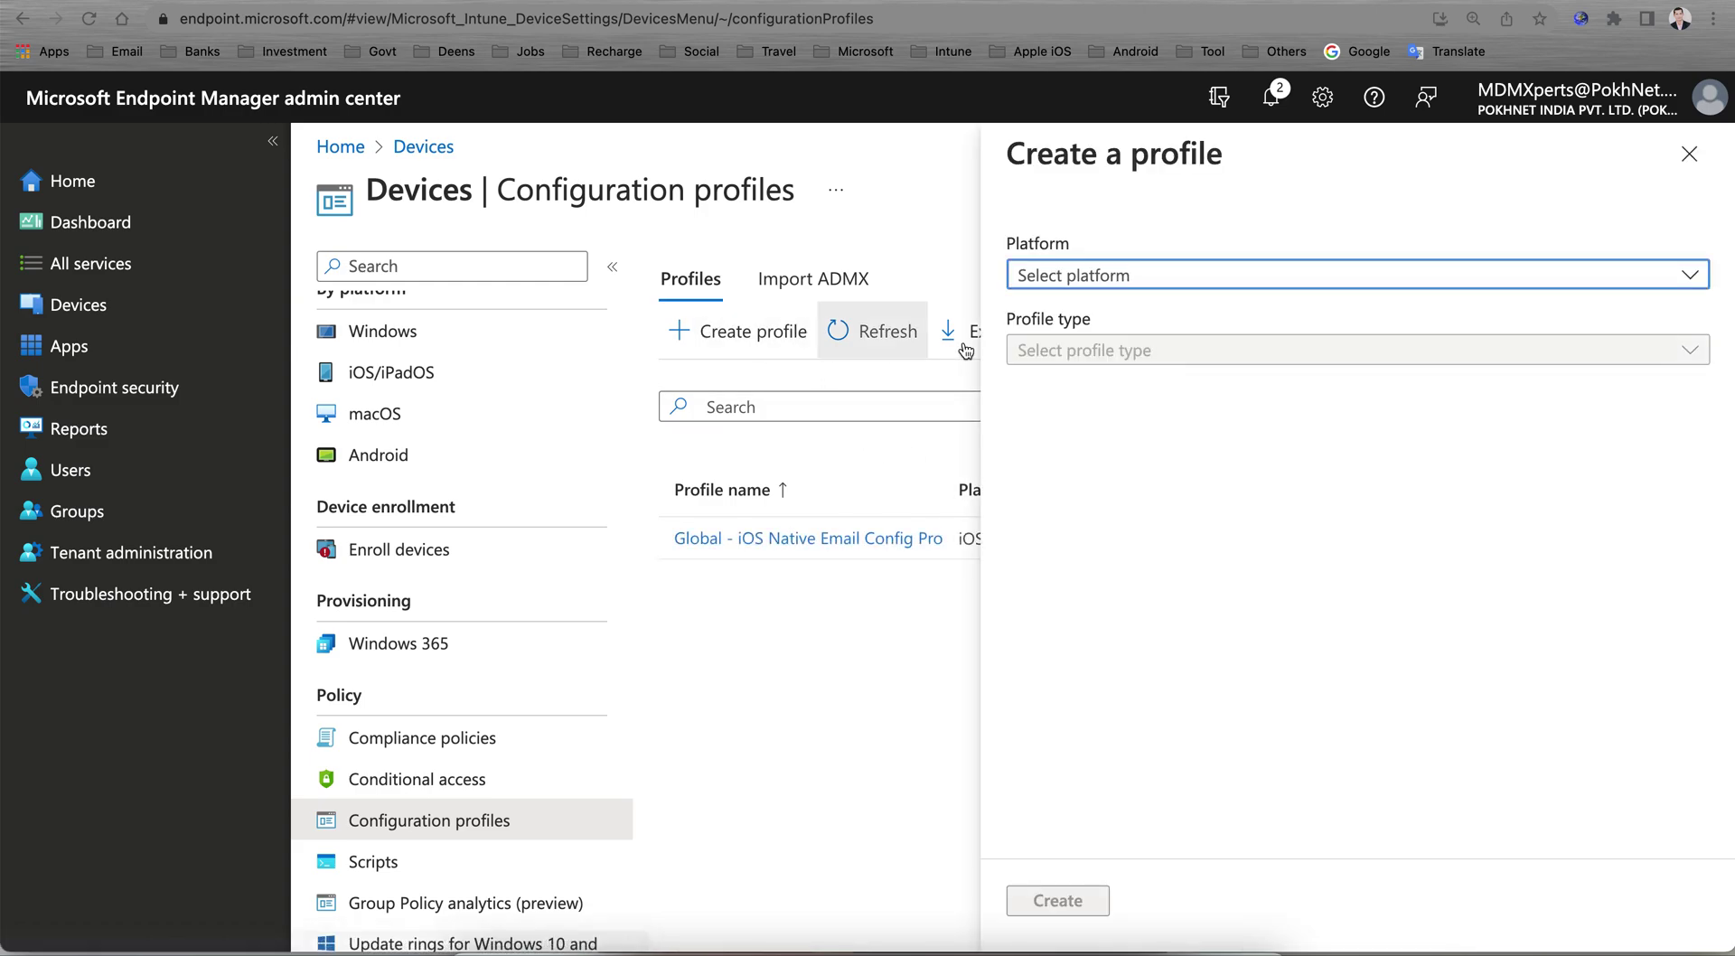
left_click(1182, 288)
left_click(1136, 434)
left_click(1197, 362)
left_click(1169, 395)
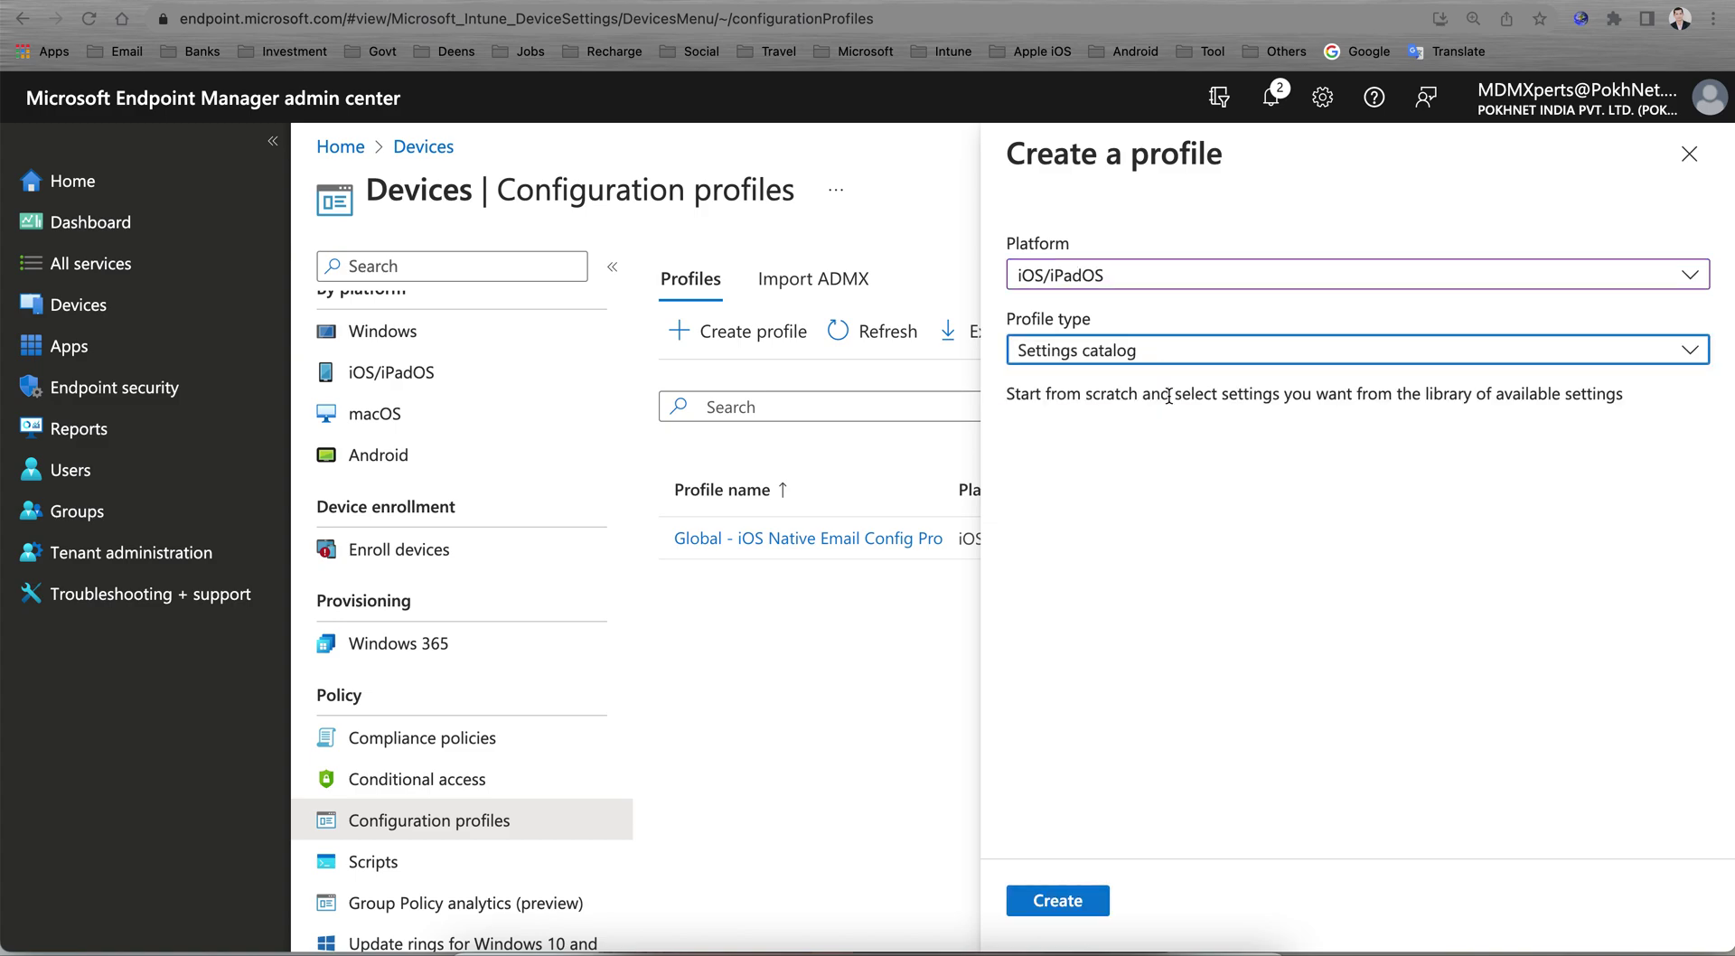
left_click(1232, 350)
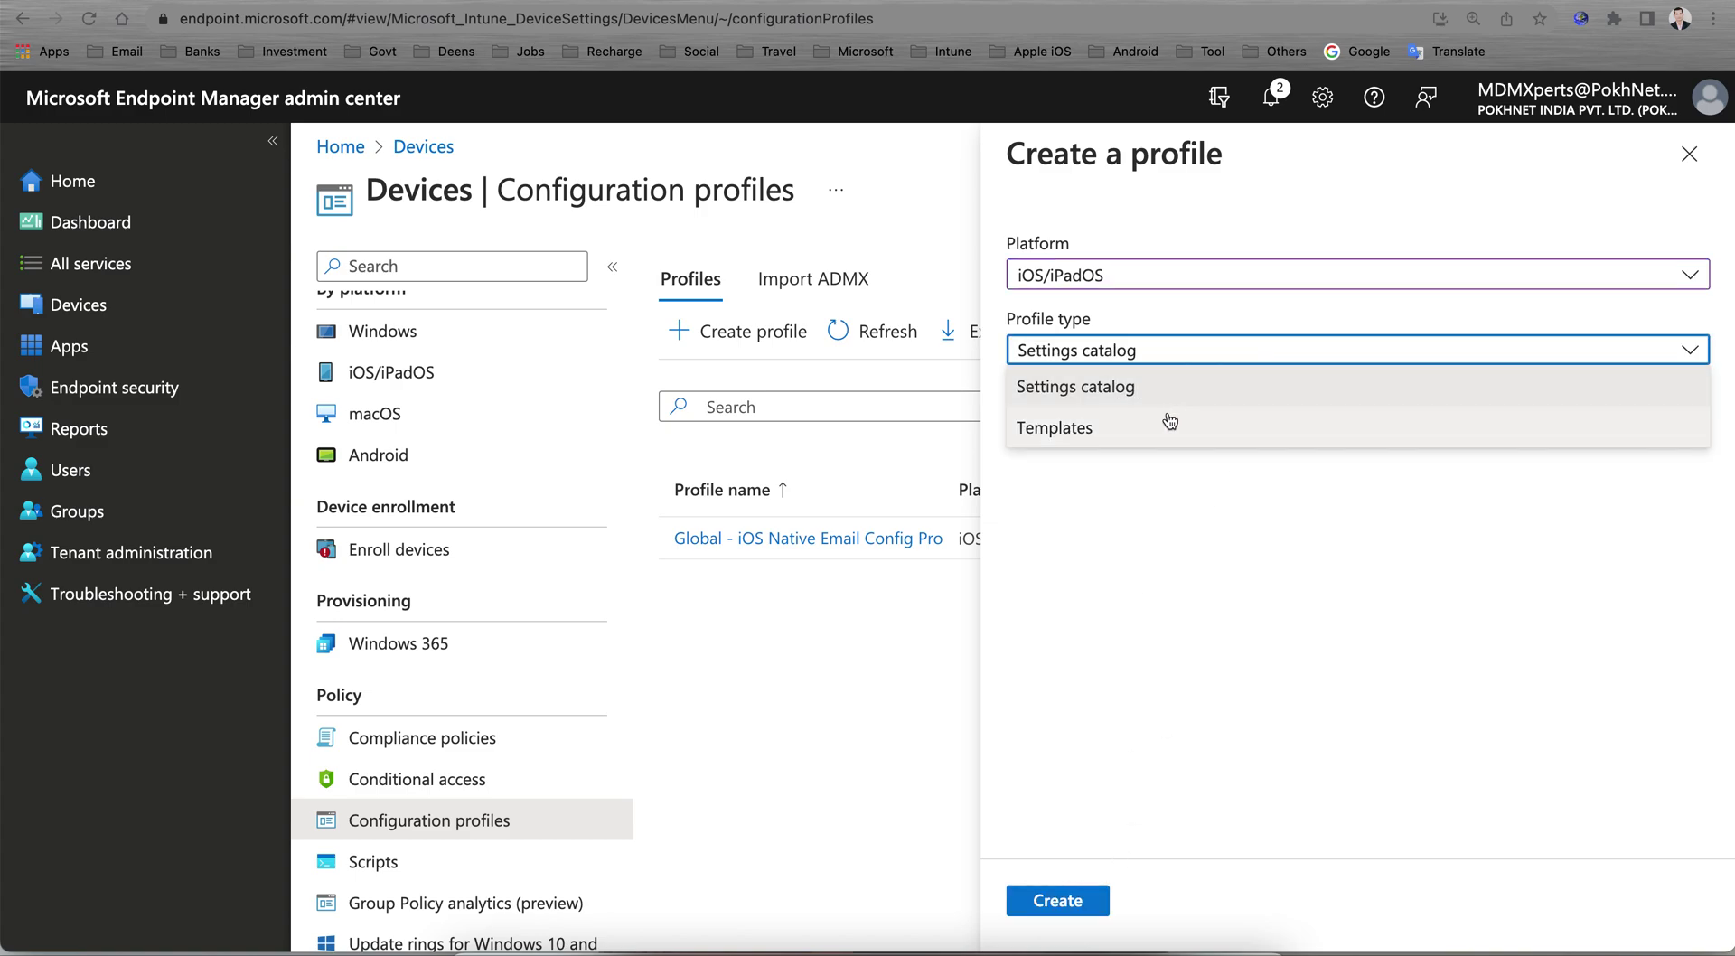
left_click(1156, 392)
left_click(1057, 900)
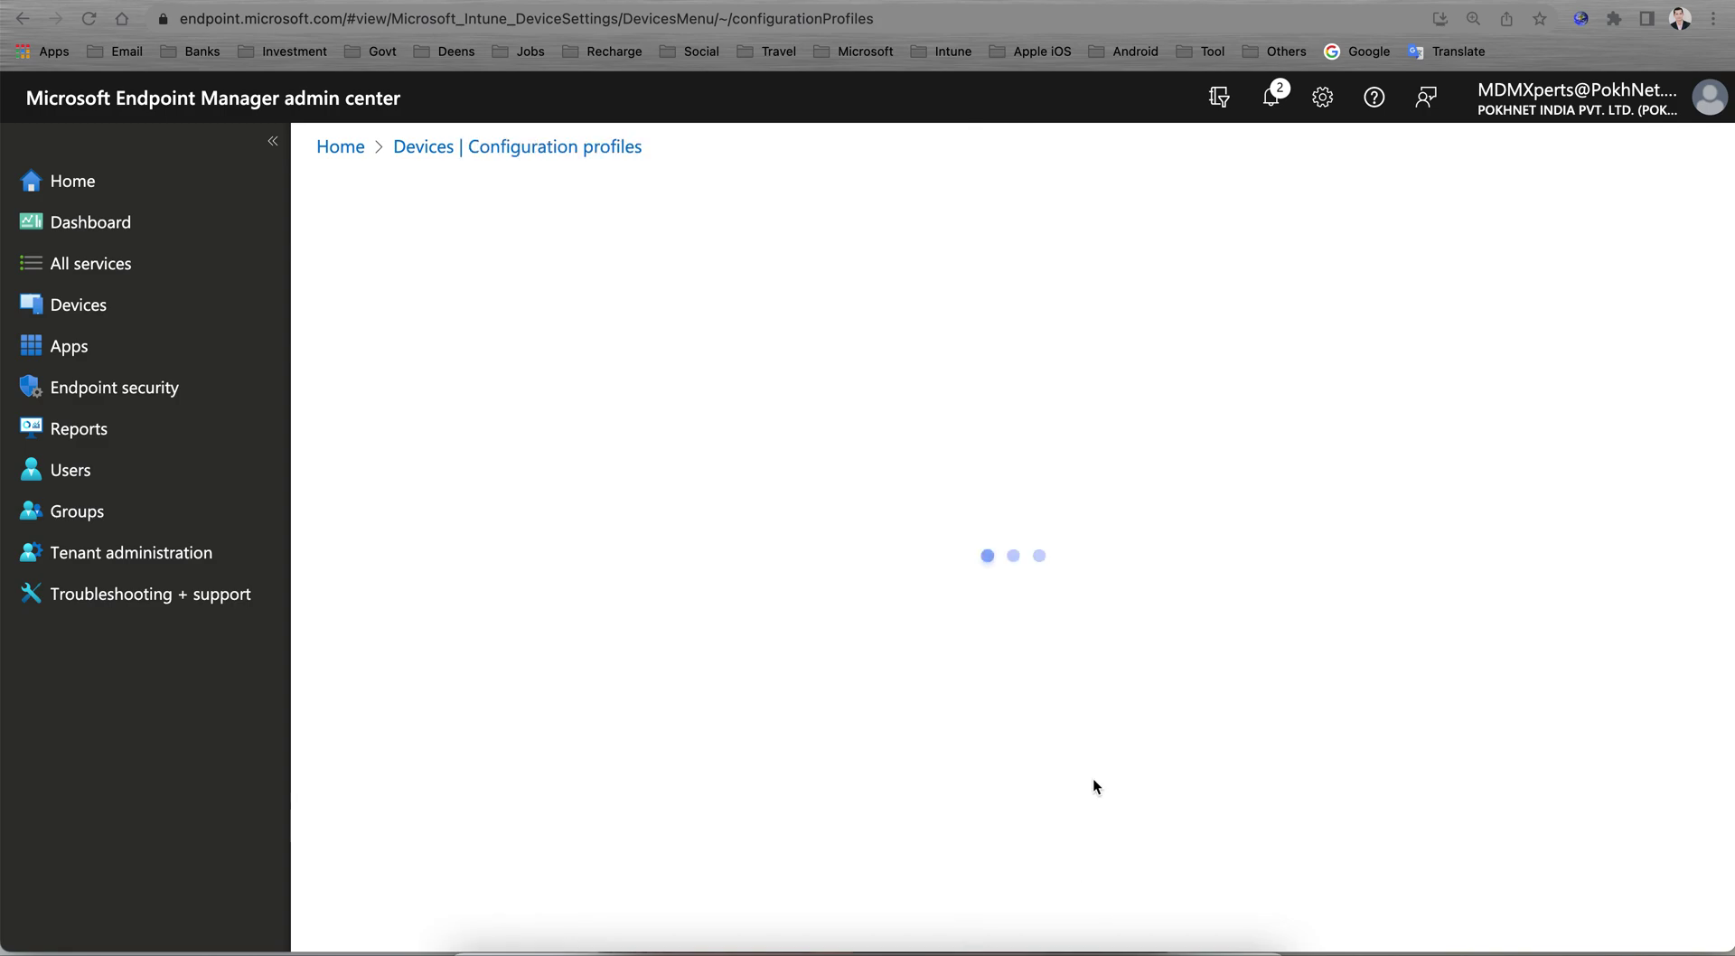
Name the profile "iOS Config Profile" and continue to its configuration settings.
left_click(739, 335)
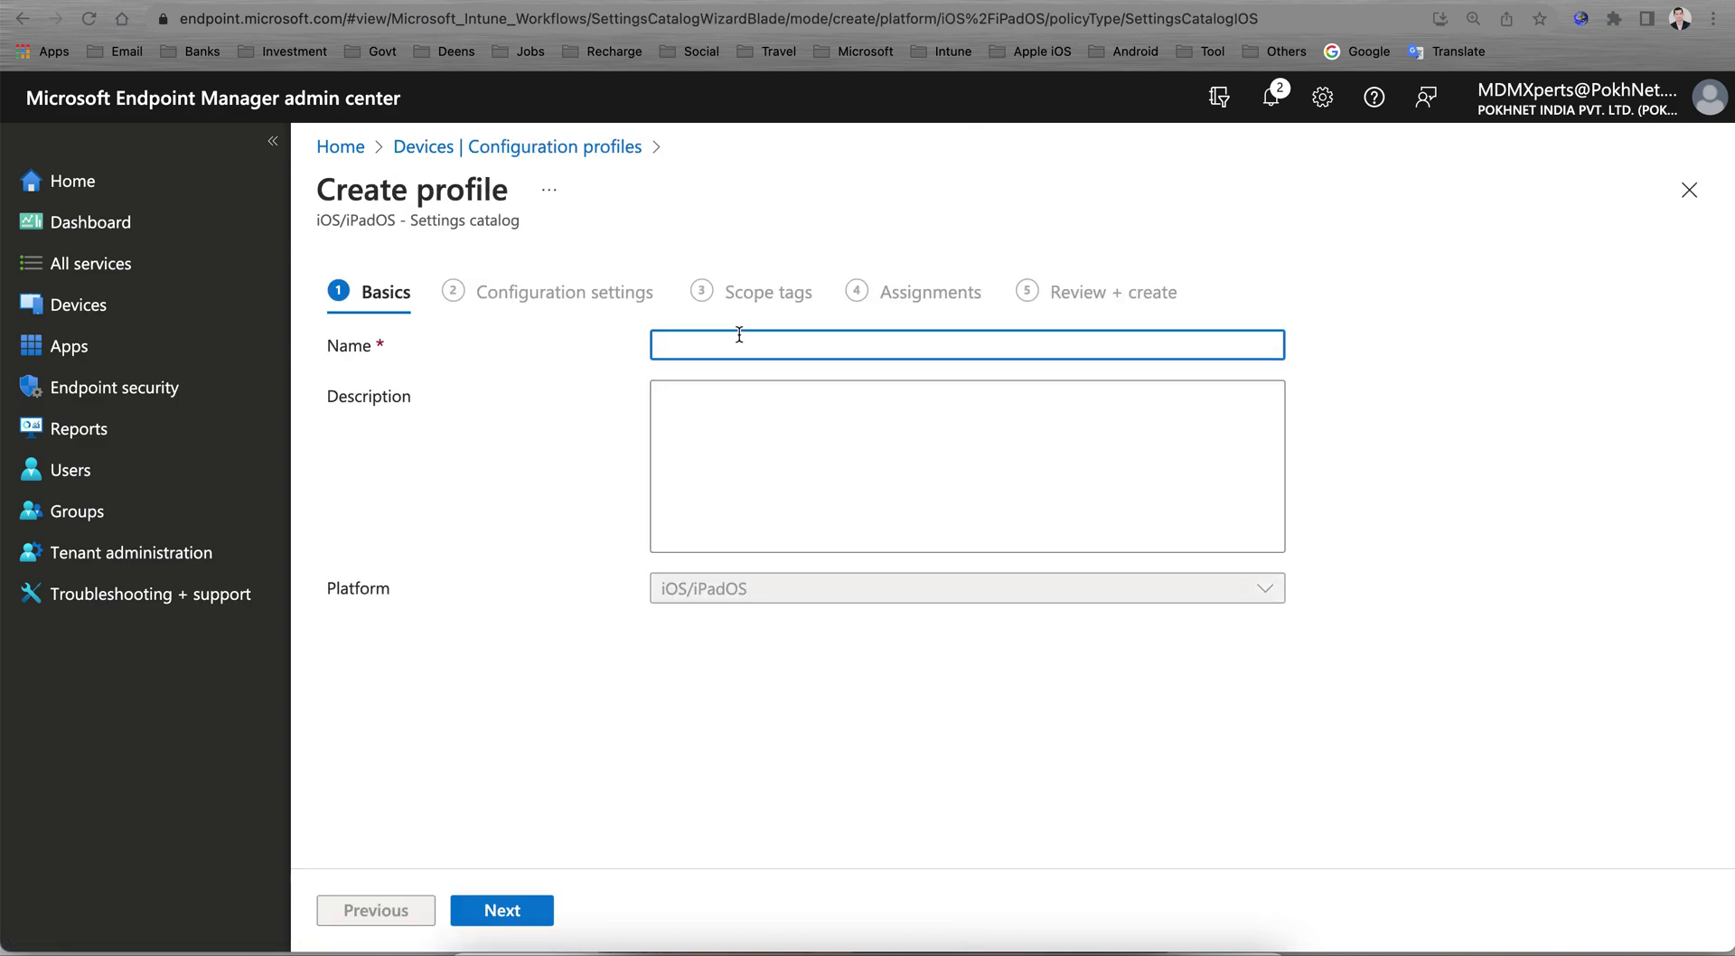
type("ioS ")
type("OS Co")
type("nfig ")
type("Profile")
left_click(535, 910)
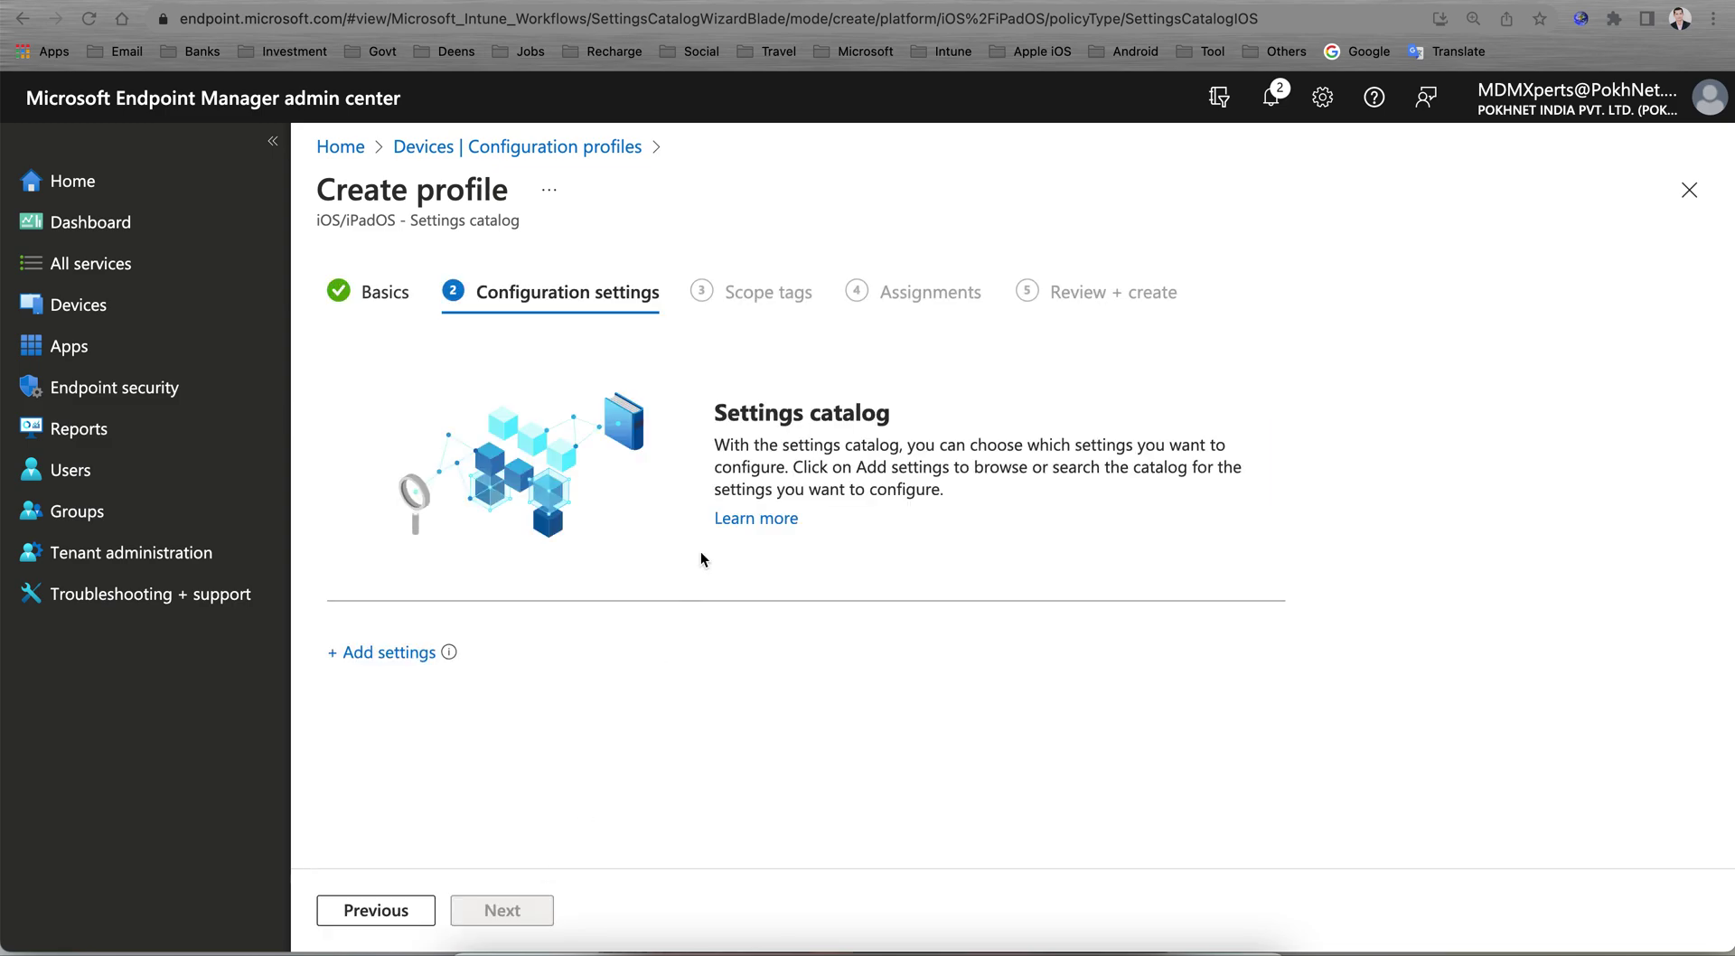
Add all settings of the Passcode category to the profile from the settings picker.
left_click(389, 652)
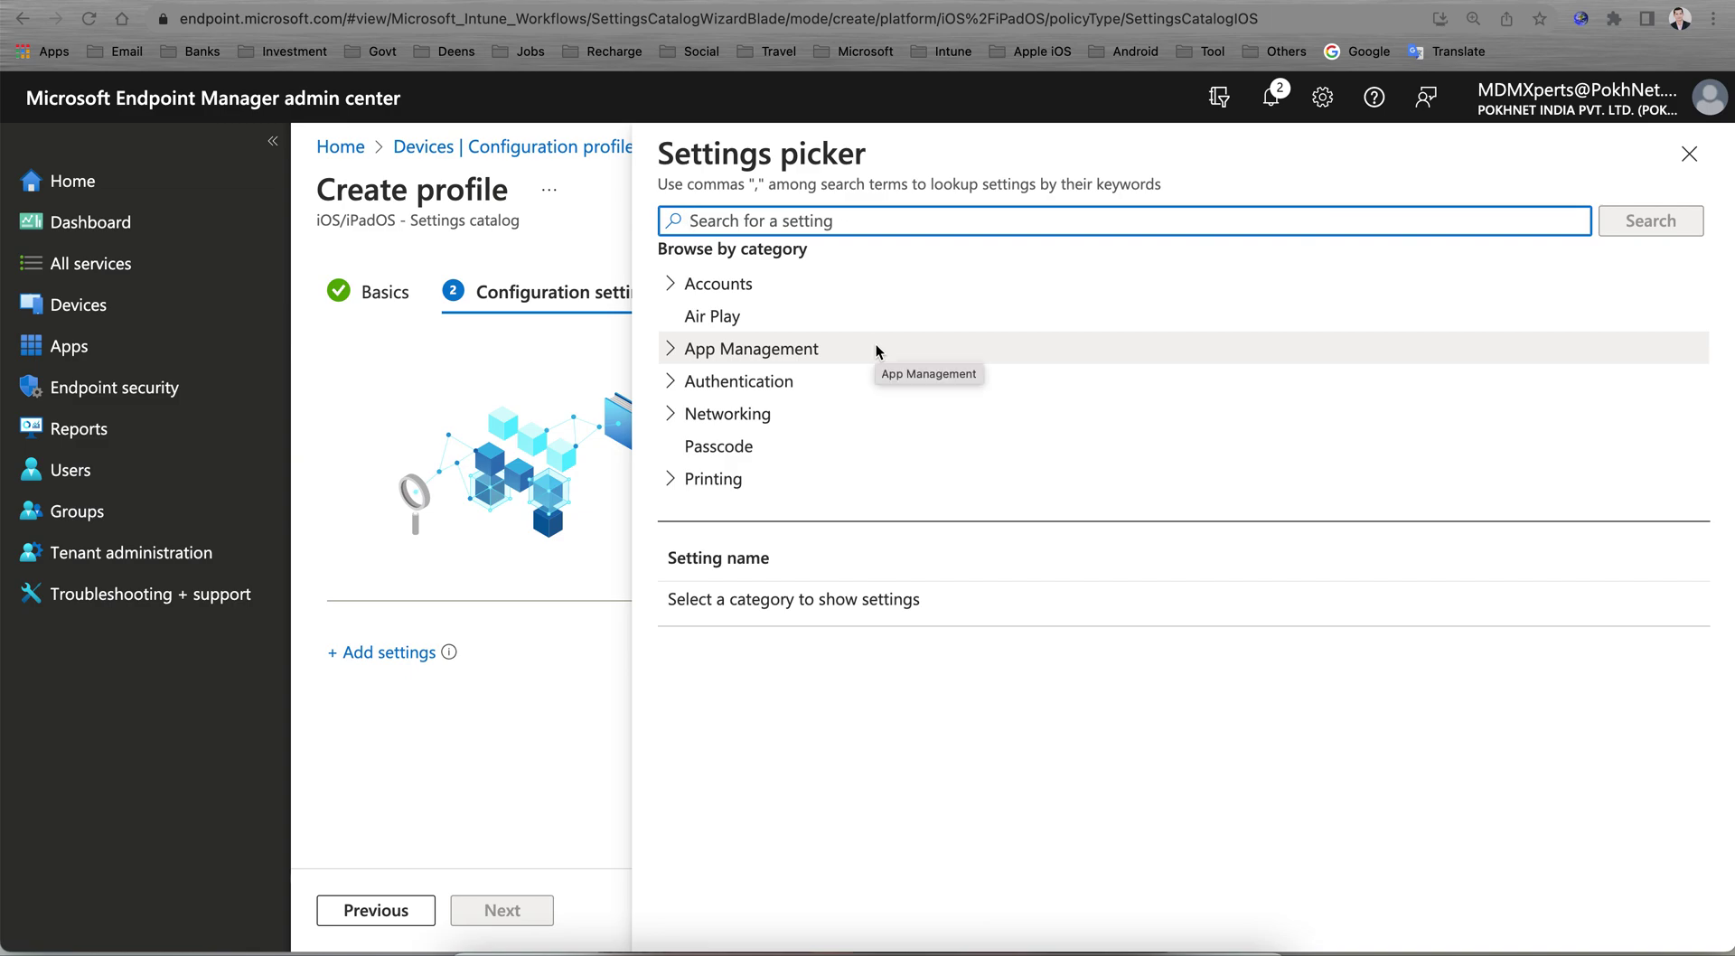
left_click(728, 446)
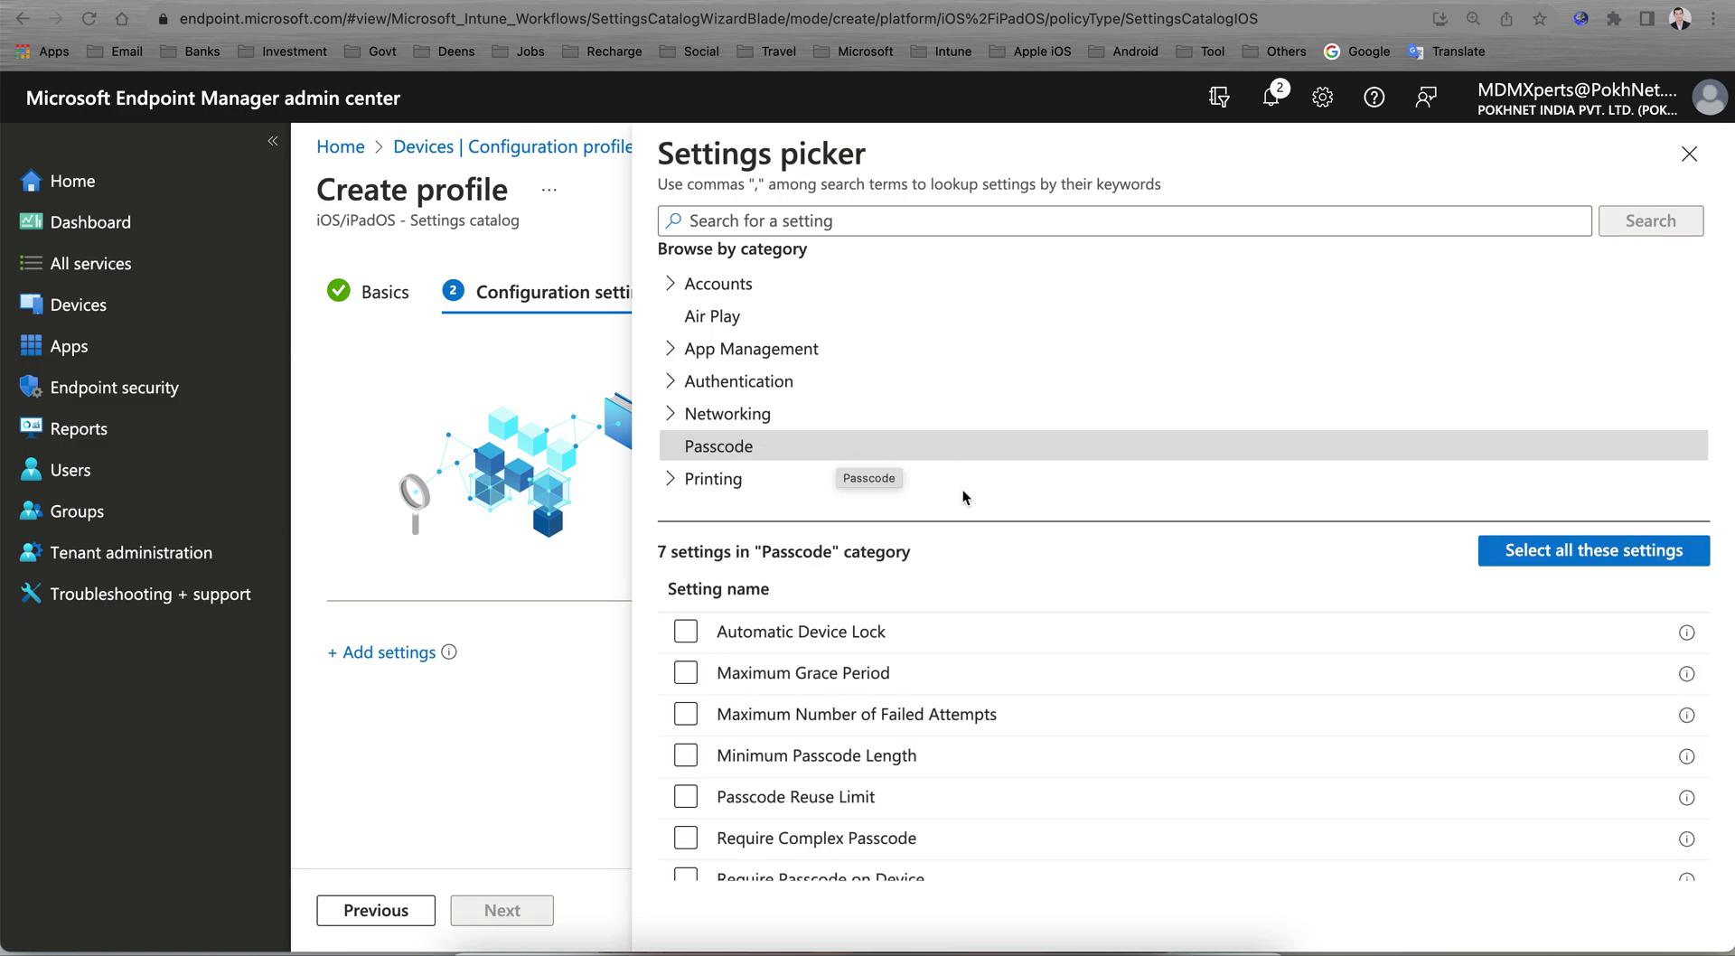
scroll(1070, 680, "down", 1)
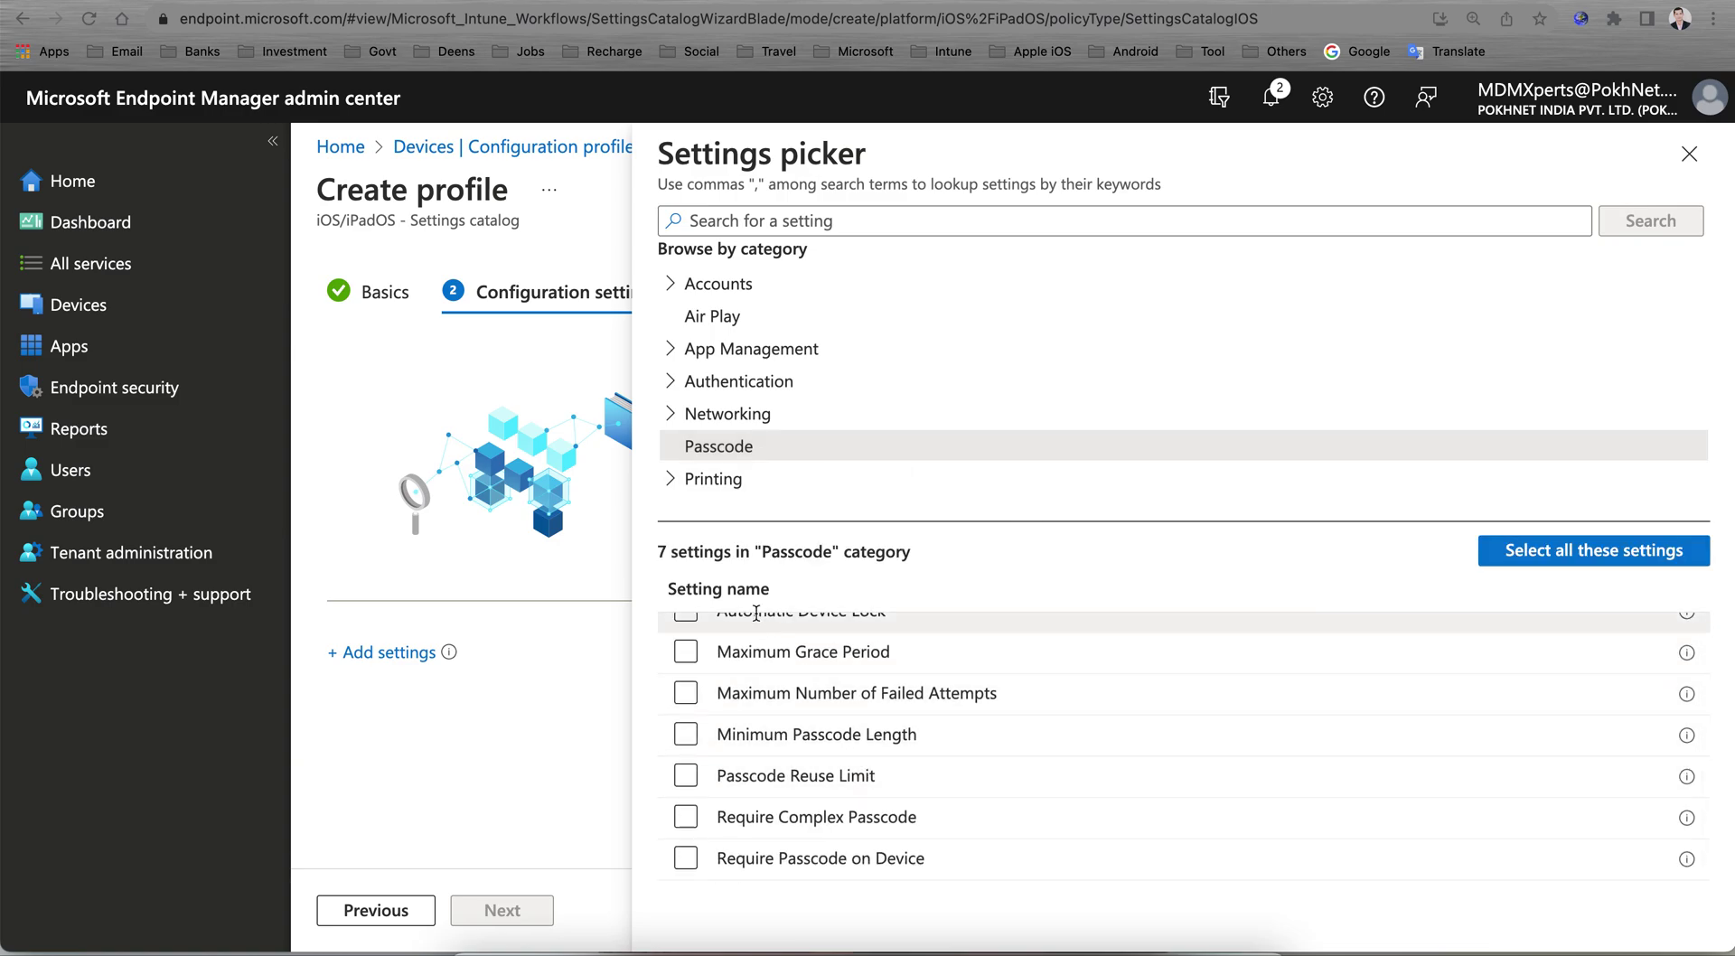
left_click(1568, 551)
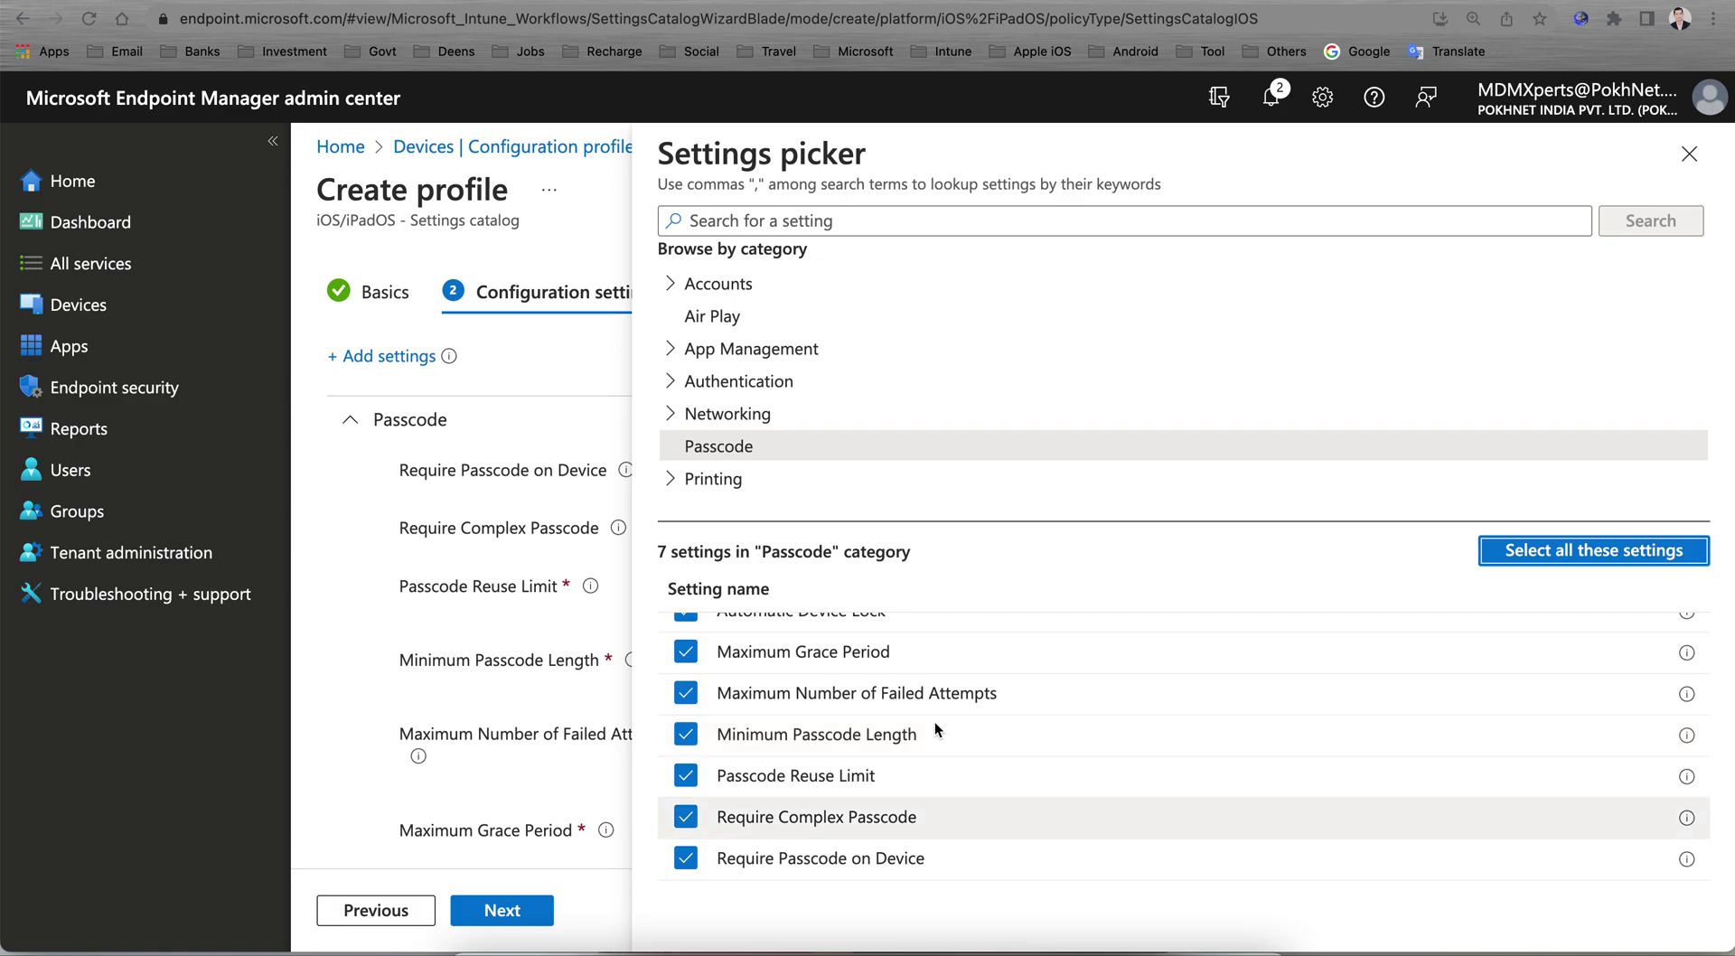
left_click(1689, 154)
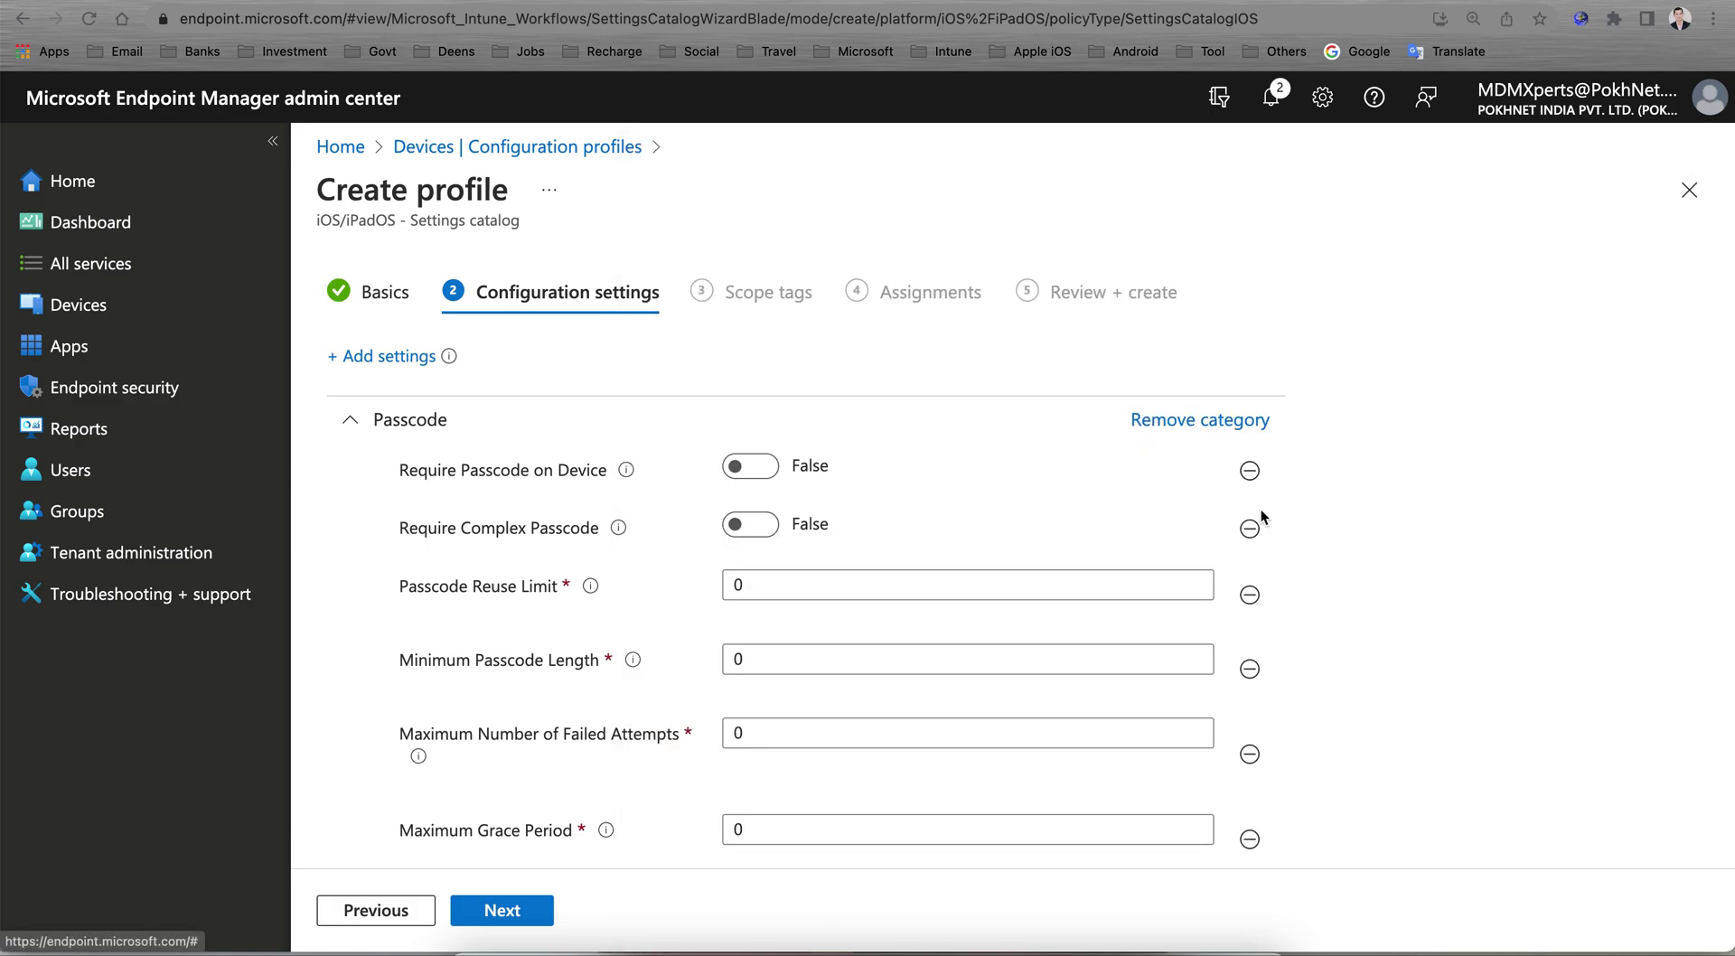
Require a passcode and a complex passcode on the device, set the Passcode Reuse Limit to 5, and continue to scope tags.
scroll(963, 470, "down", 1)
left_click(773, 388)
left_click(767, 439)
left_click(884, 488)
scroll(837, 507, "down", 1)
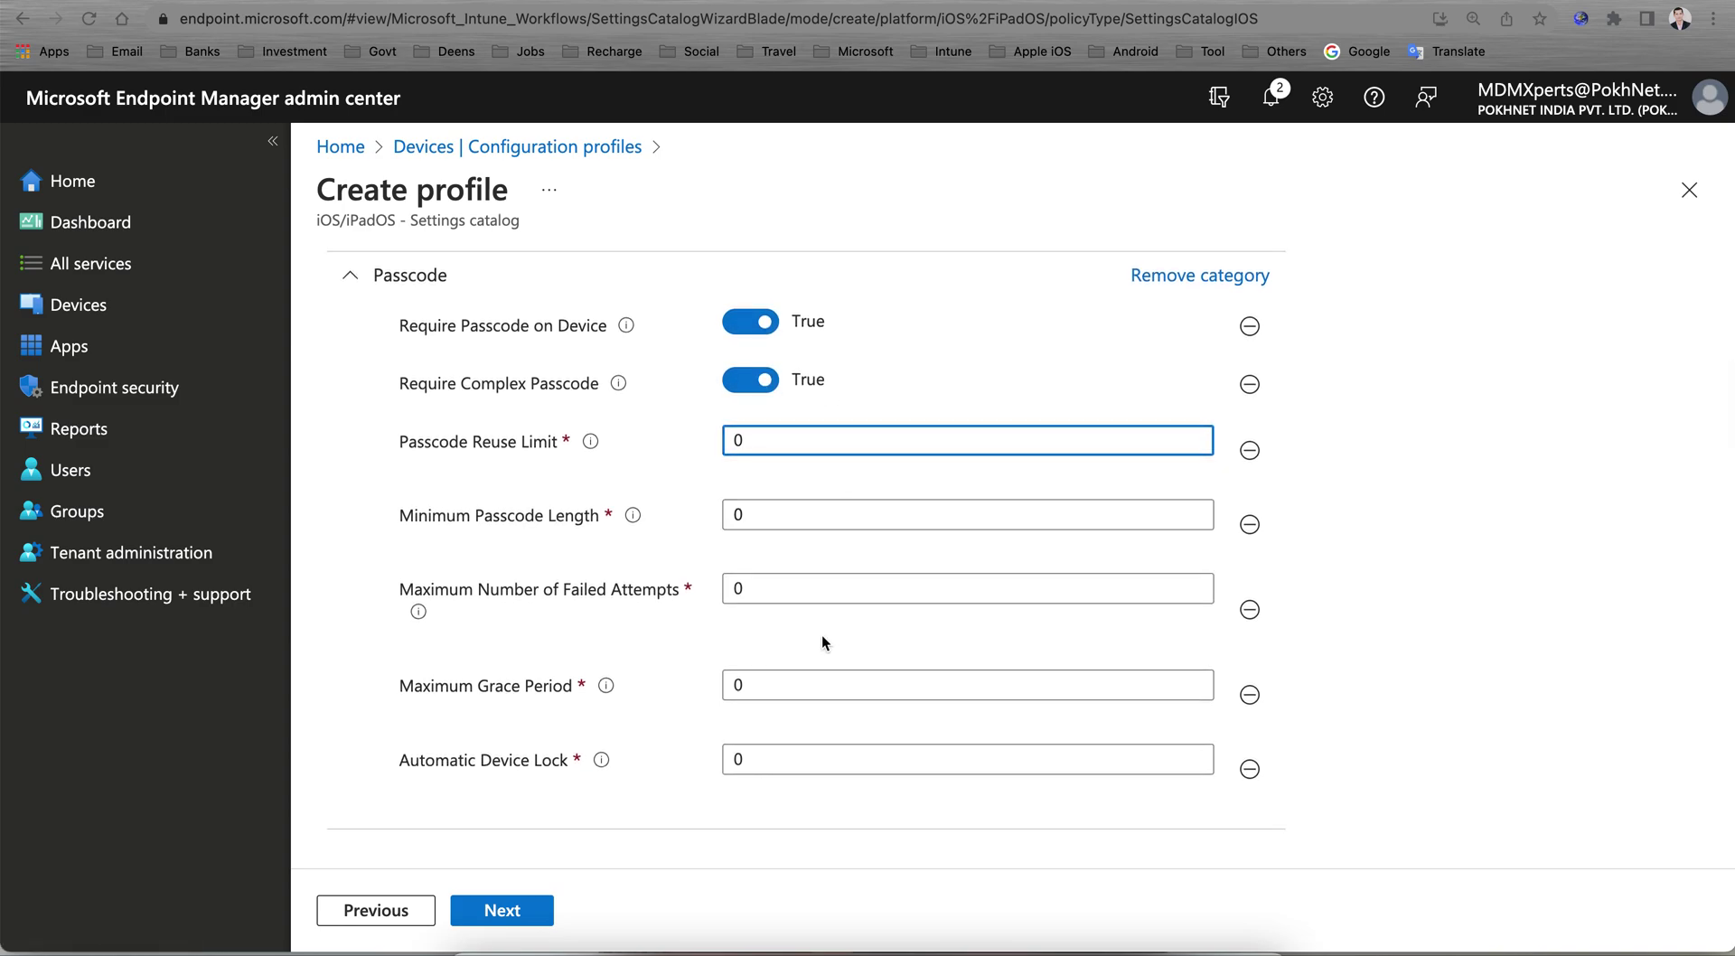
left_click_drag(764, 442, 703, 445)
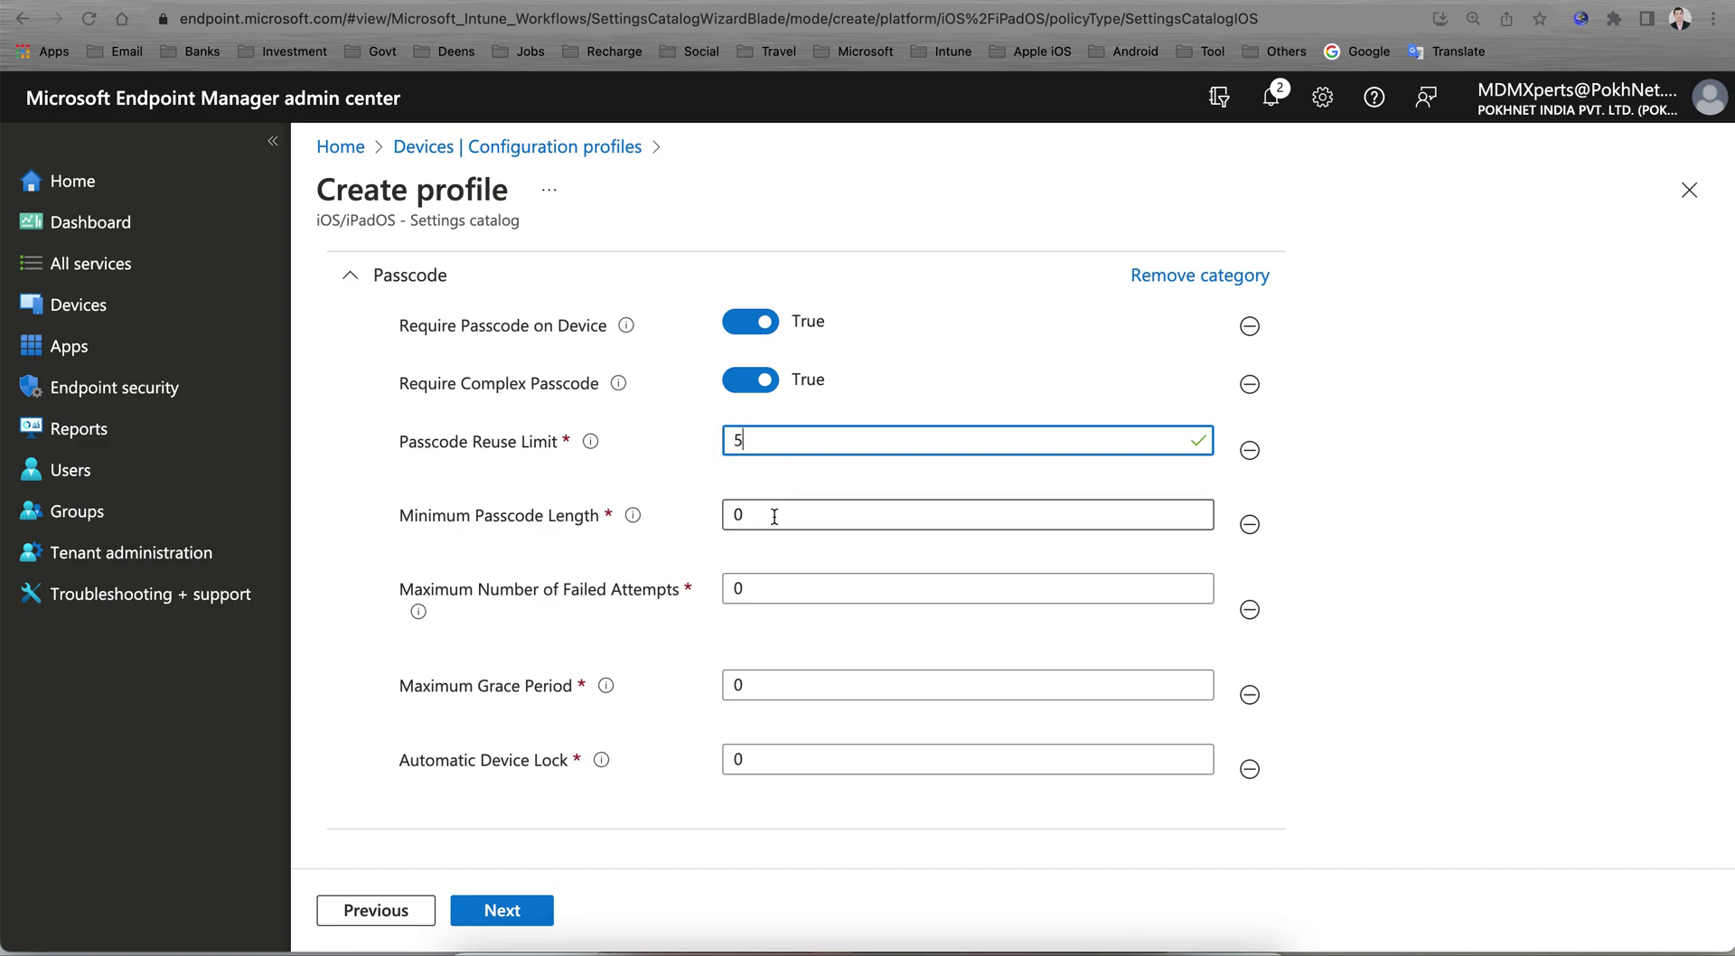
left_click(748, 765)
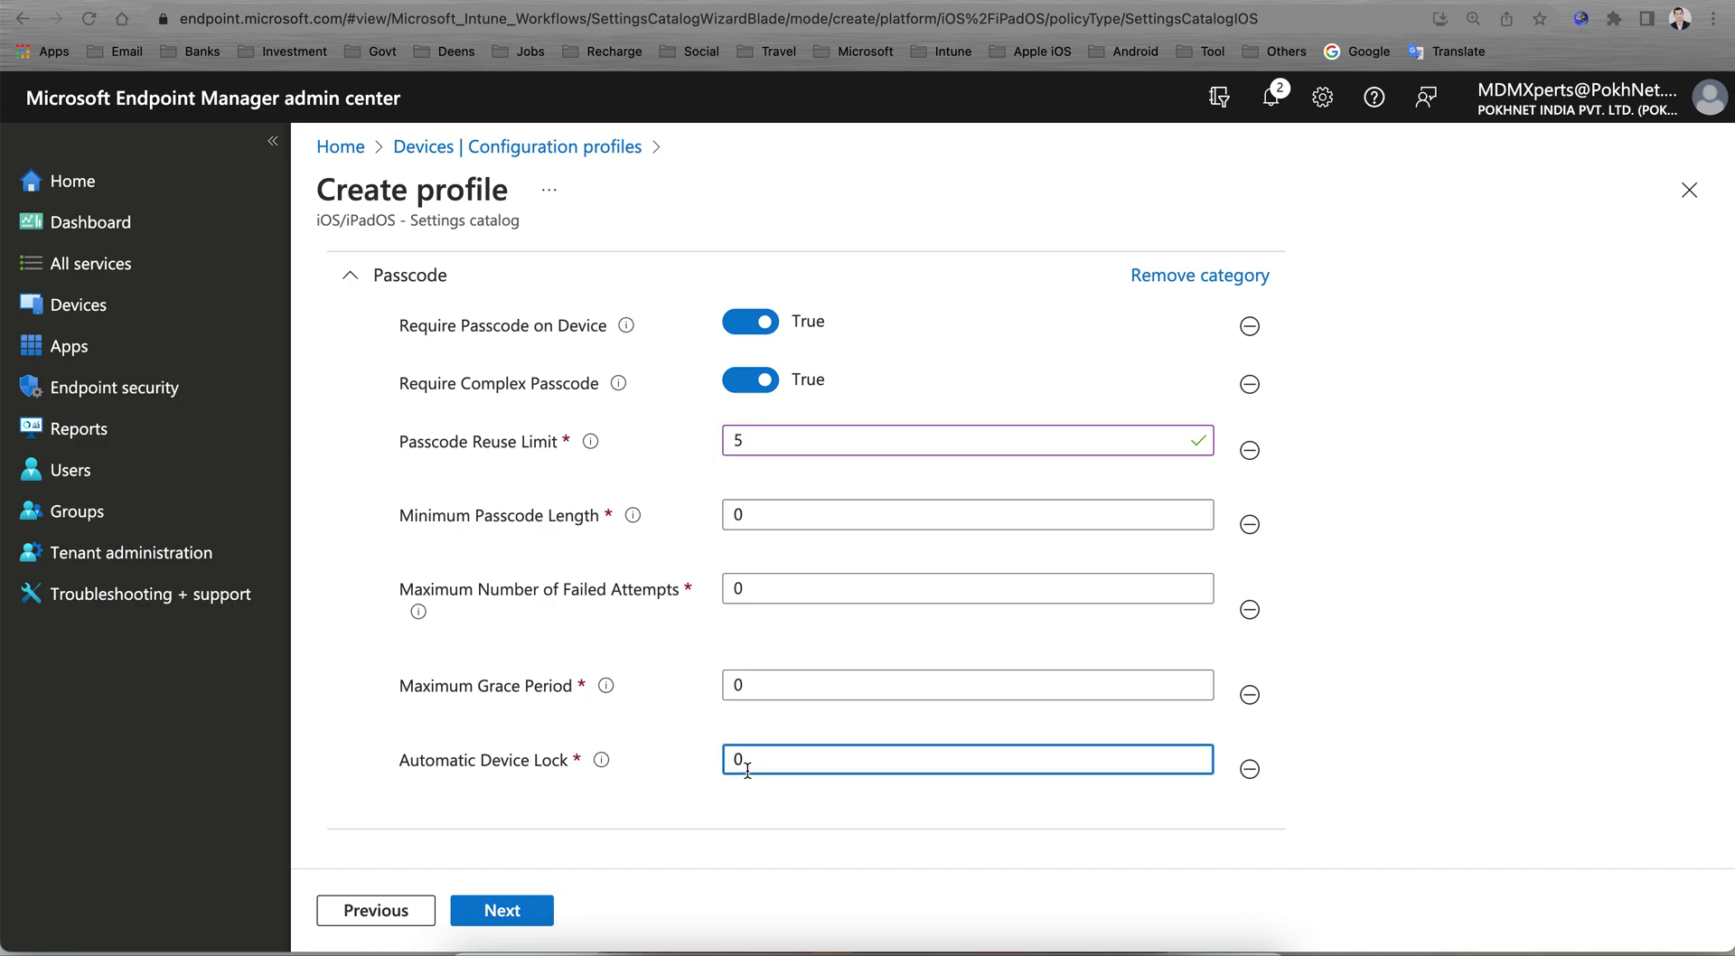
left_click(533, 908)
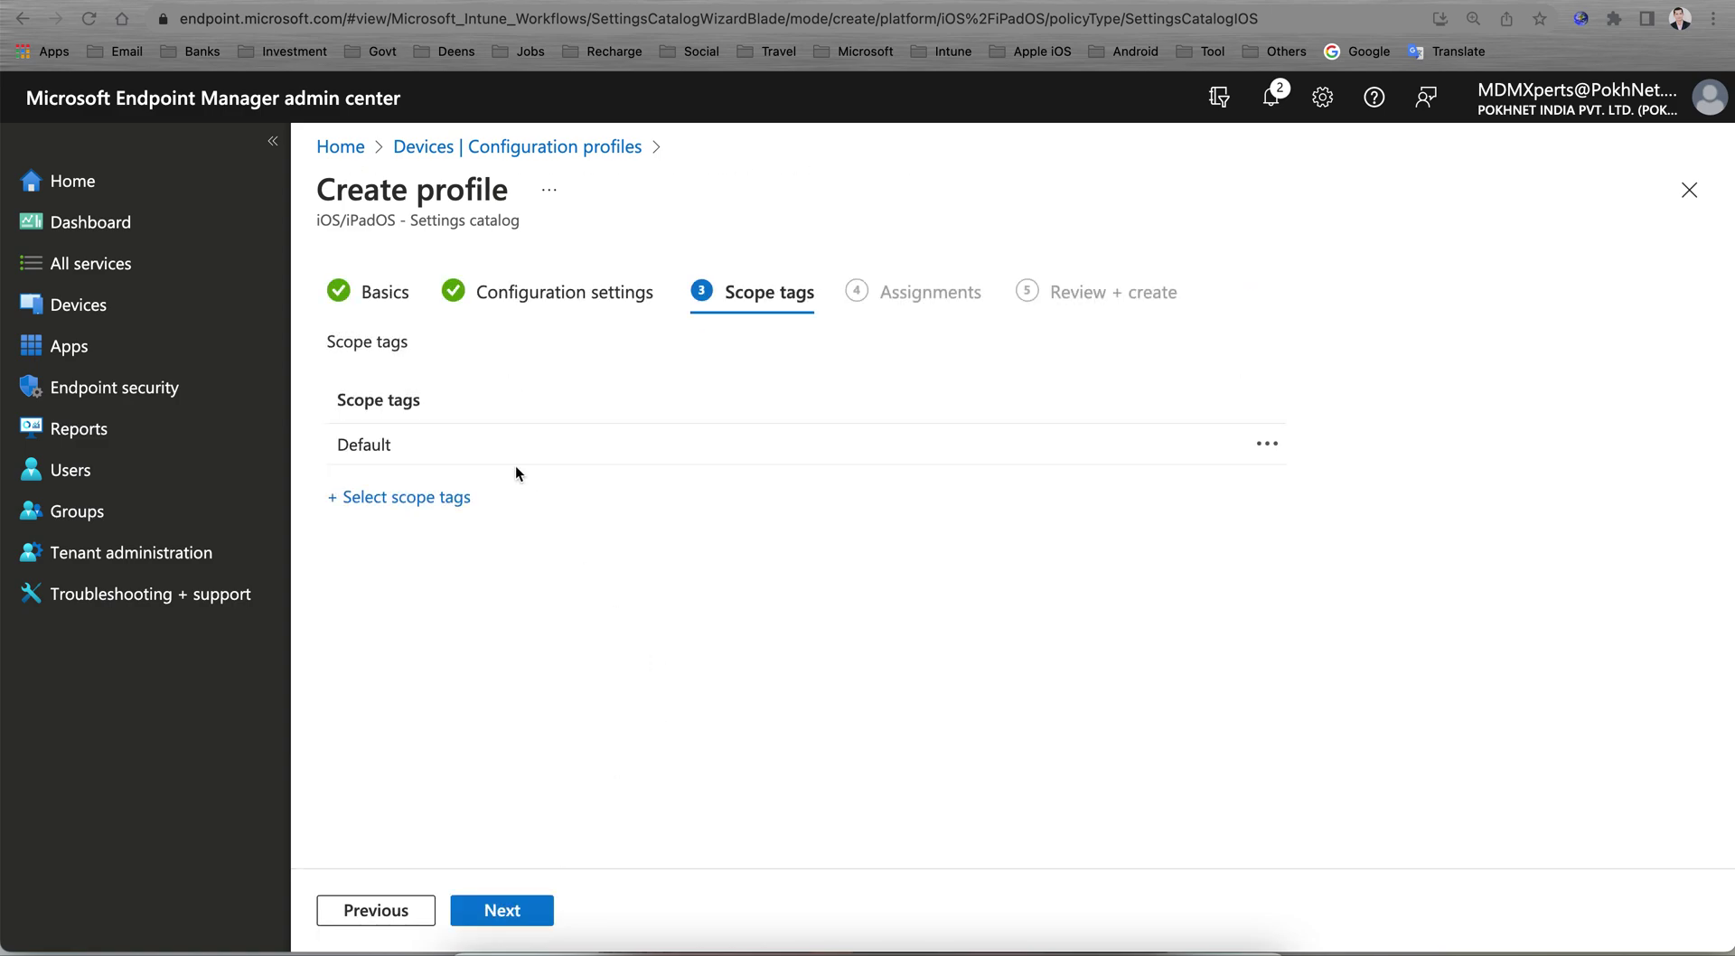
Check the scope tags that can be selected, keep only Default, and continue to assignments.
left_click(441, 503)
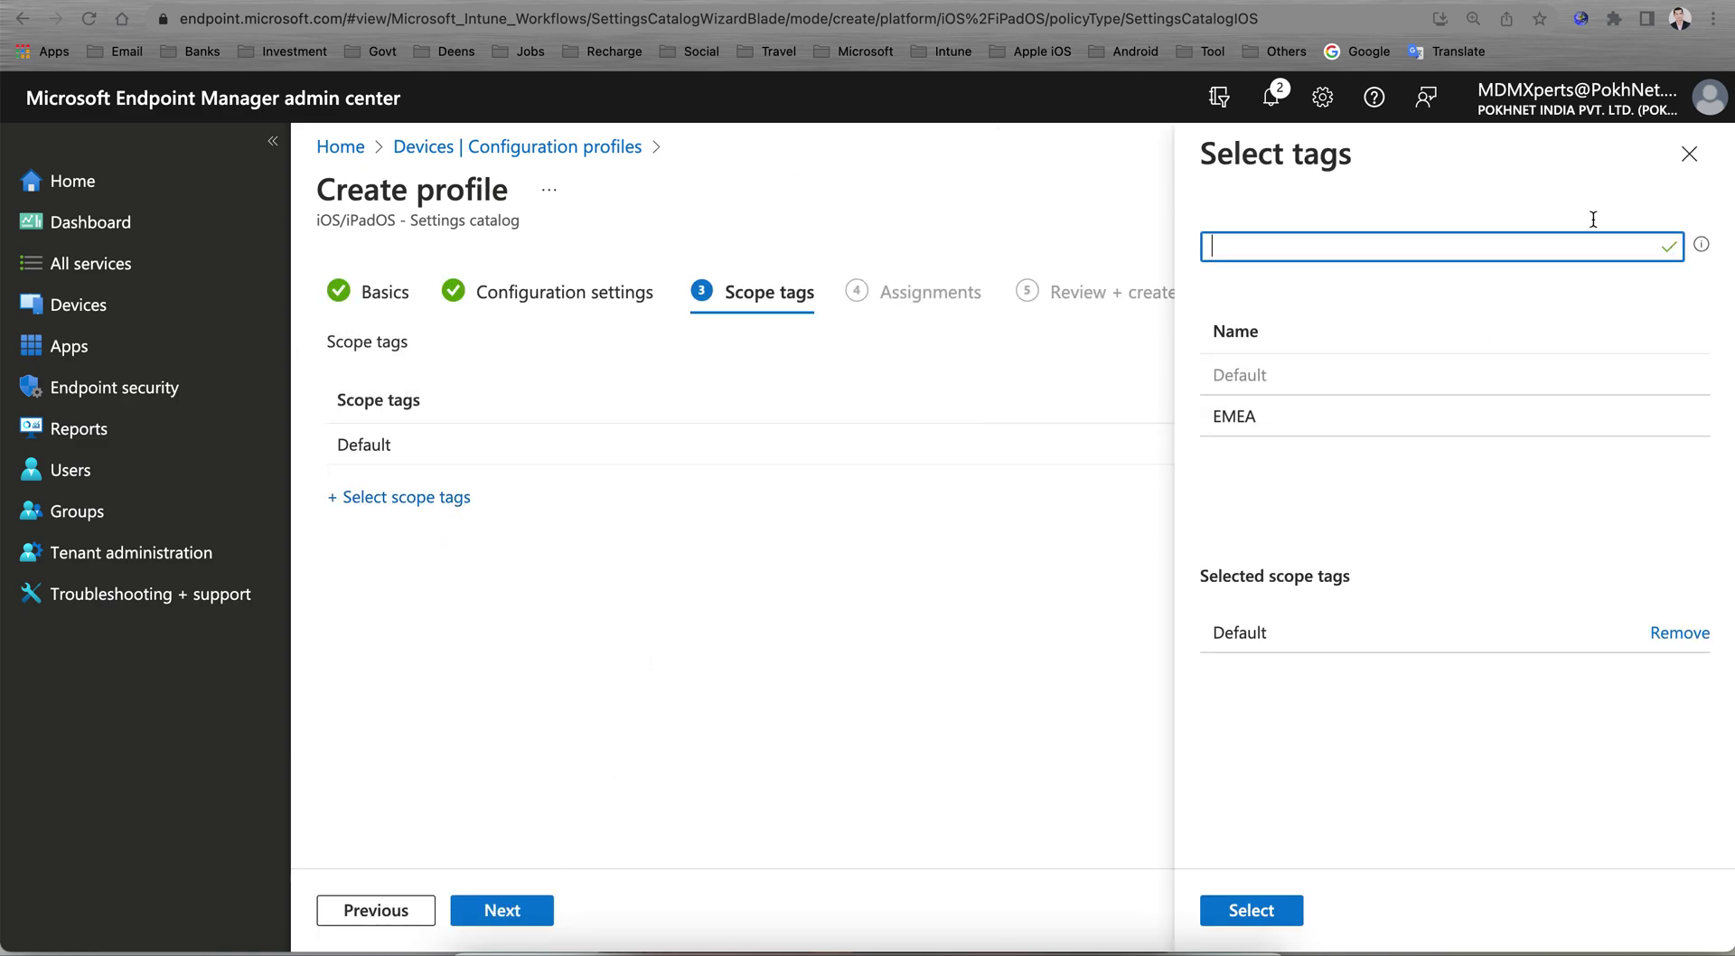
left_click(1689, 153)
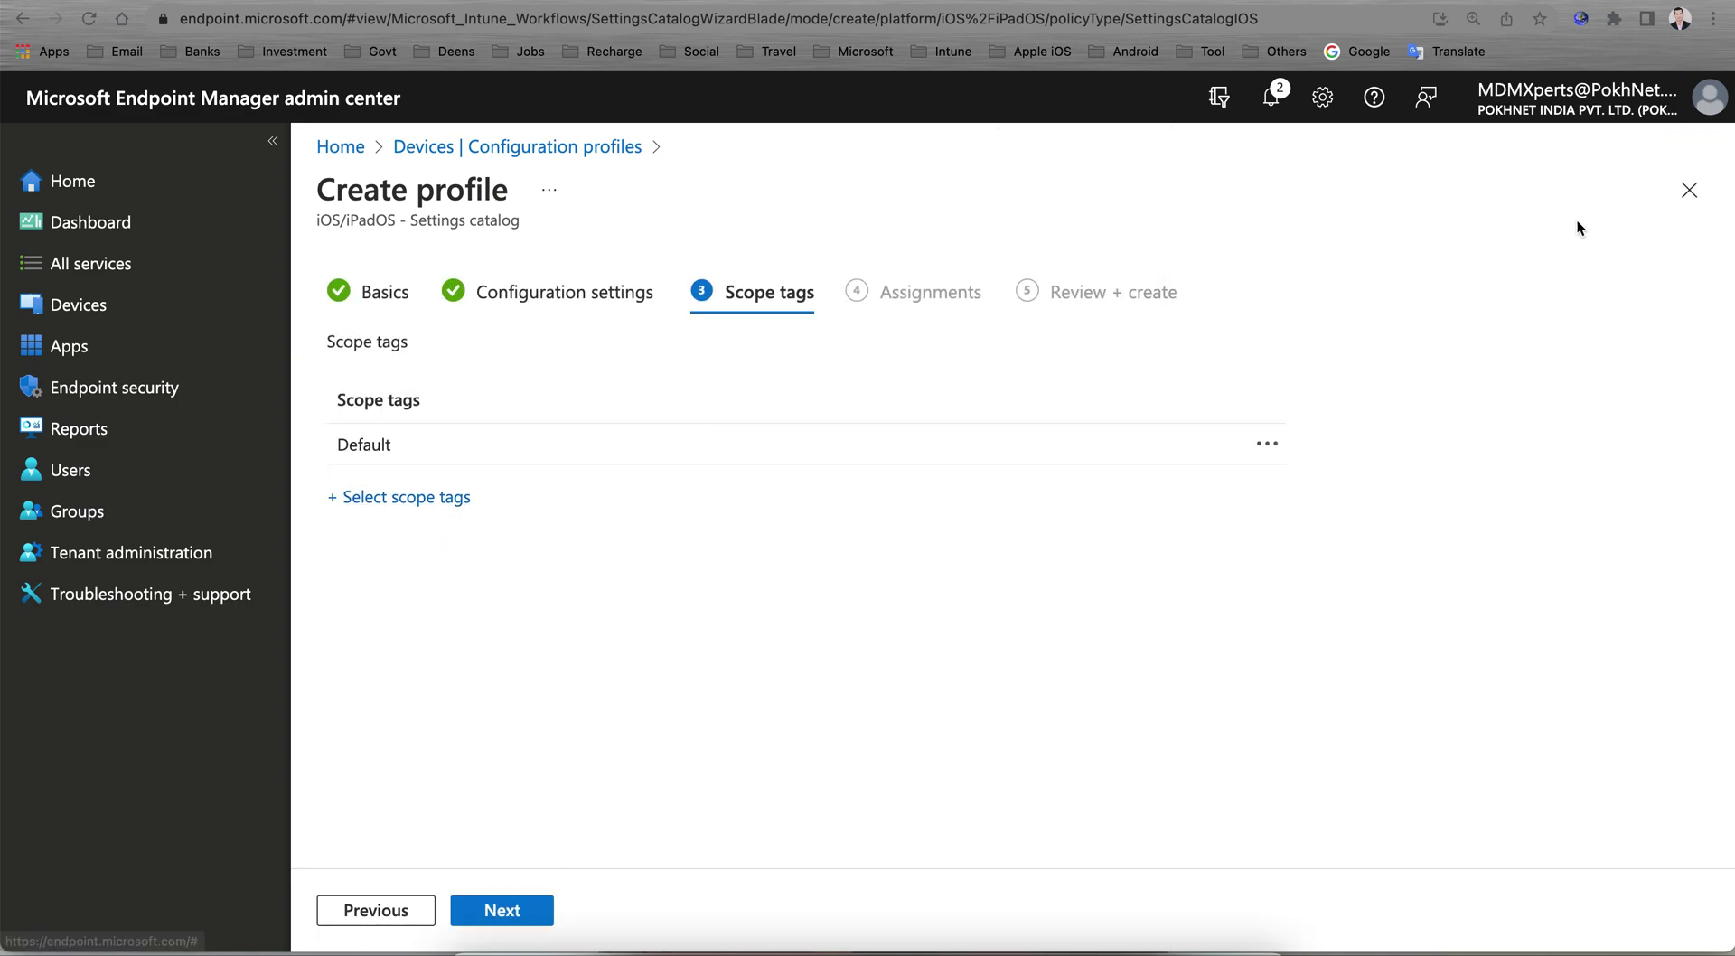
left_click(530, 914)
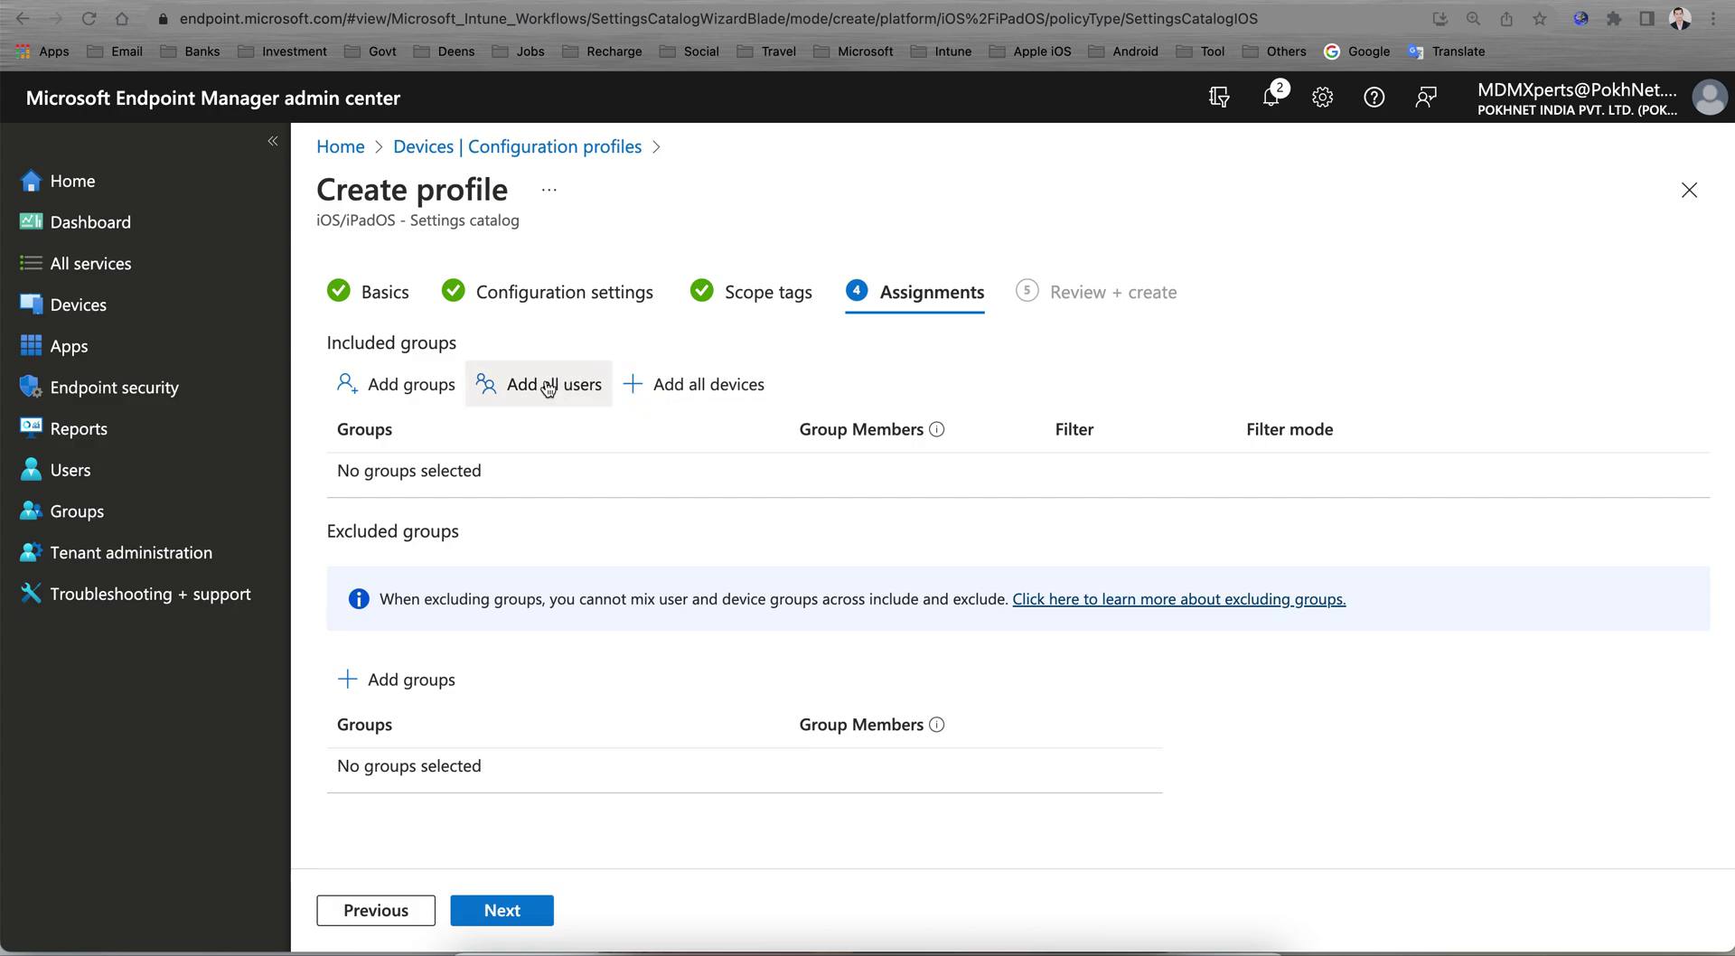
Assign the profile to all users, trying out removal of the assignment before adding it again.
left_click(576, 403)
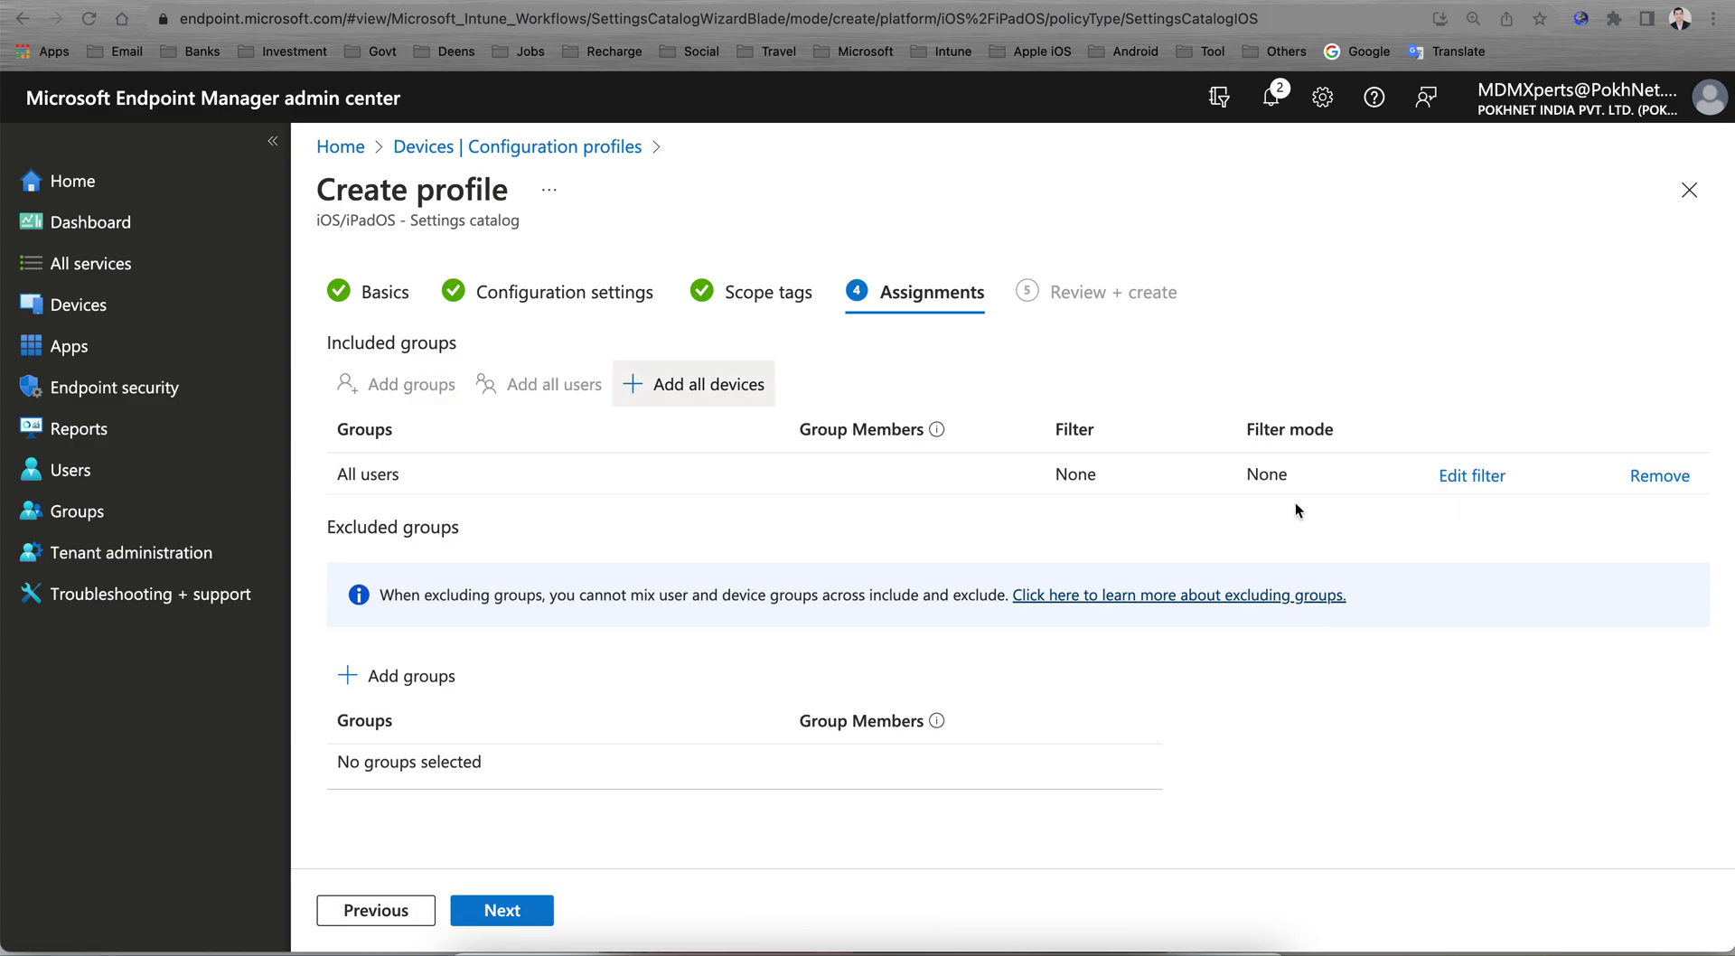
left_click(1658, 479)
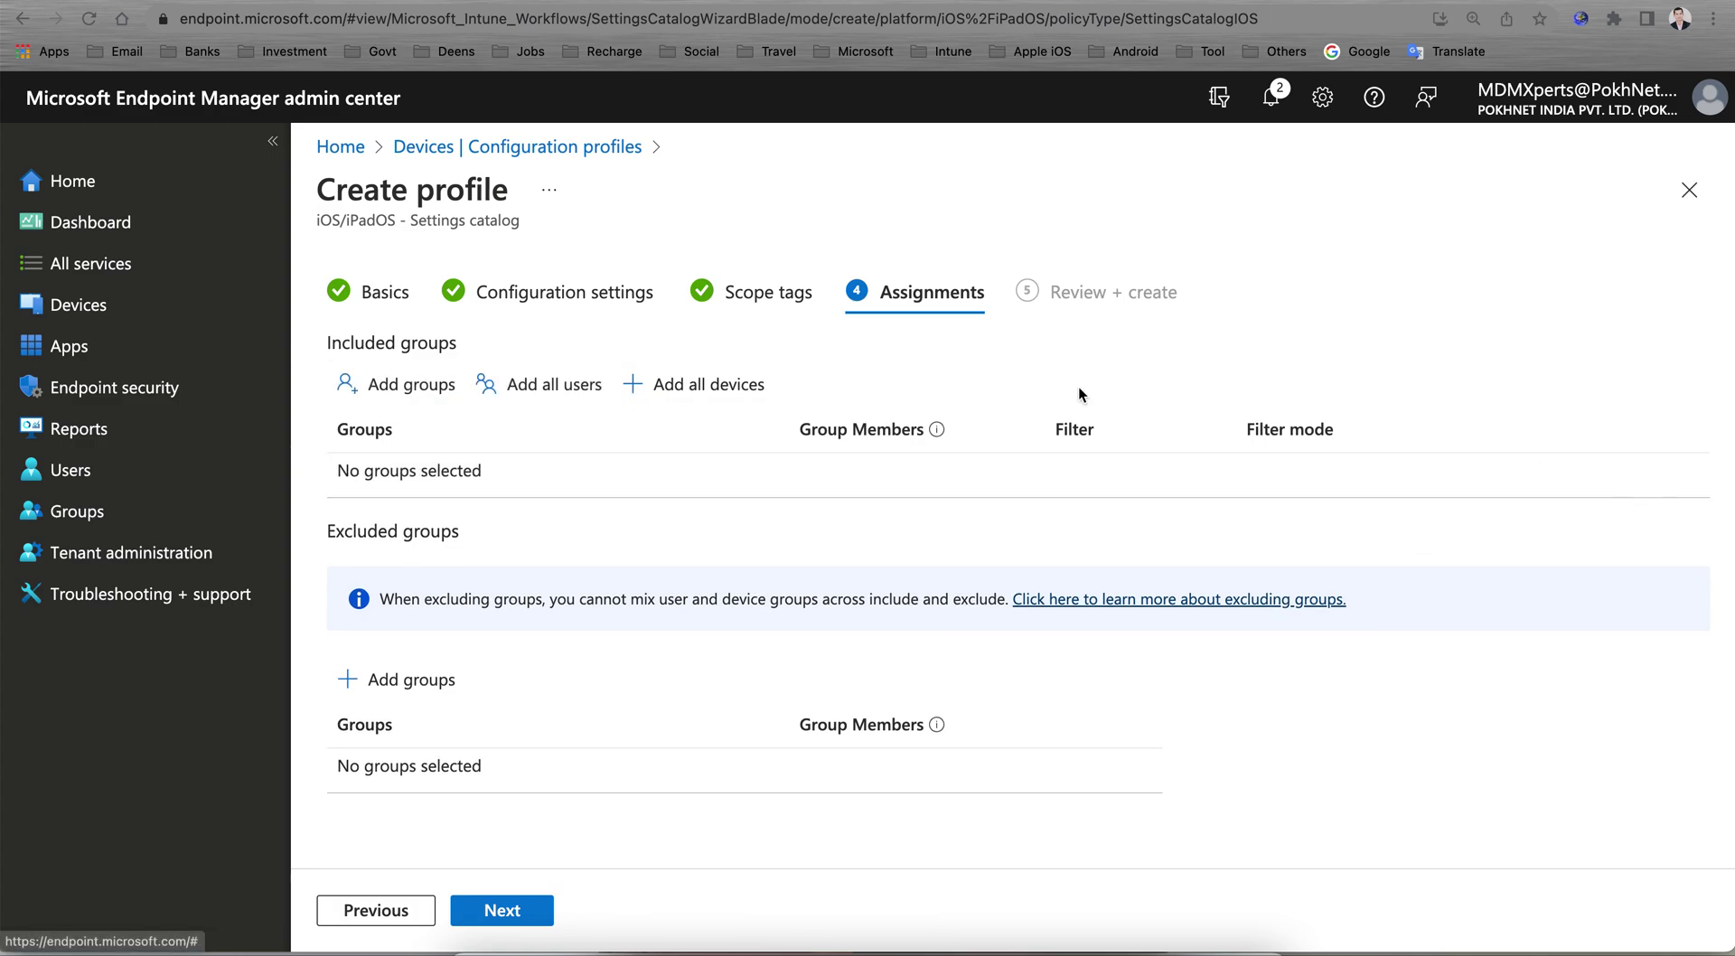
left_click(569, 385)
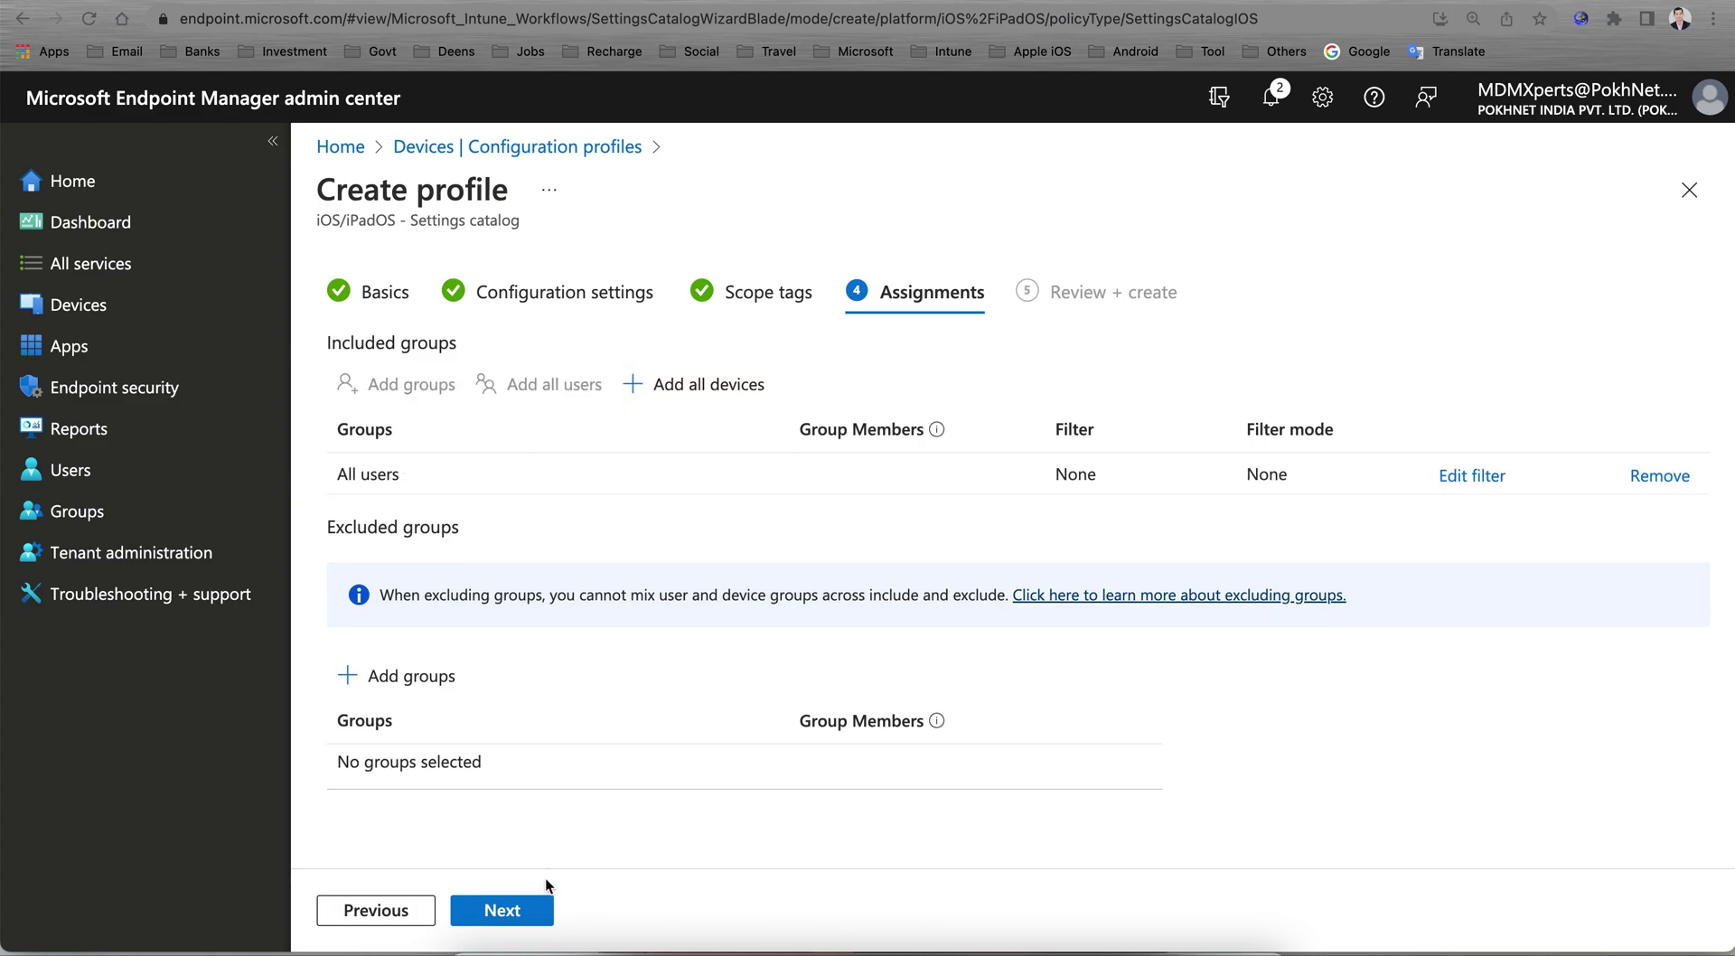
Review and create the iOS Config Profile, and refresh the configuration profiles list.
left_click(512, 908)
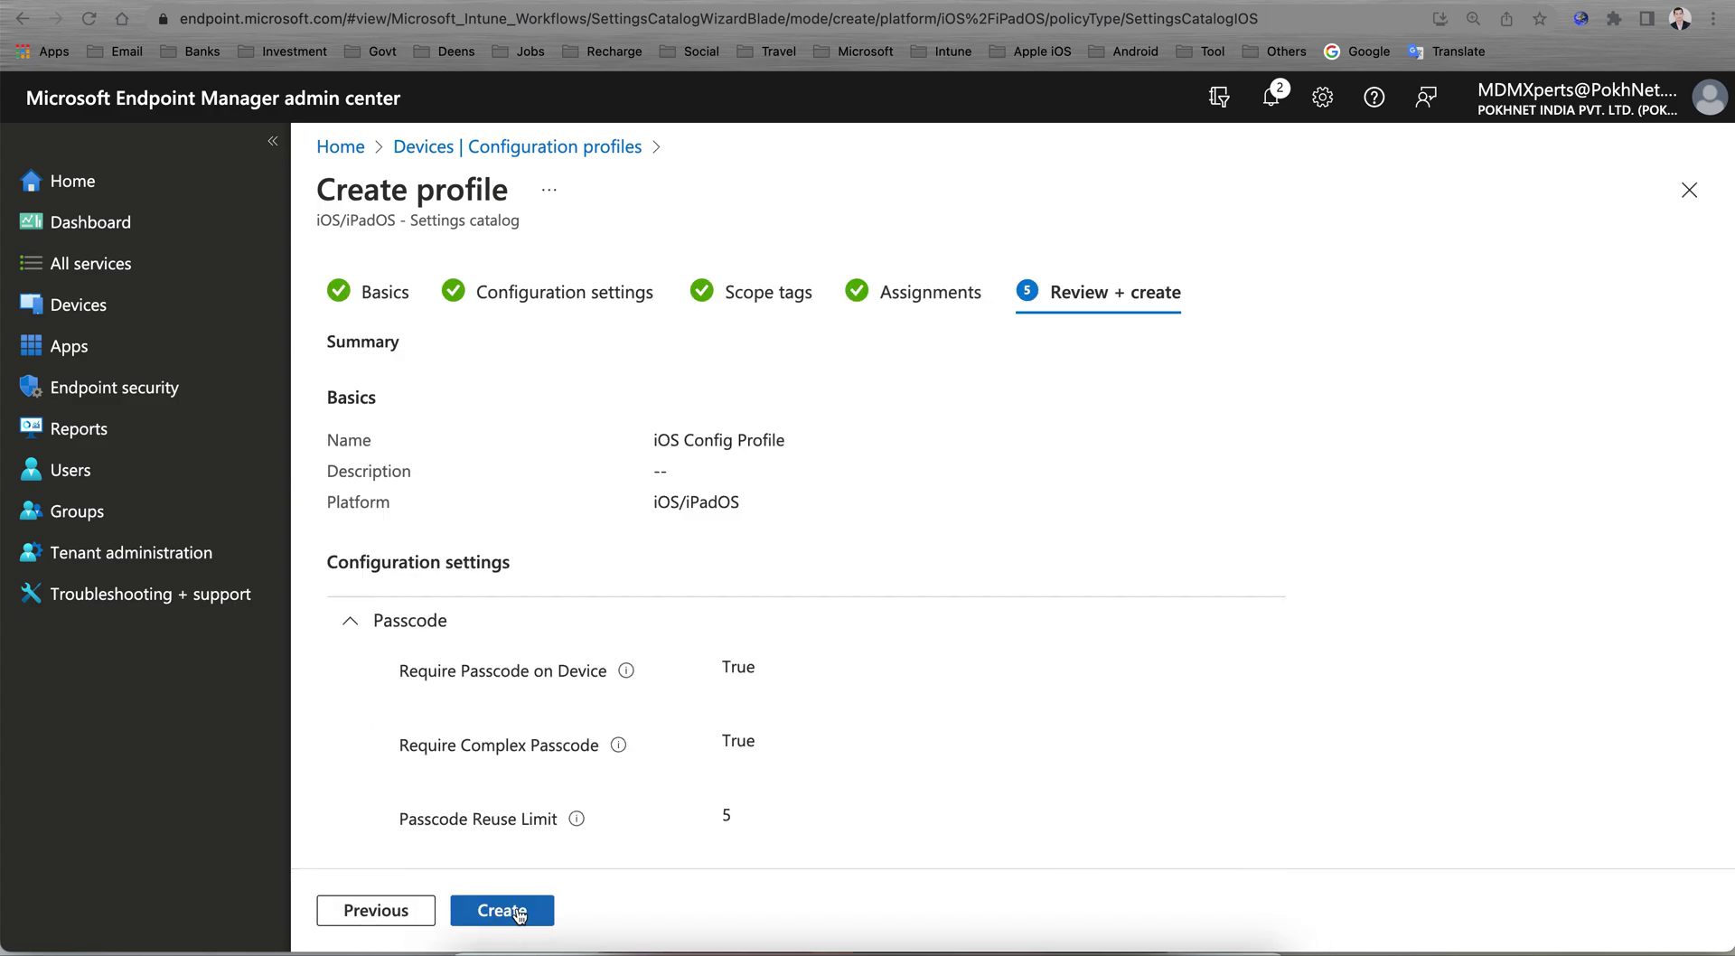
left_click(520, 912)
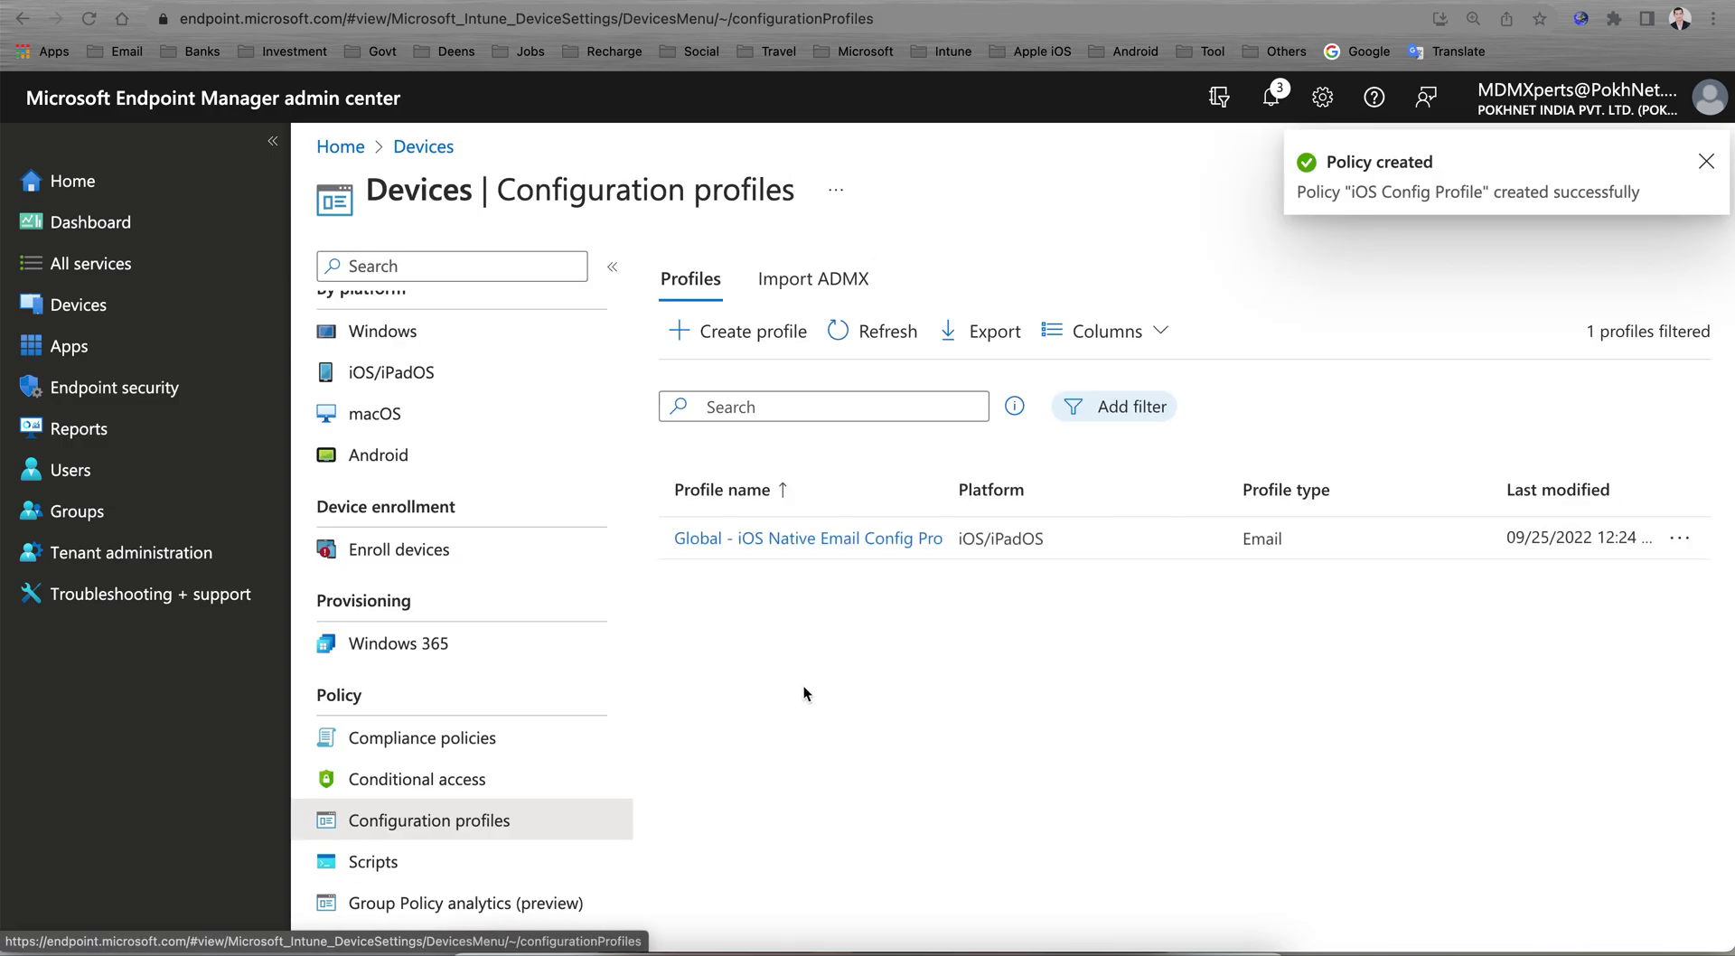
left_click(877, 334)
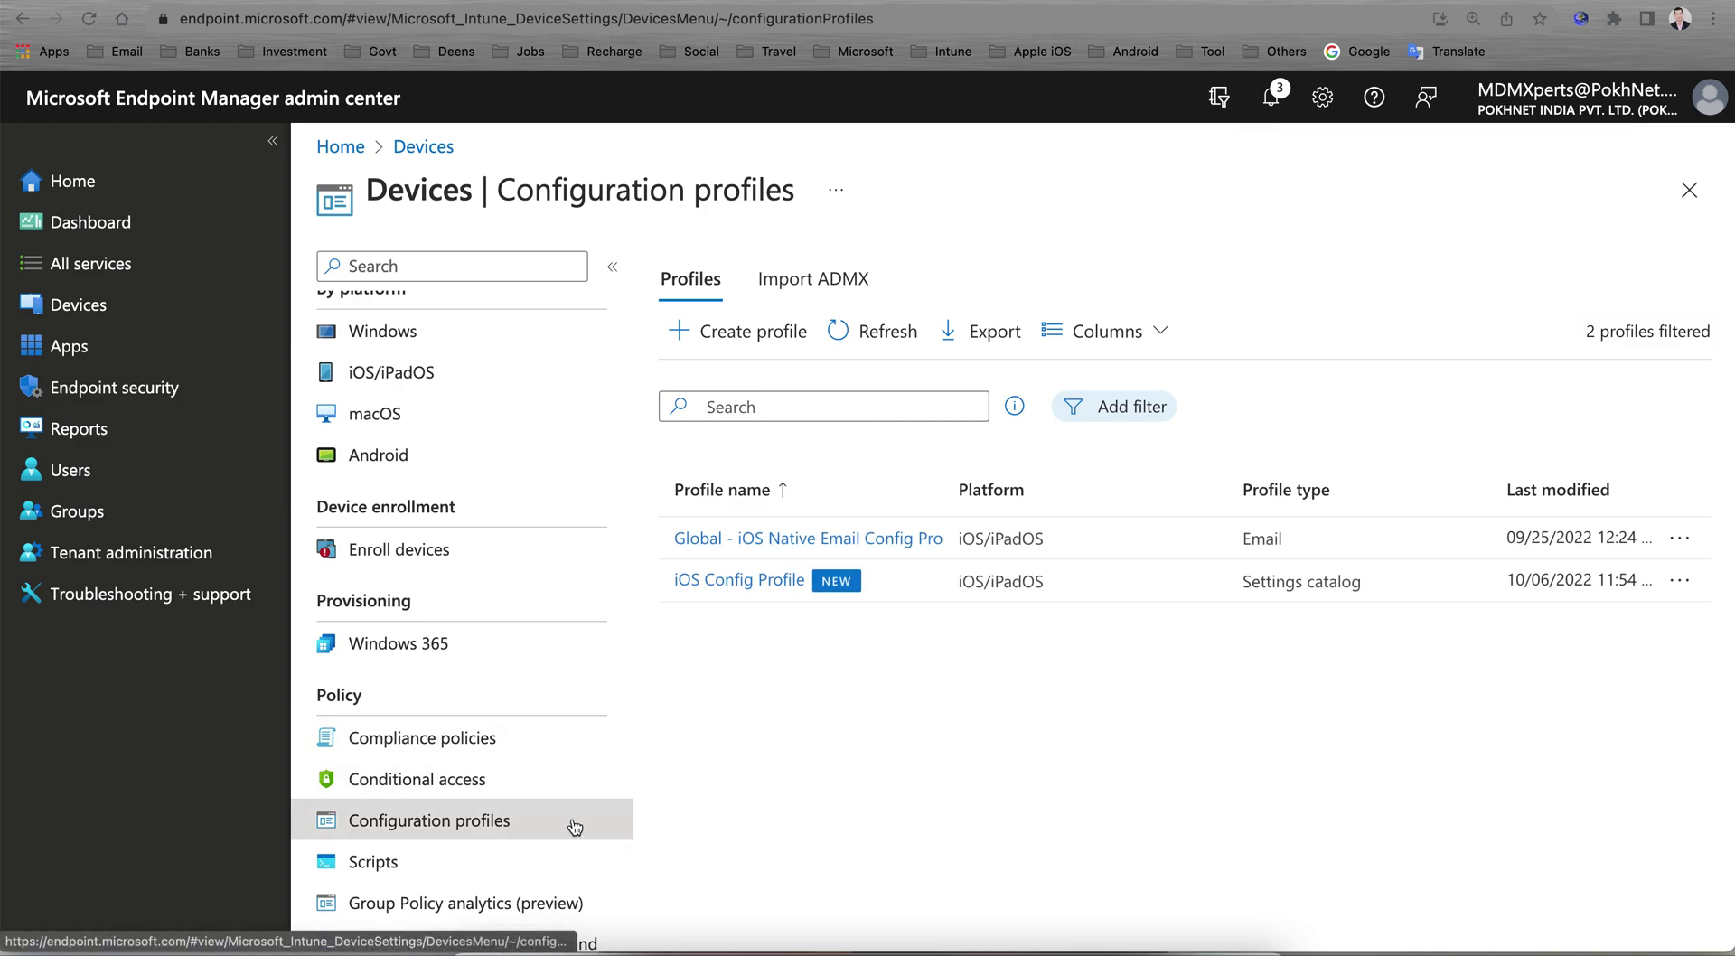
left_click(529, 741)
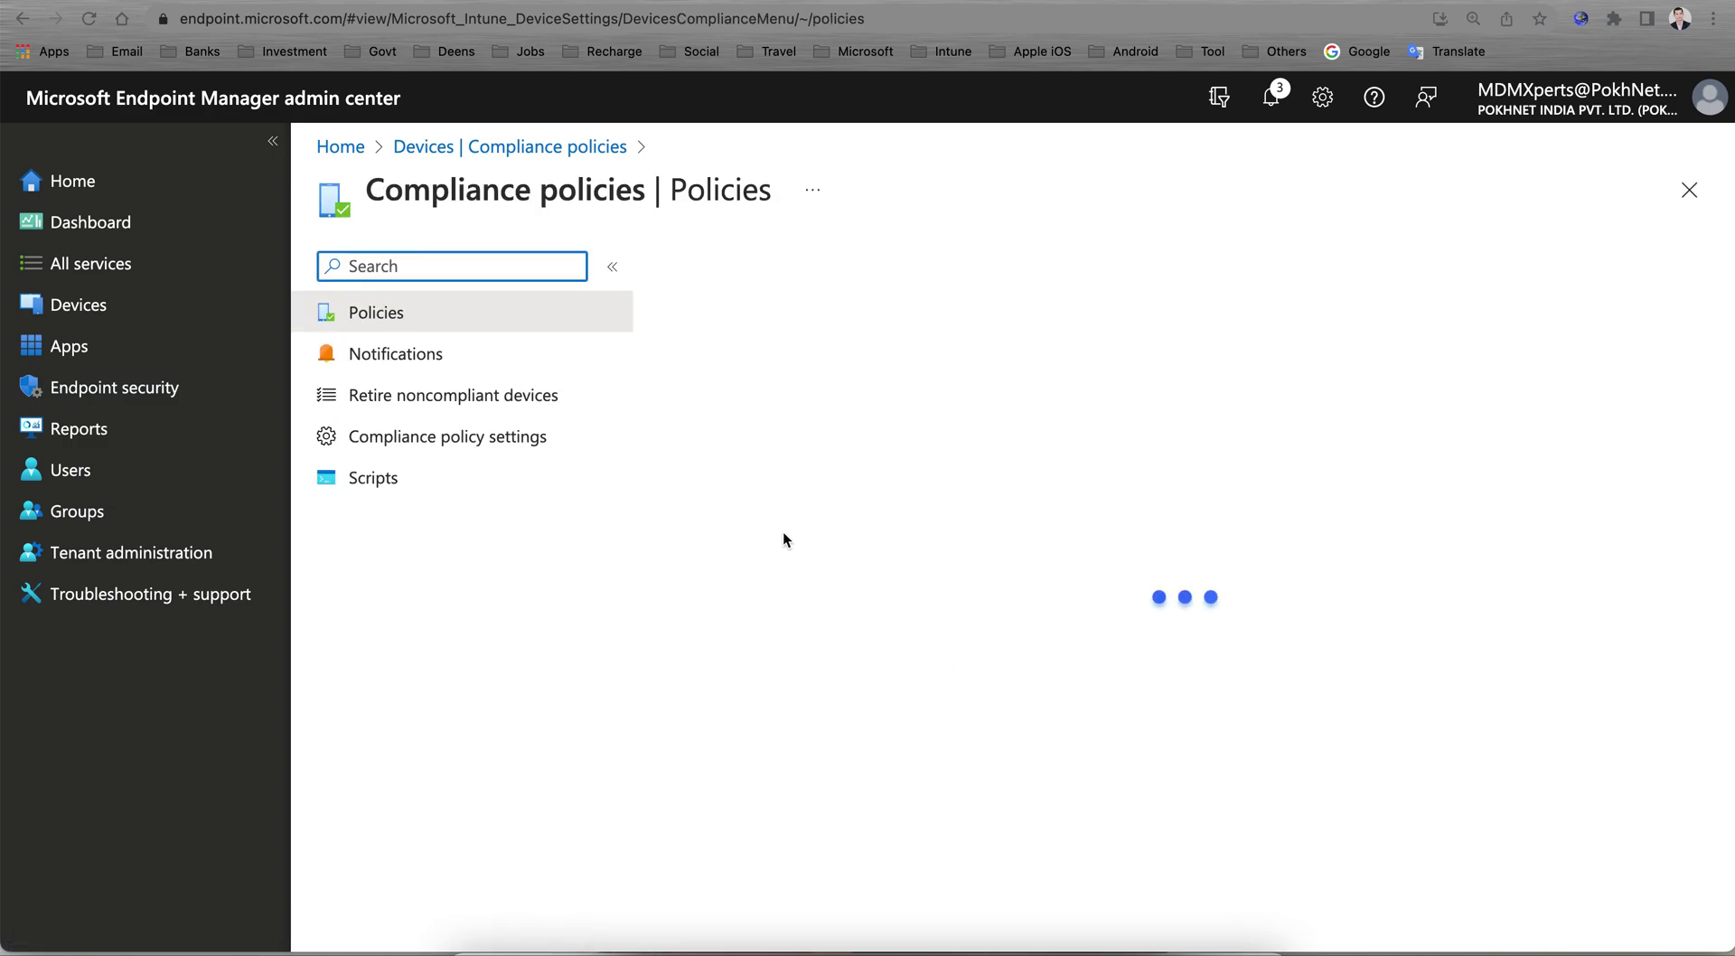
left_click(583, 149)
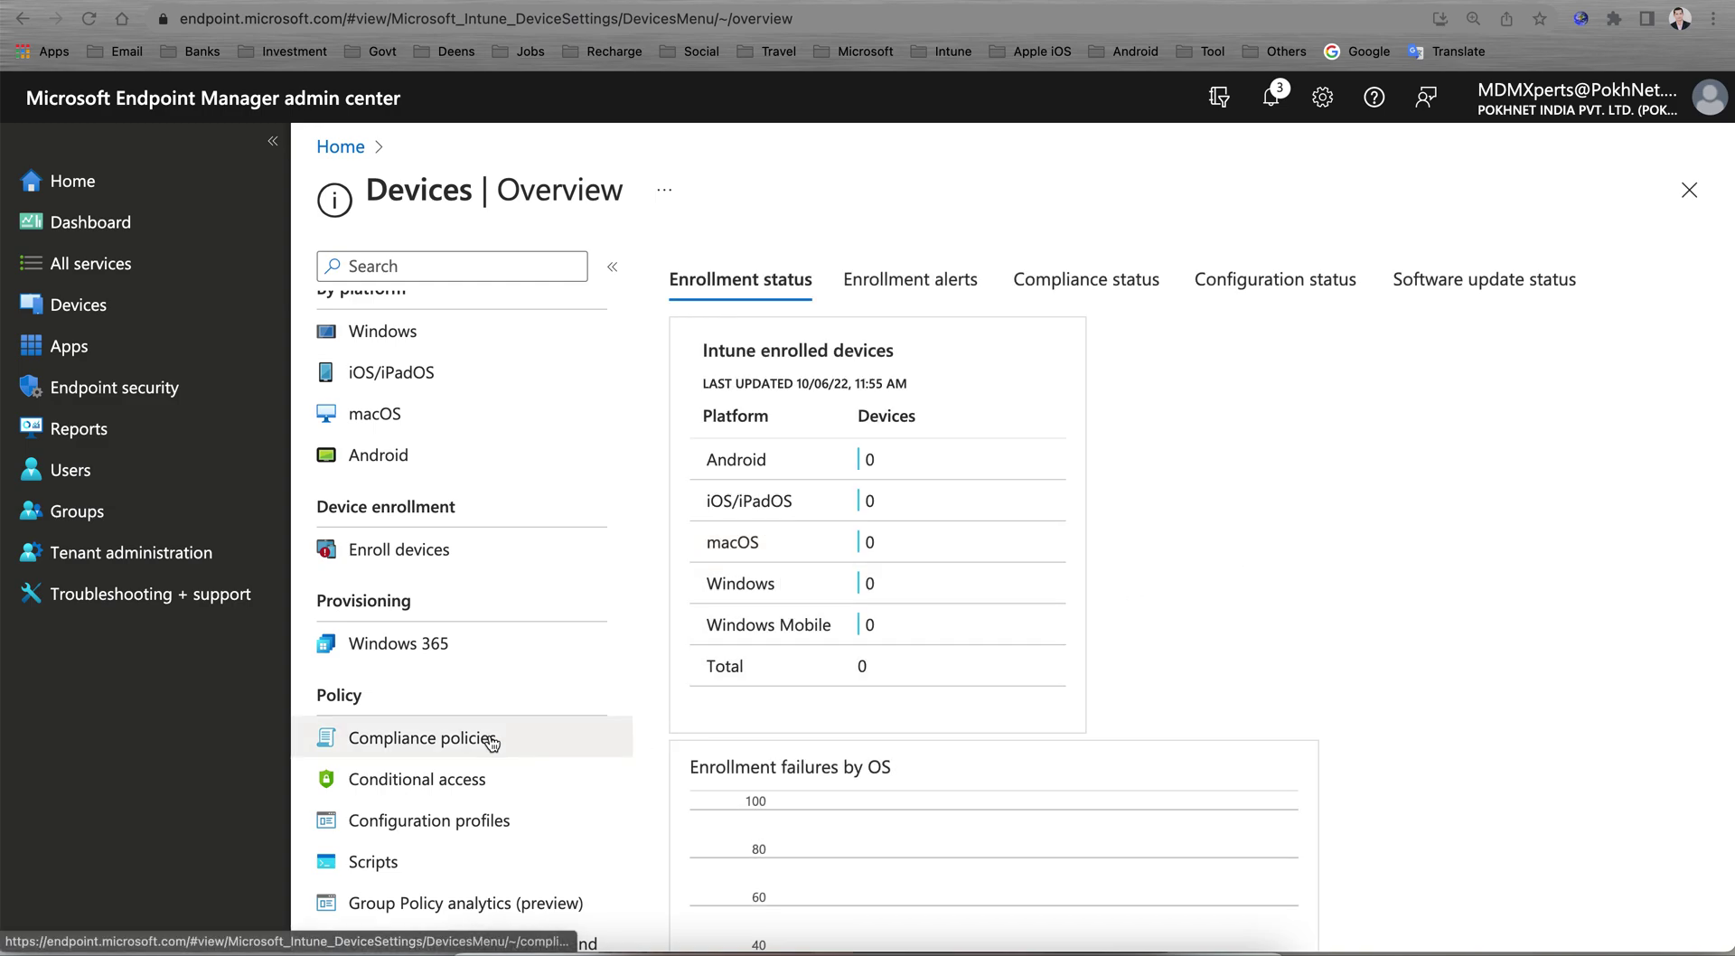
left_click(422, 737)
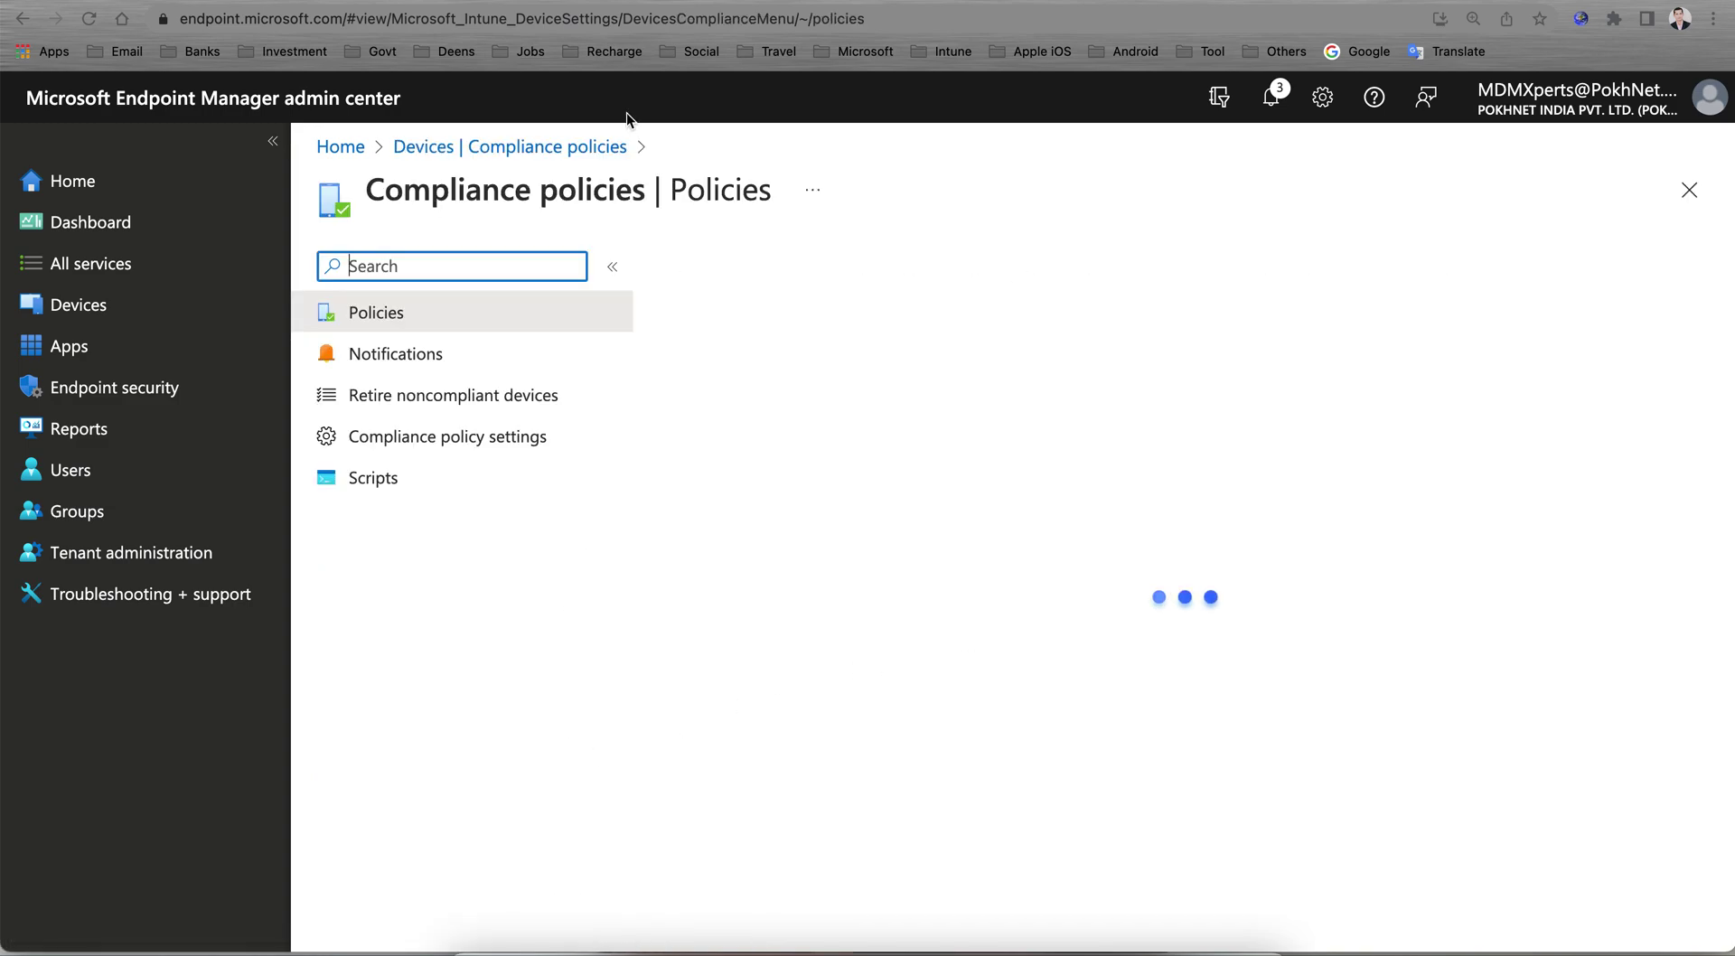
left_click(424, 146)
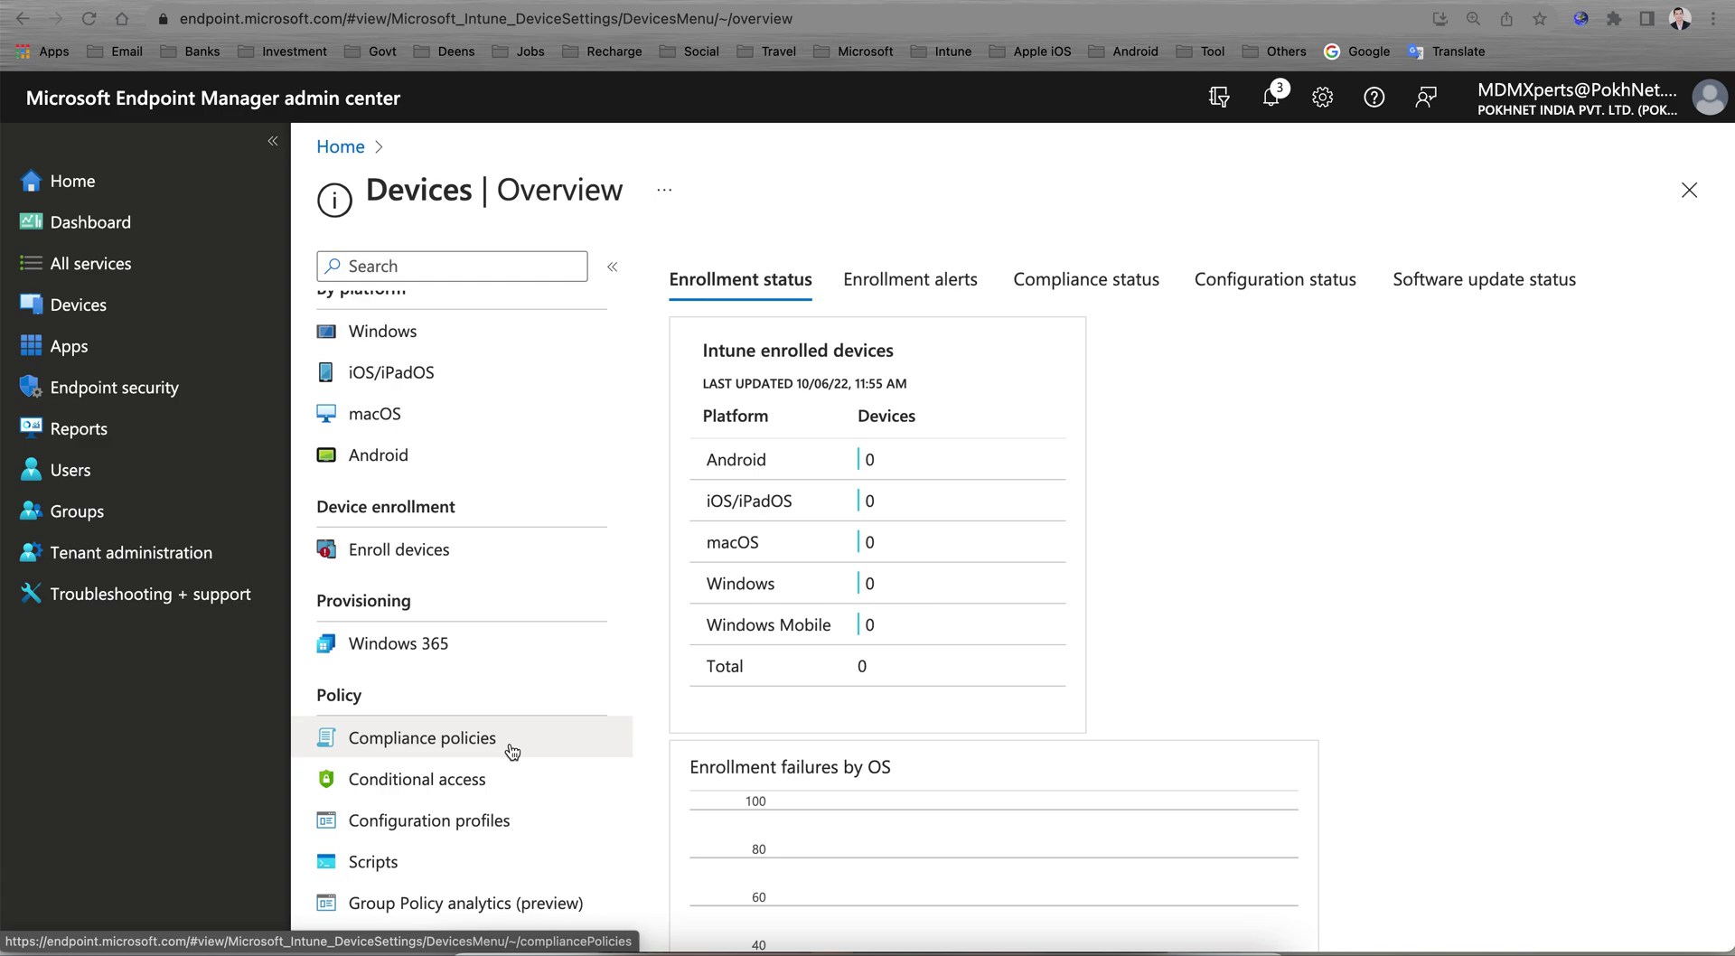
Delete iOS Config Profile from the configuration profiles and refresh the list.
left_click(463, 823)
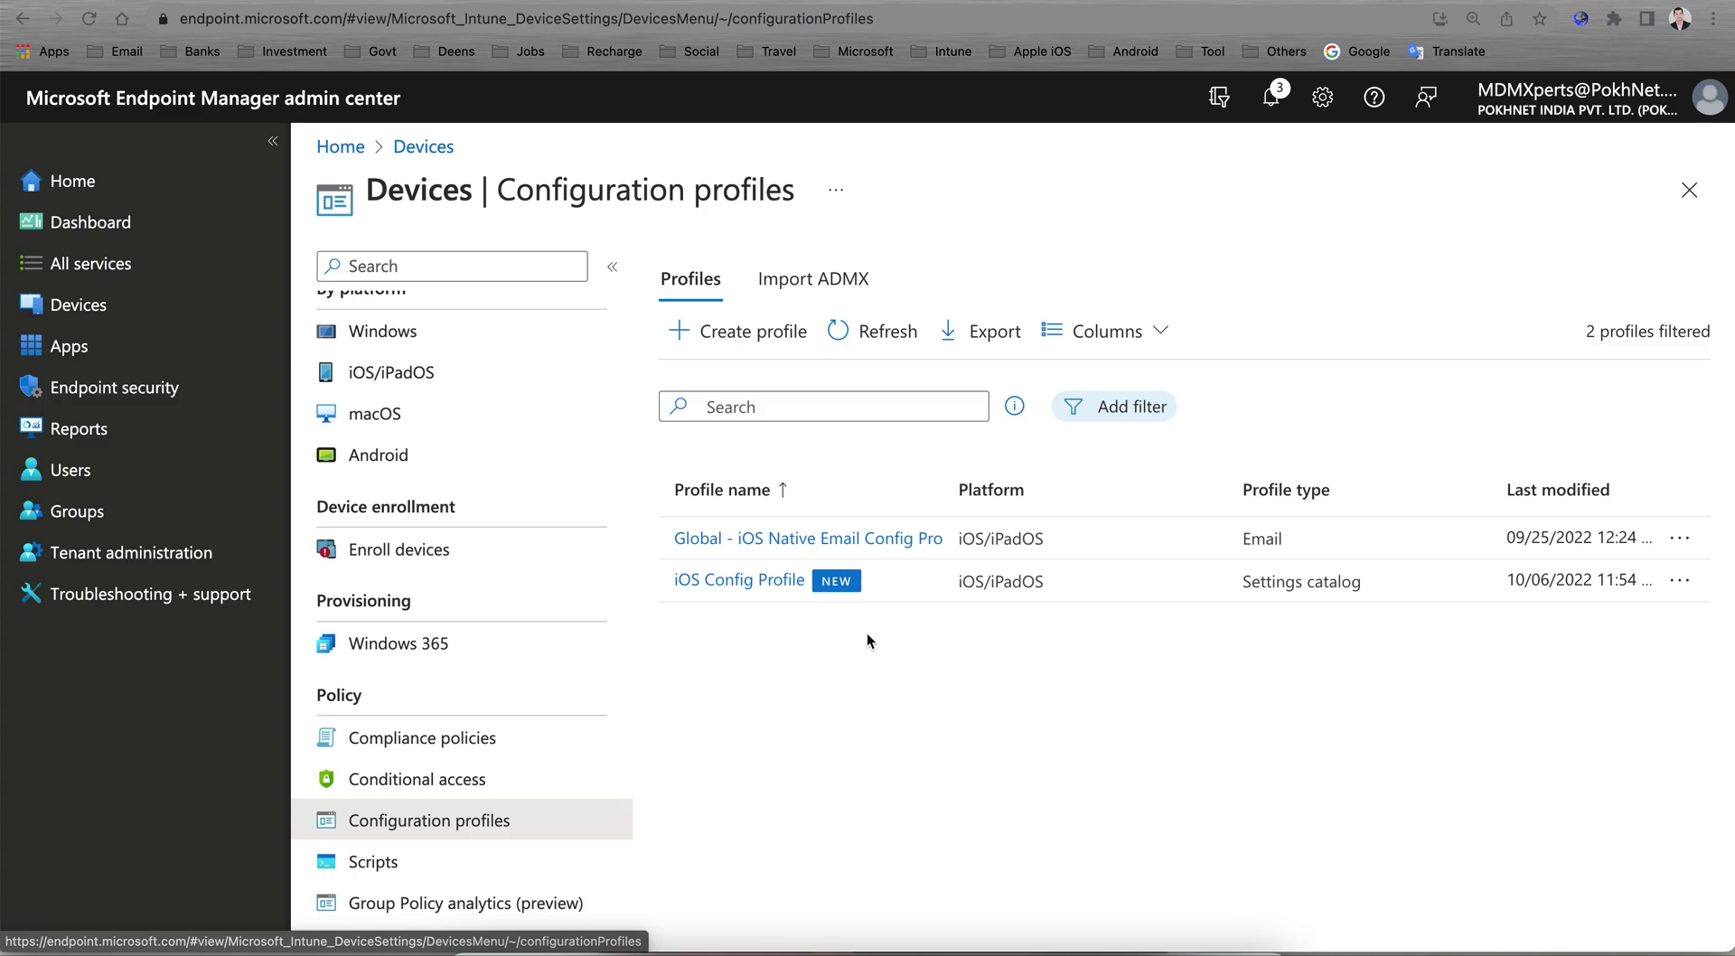
left_click(768, 582)
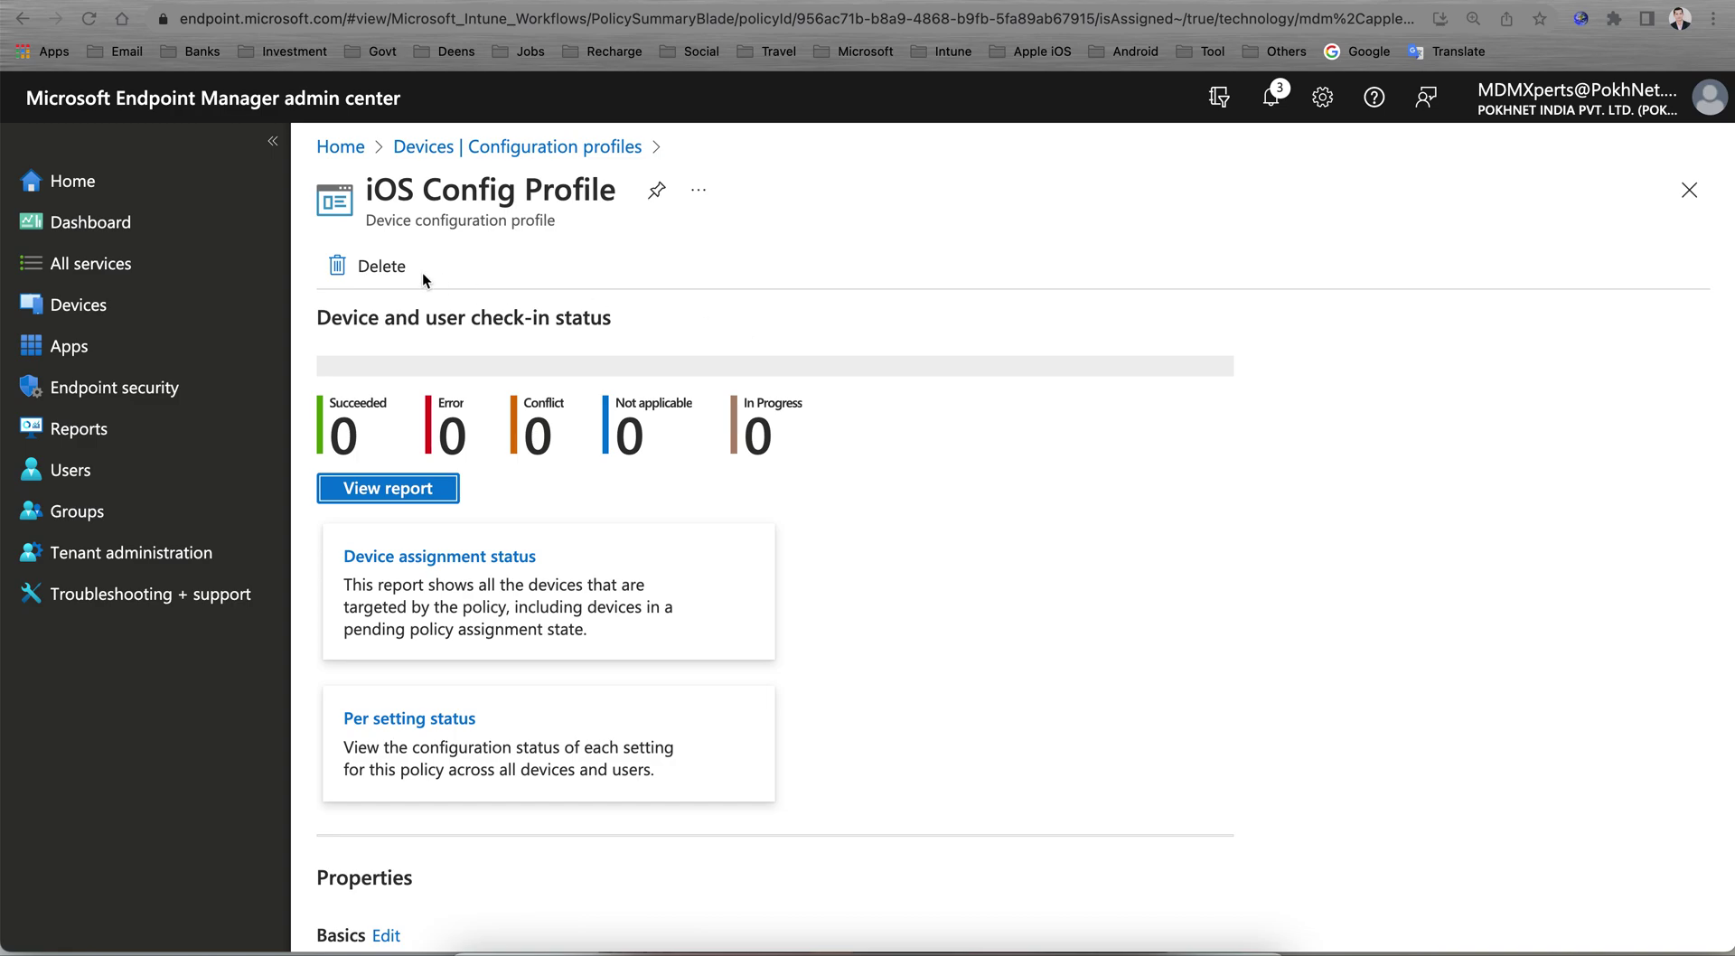
left_click(421, 273)
left_click(389, 406)
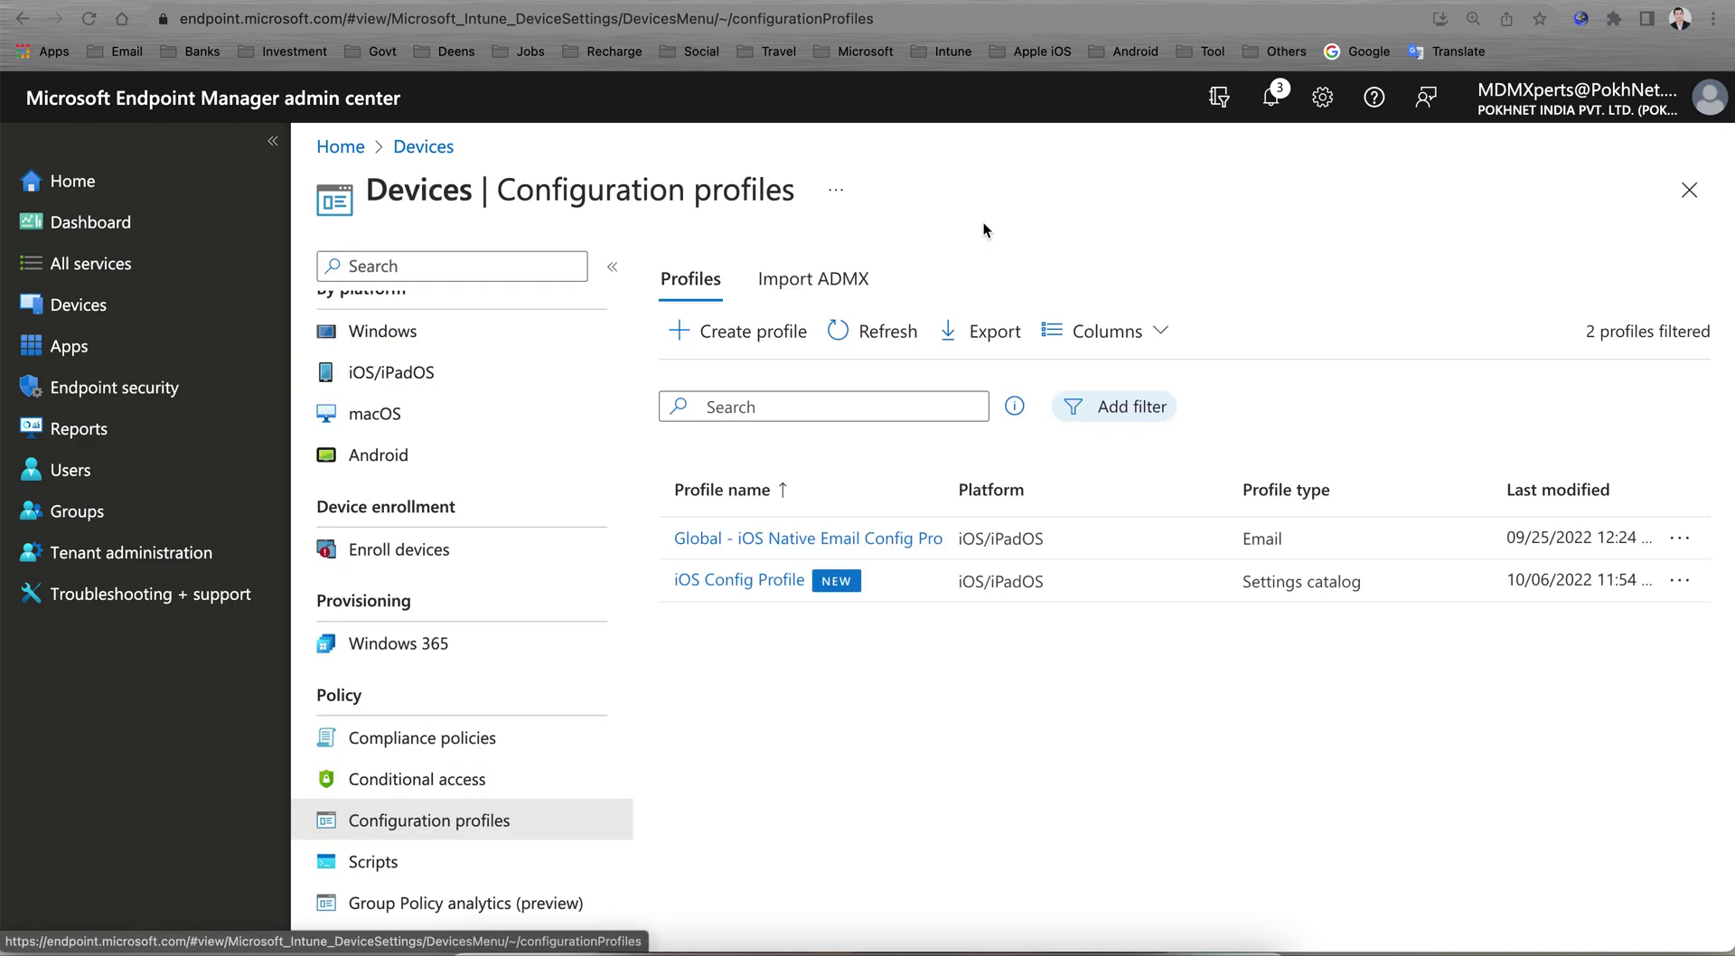
left_click(886, 332)
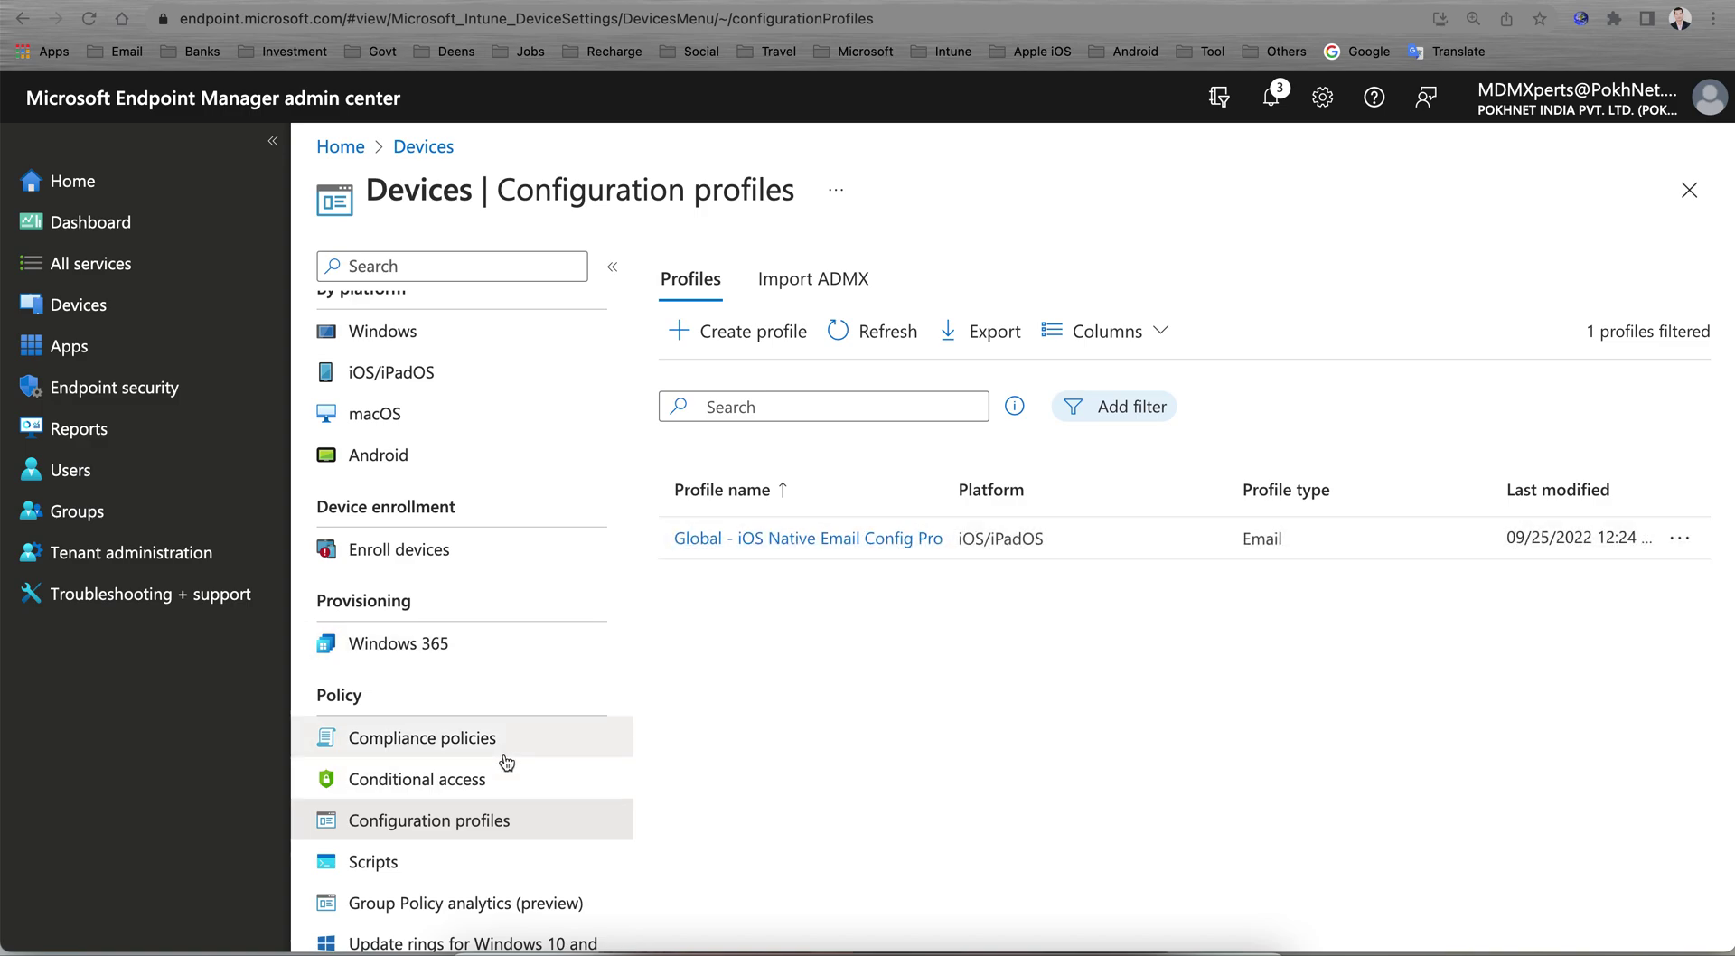